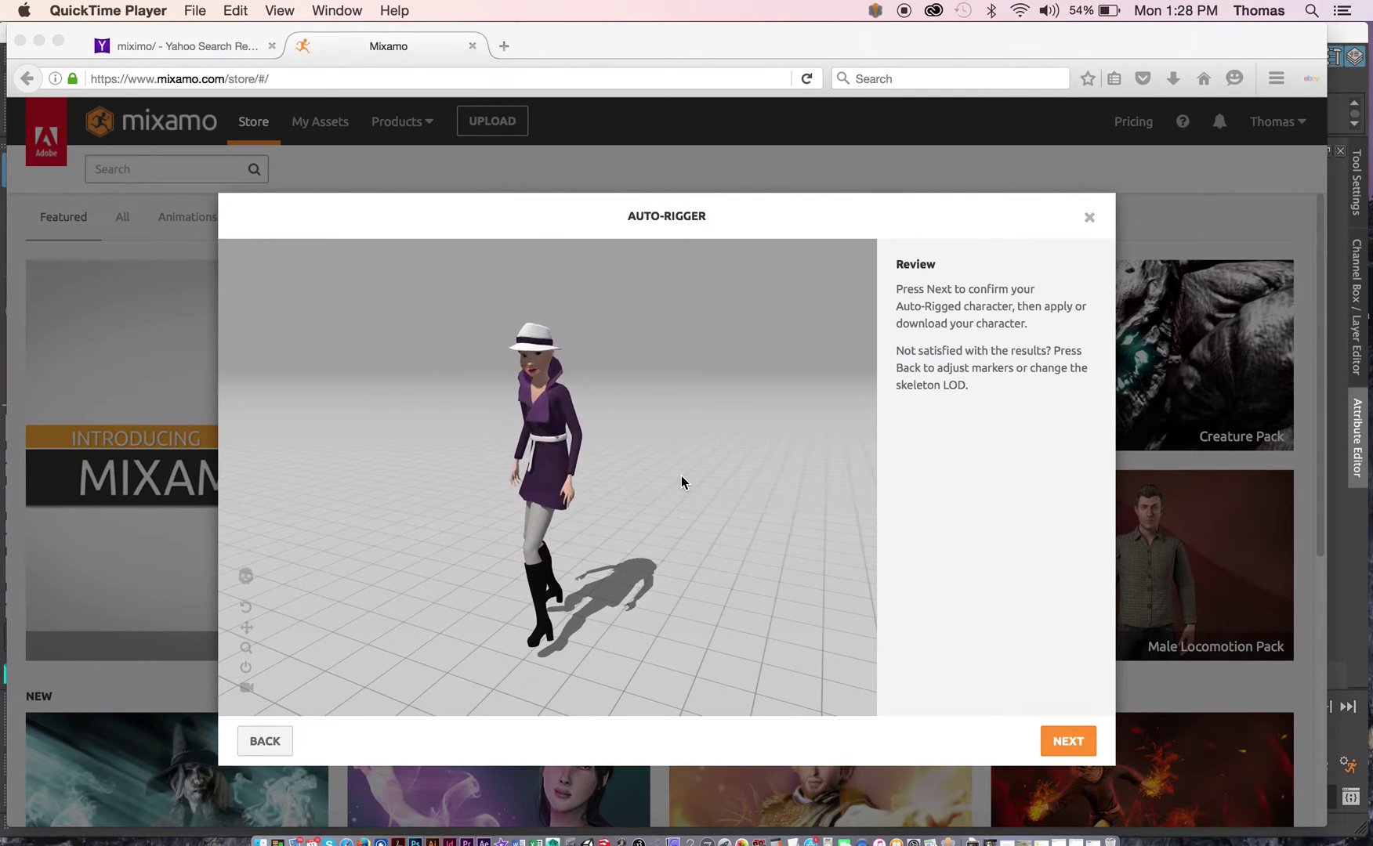
Confirm the auto-rigged character on Mixamo's Auto-Rigger review page
{"action": "left_click", "coordinate": [1057, 746]}
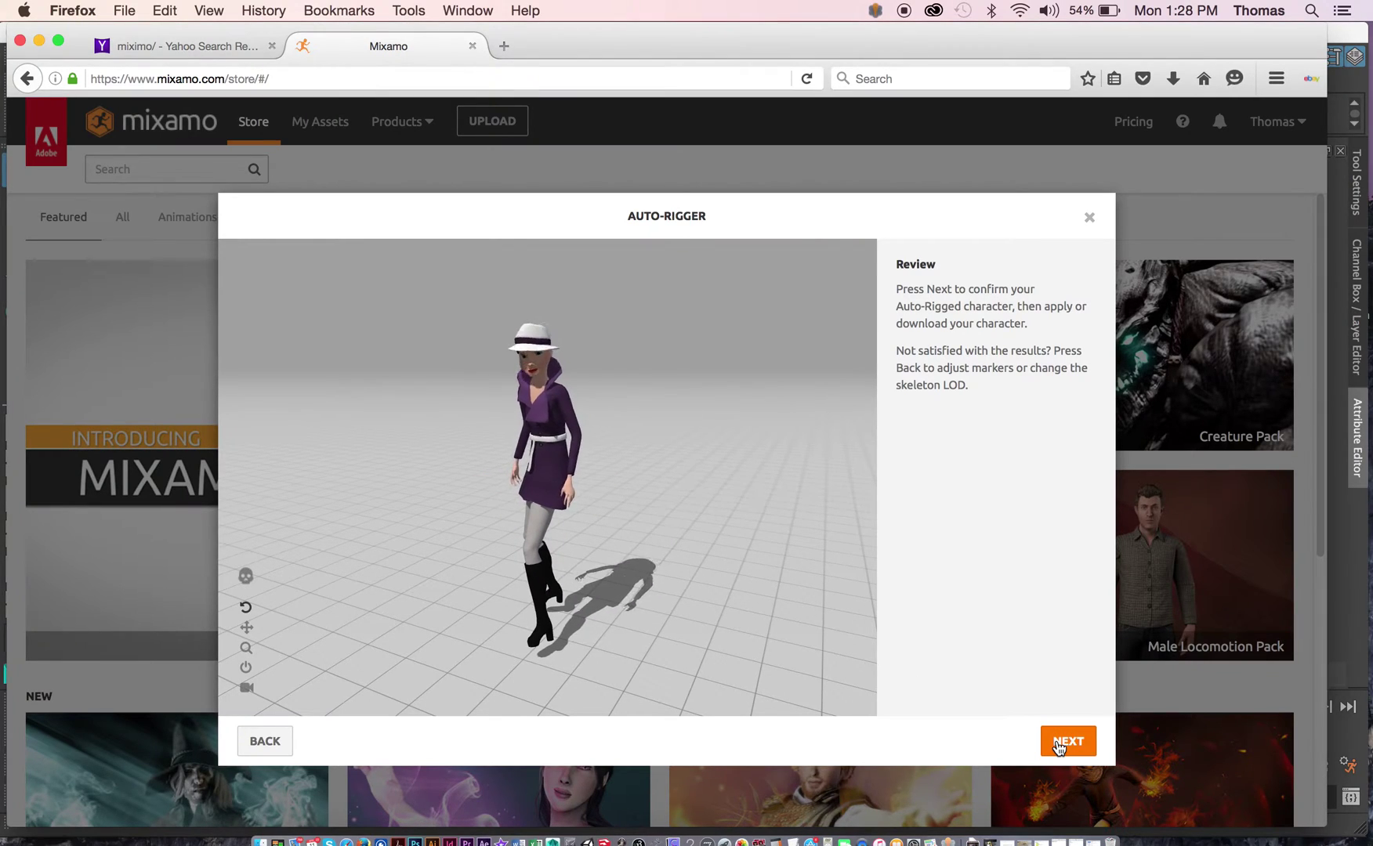
{"action": "left_click", "coordinate": [1057, 746]}
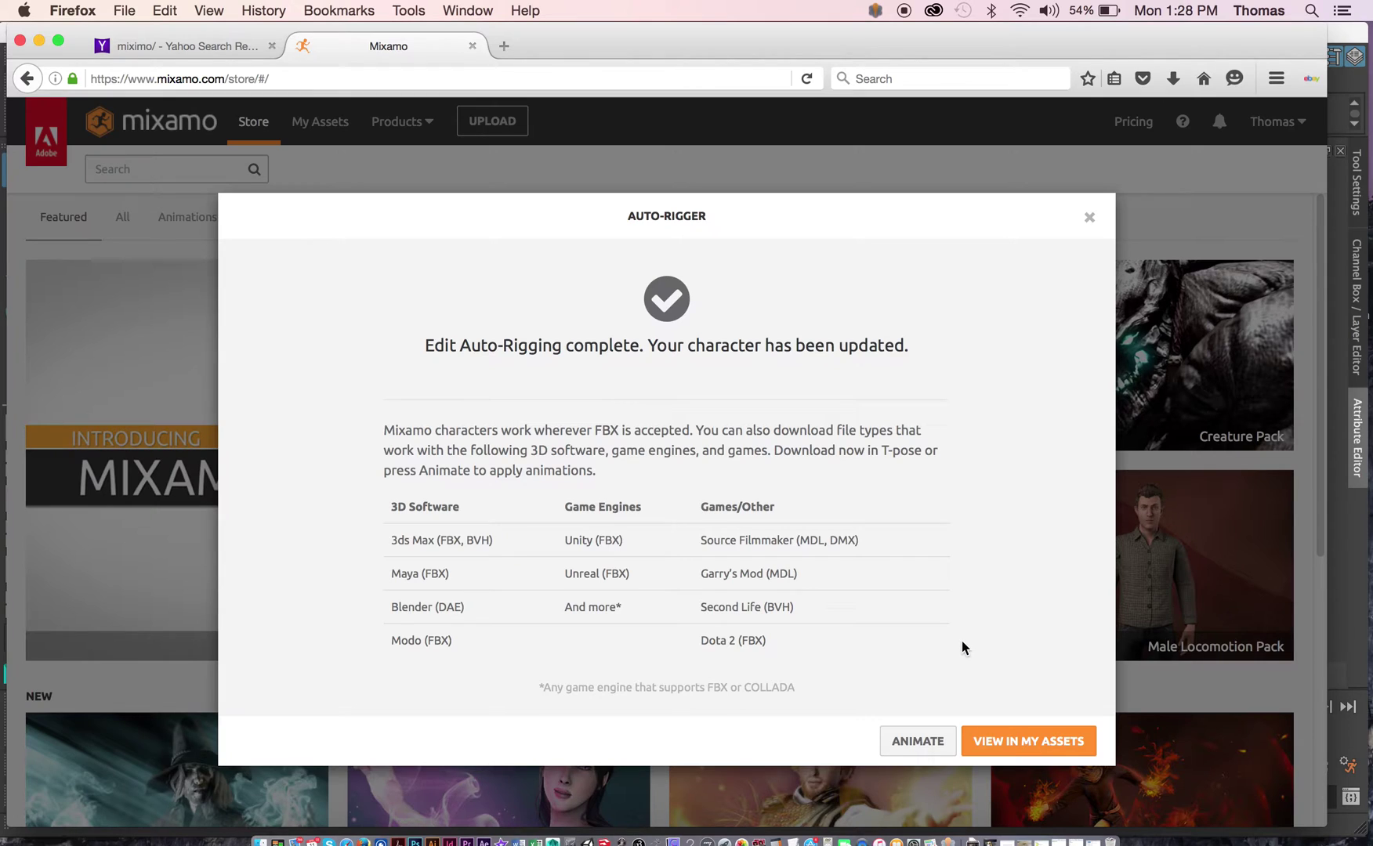
Close the rigging summary, browse the character's animations, and preview the Walking clip
{"action": "left_click", "coordinate": [917, 741]}
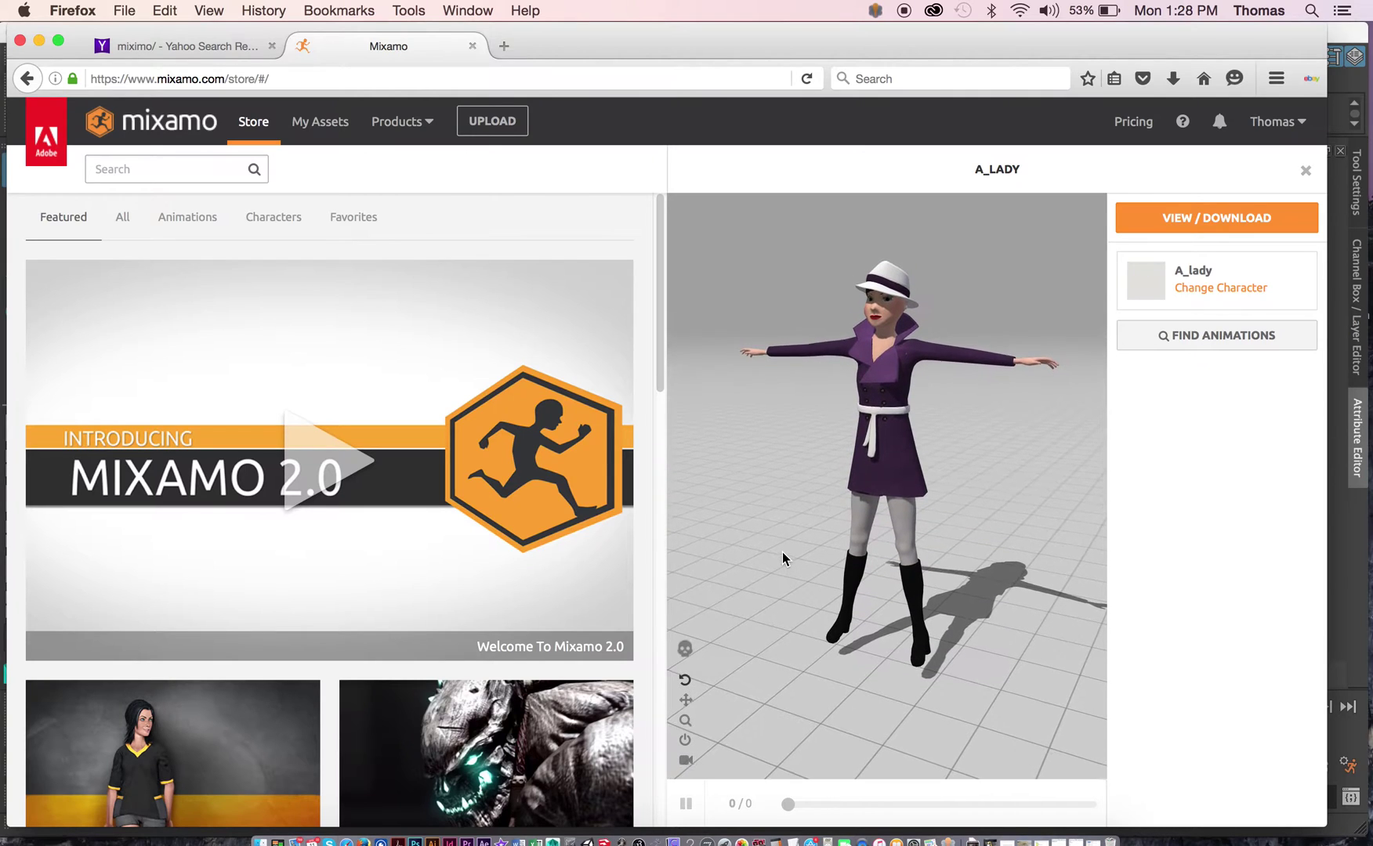
{"action": "left_click", "coordinate": [1173, 336]}
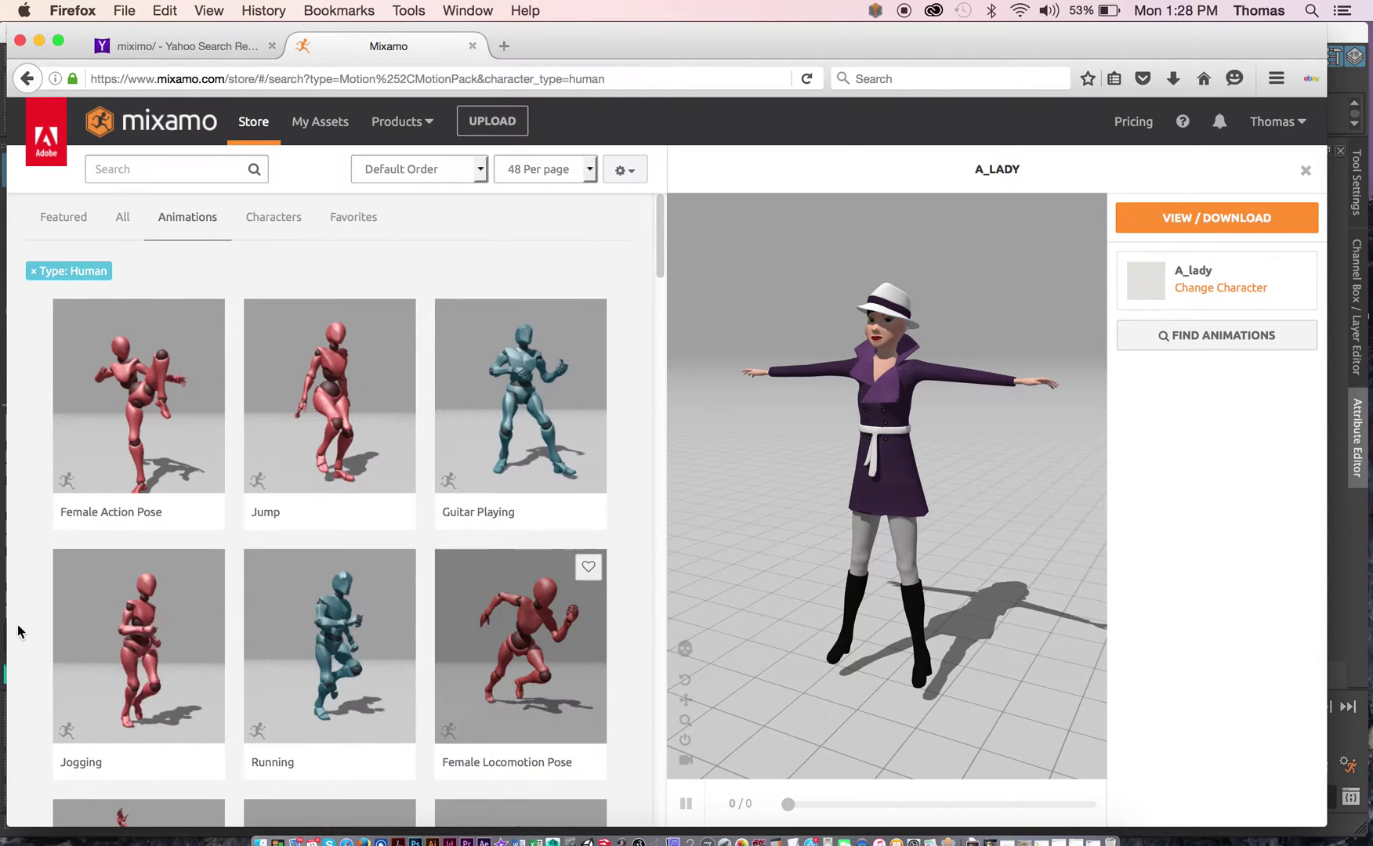
{"action": "scroll", "coordinate": [283, 624], "scroll_direction": "down", "scroll_amount": 5}
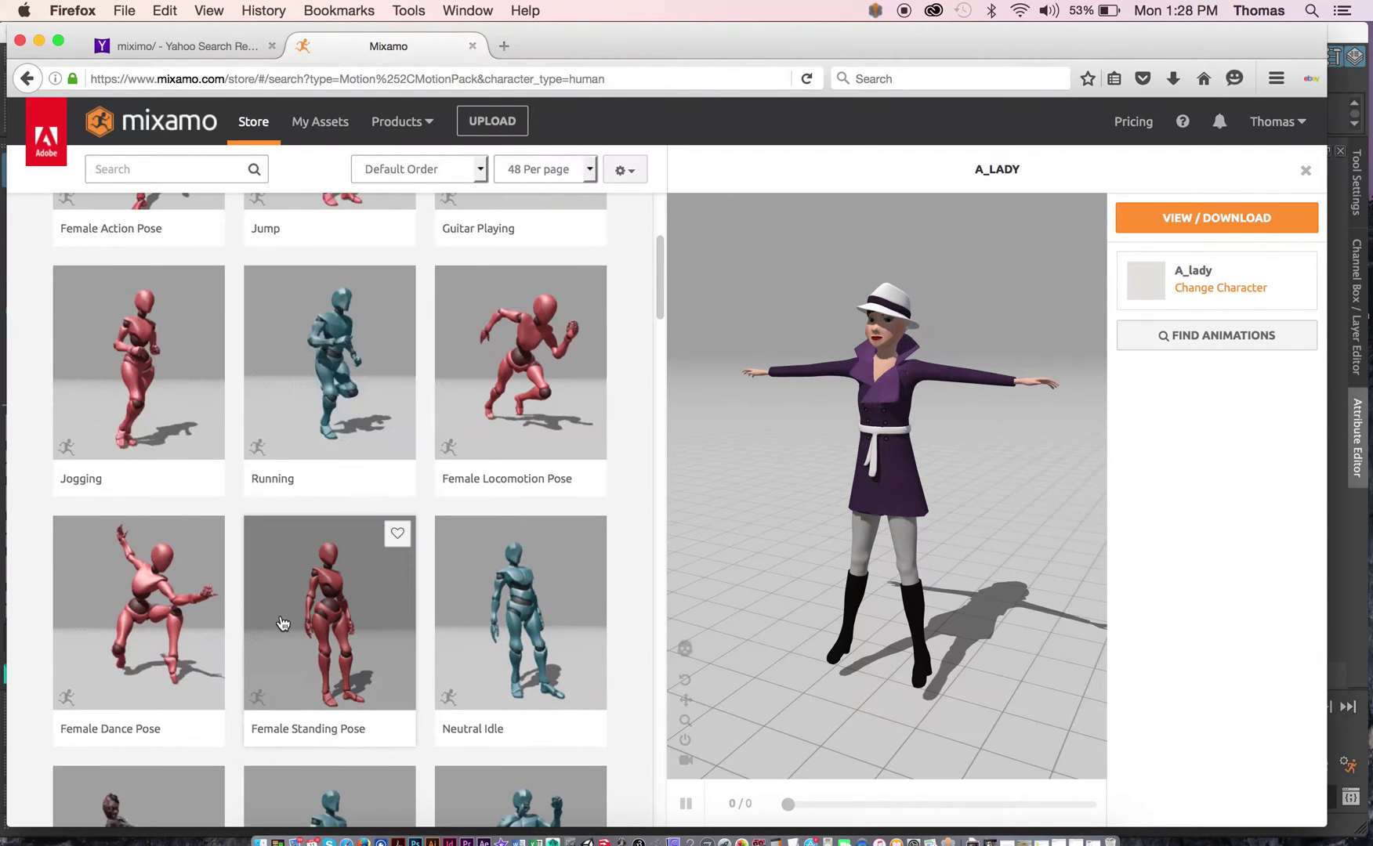
{"action": "scroll", "coordinate": [283, 623], "scroll_direction": "down", "scroll_amount": 5}
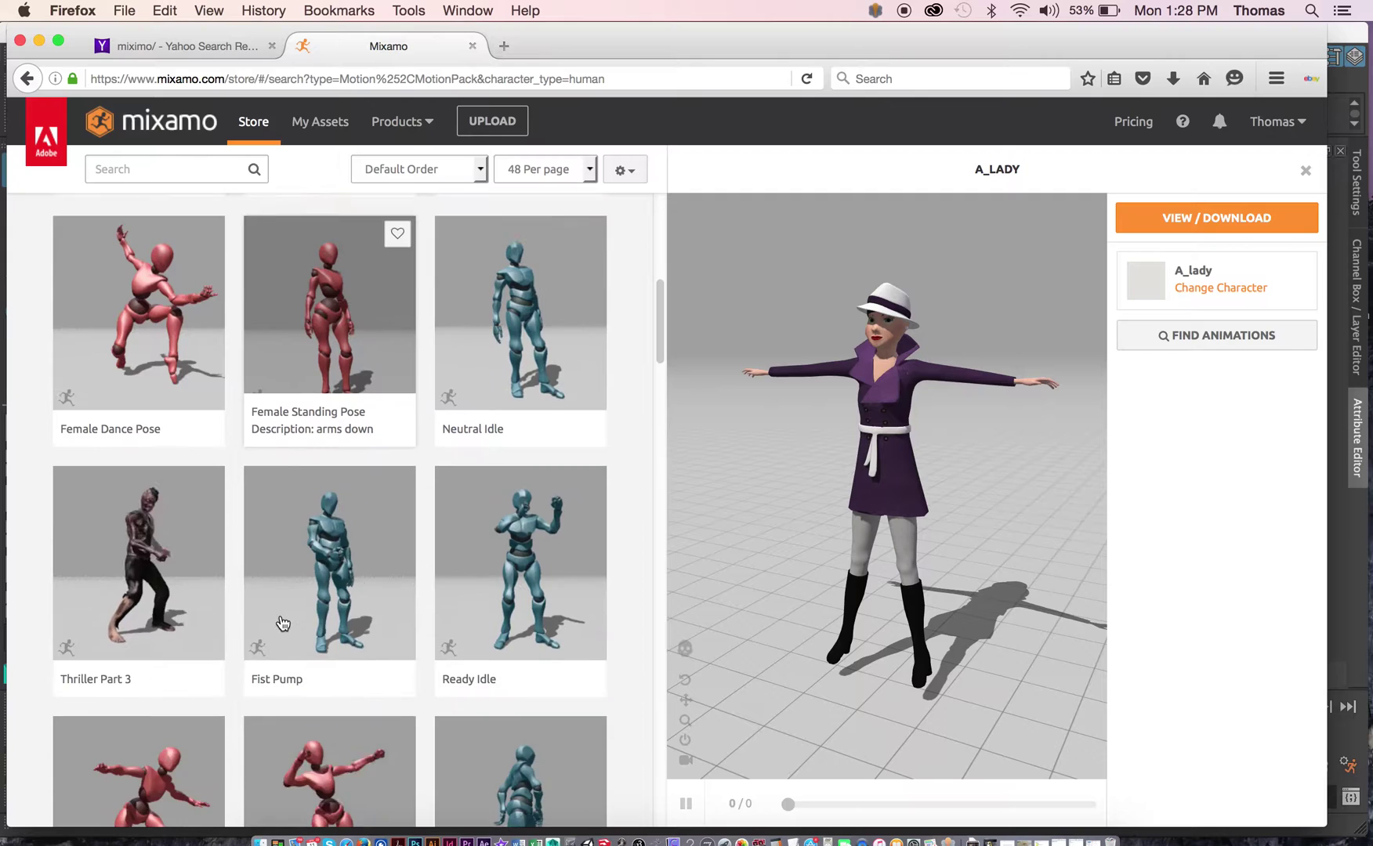
{"action": "scroll", "coordinate": [283, 624], "scroll_direction": "down", "scroll_amount": 5}
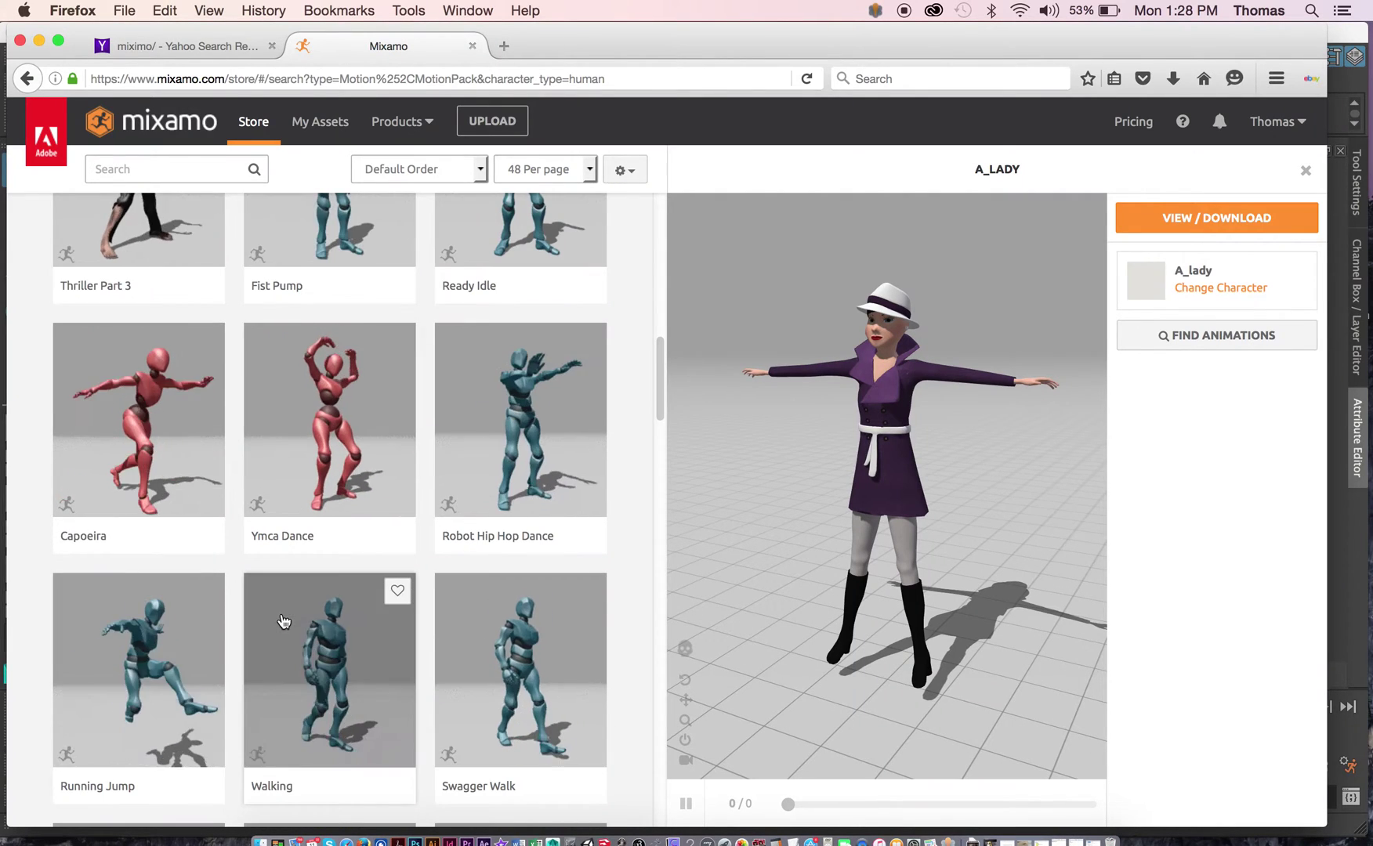
{"action": "scroll", "coordinate": [283, 621], "scroll_direction": "down", "scroll_amount": 5}
{"action": "scroll", "coordinate": [284, 620], "scroll_direction": "down", "scroll_amount": 5}
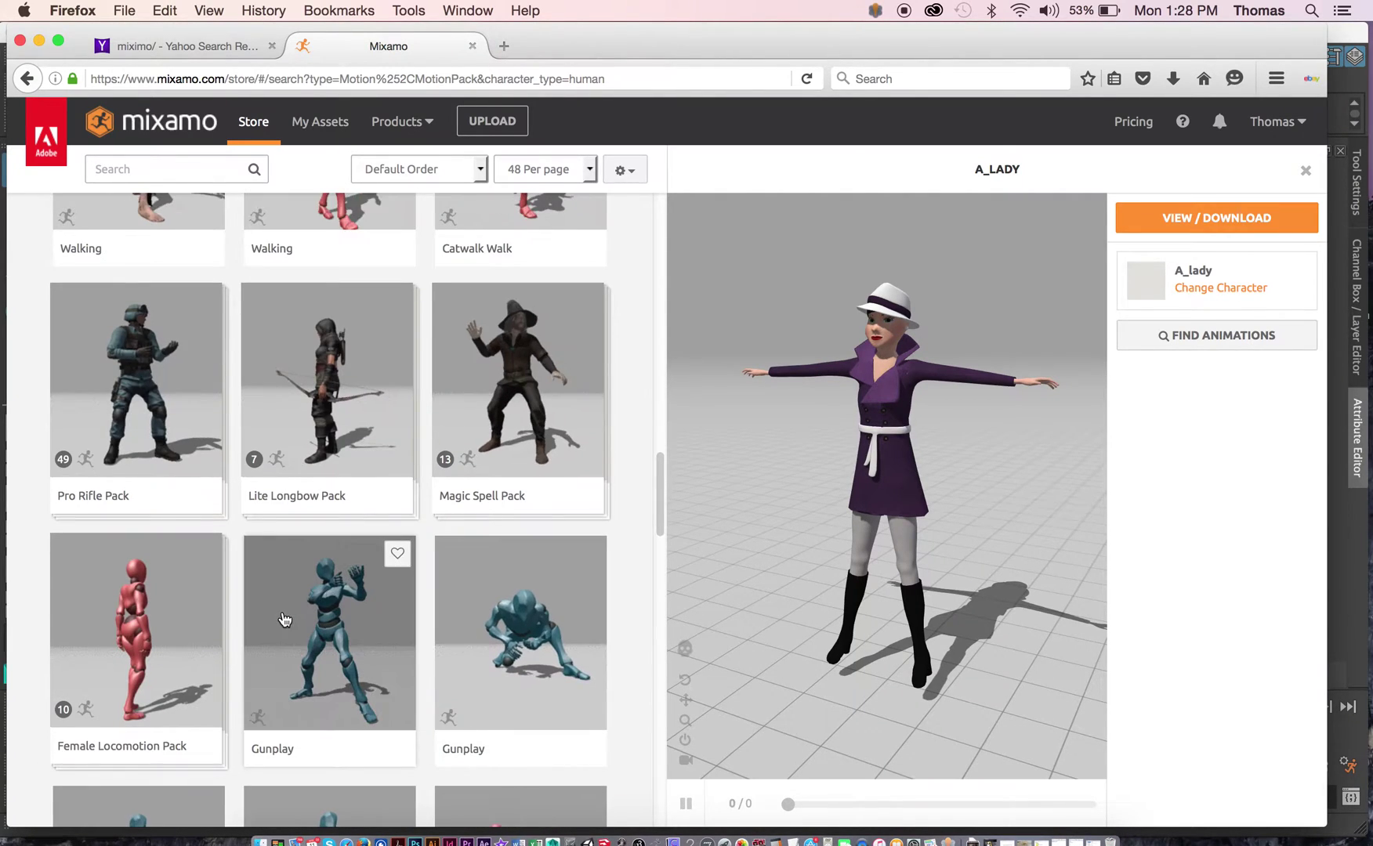
{"action": "scroll", "coordinate": [284, 617], "scroll_direction": "up", "scroll_amount": 1}
{"action": "scroll", "coordinate": [286, 616], "scroll_direction": "up", "scroll_amount": 2}
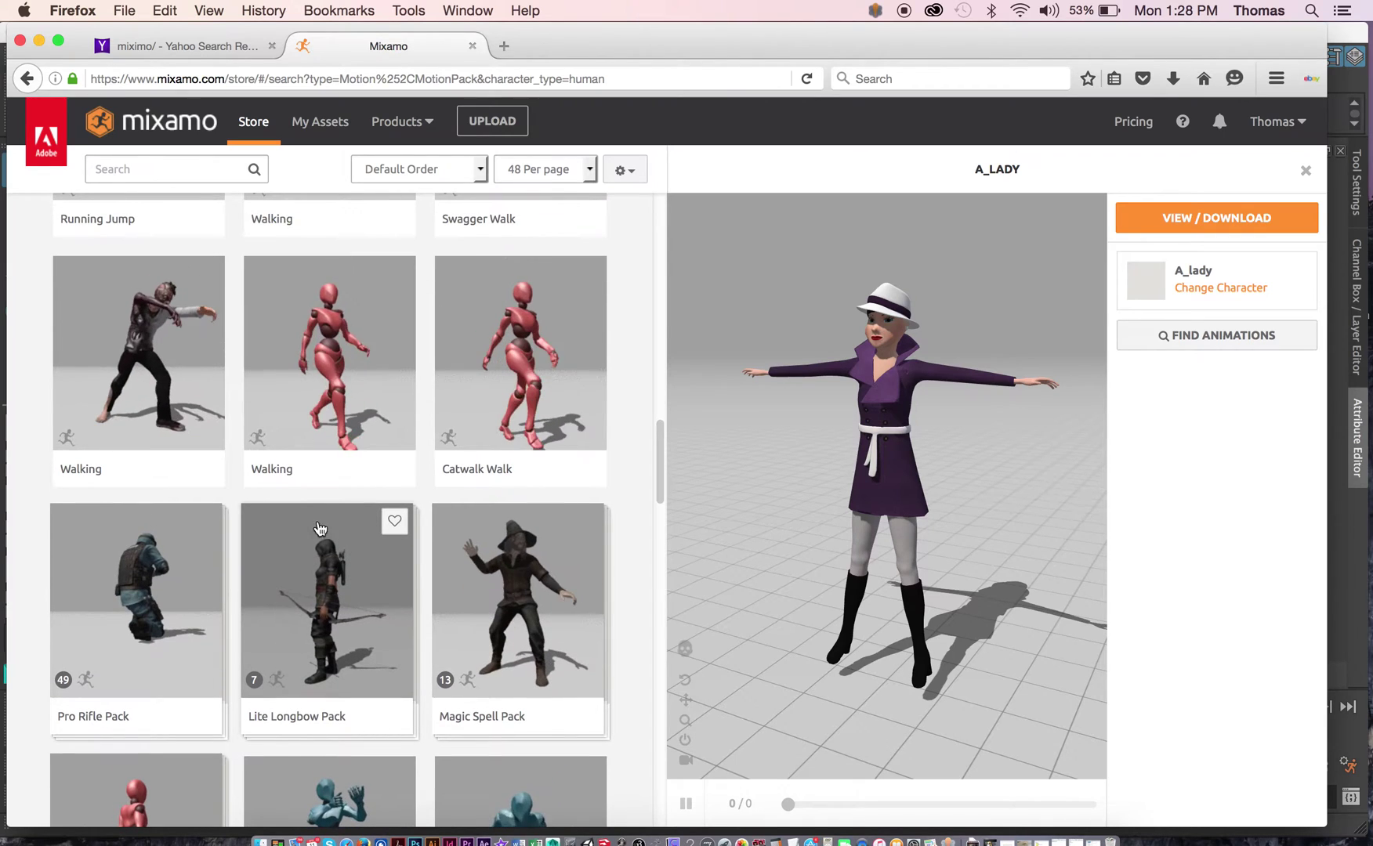
{"action": "mouse_move", "coordinate": [515, 398]}
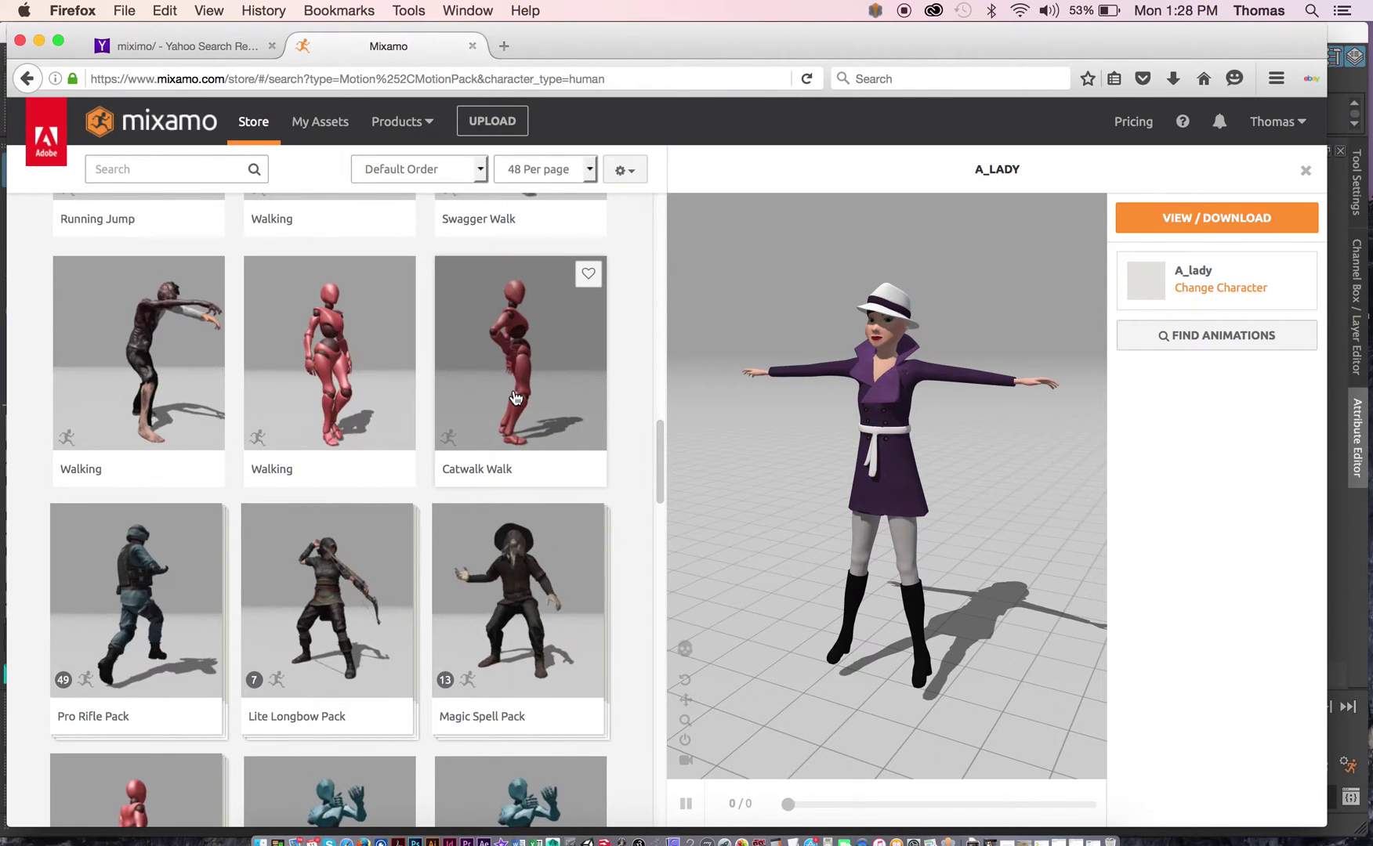
{"action": "left_click", "coordinate": [372, 400]}
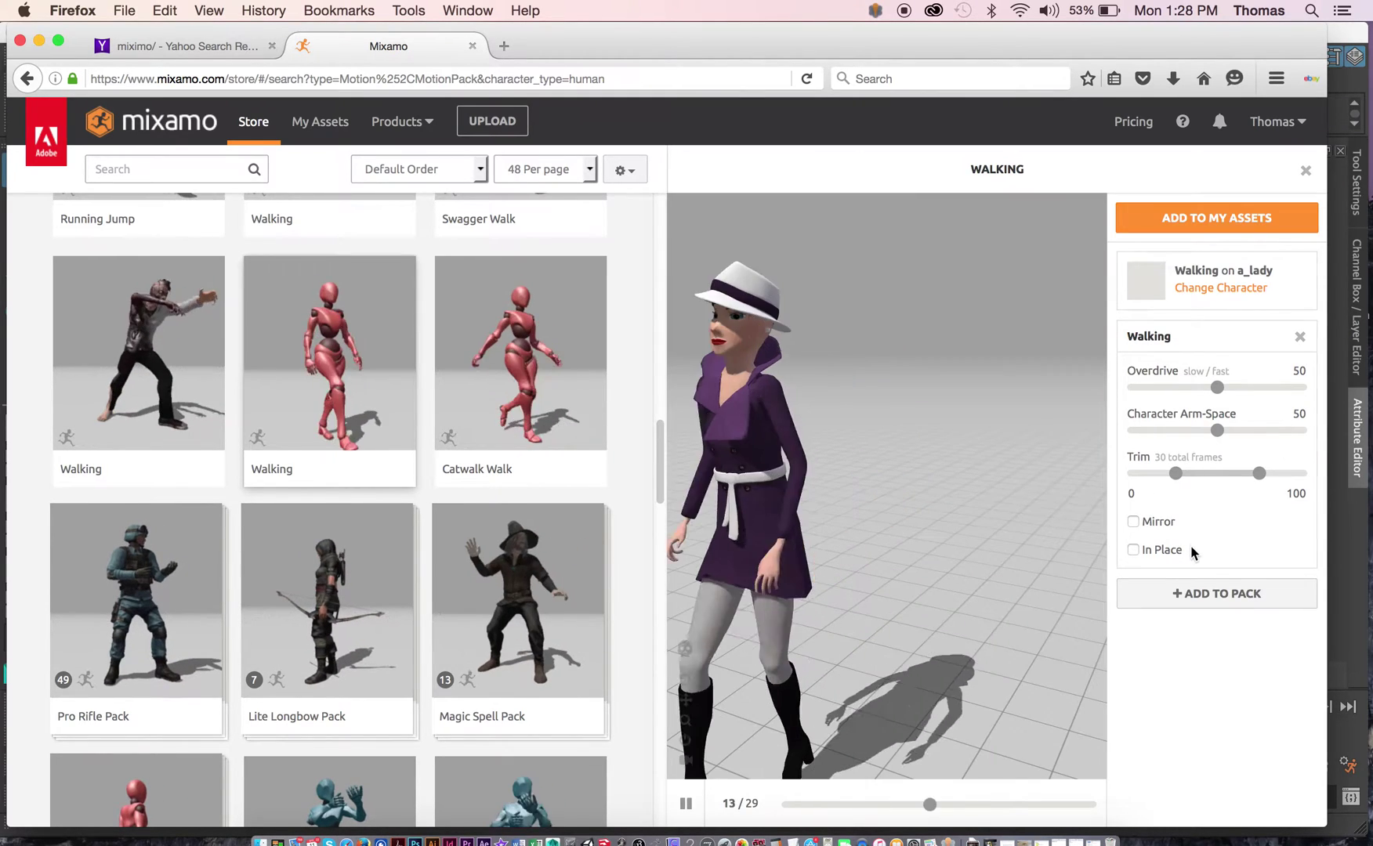
Set the Walking animation to In Place and add it to My Assets
{"action": "left_click", "coordinate": [1134, 550]}
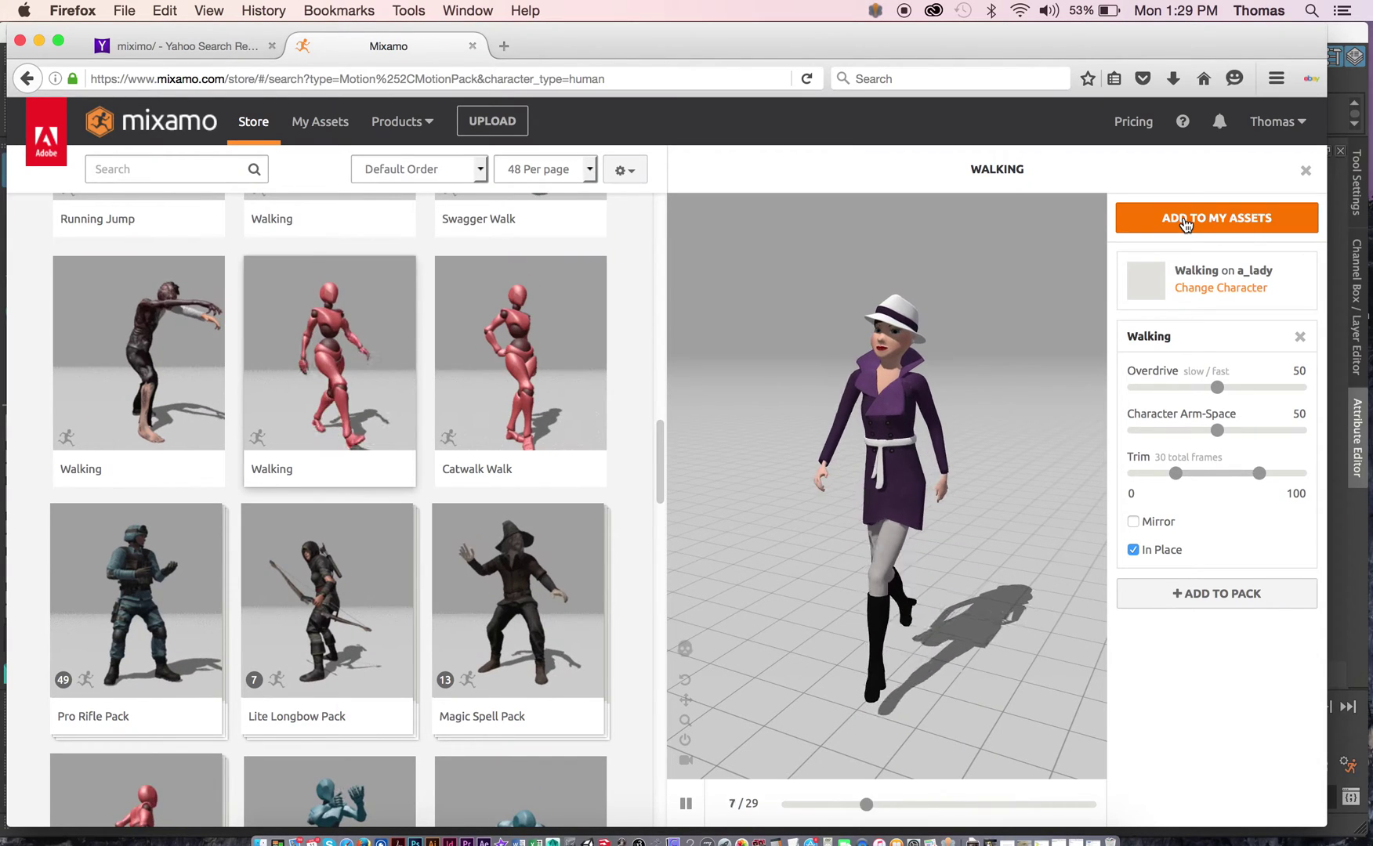
{"action": "left_click", "coordinate": [1182, 223]}
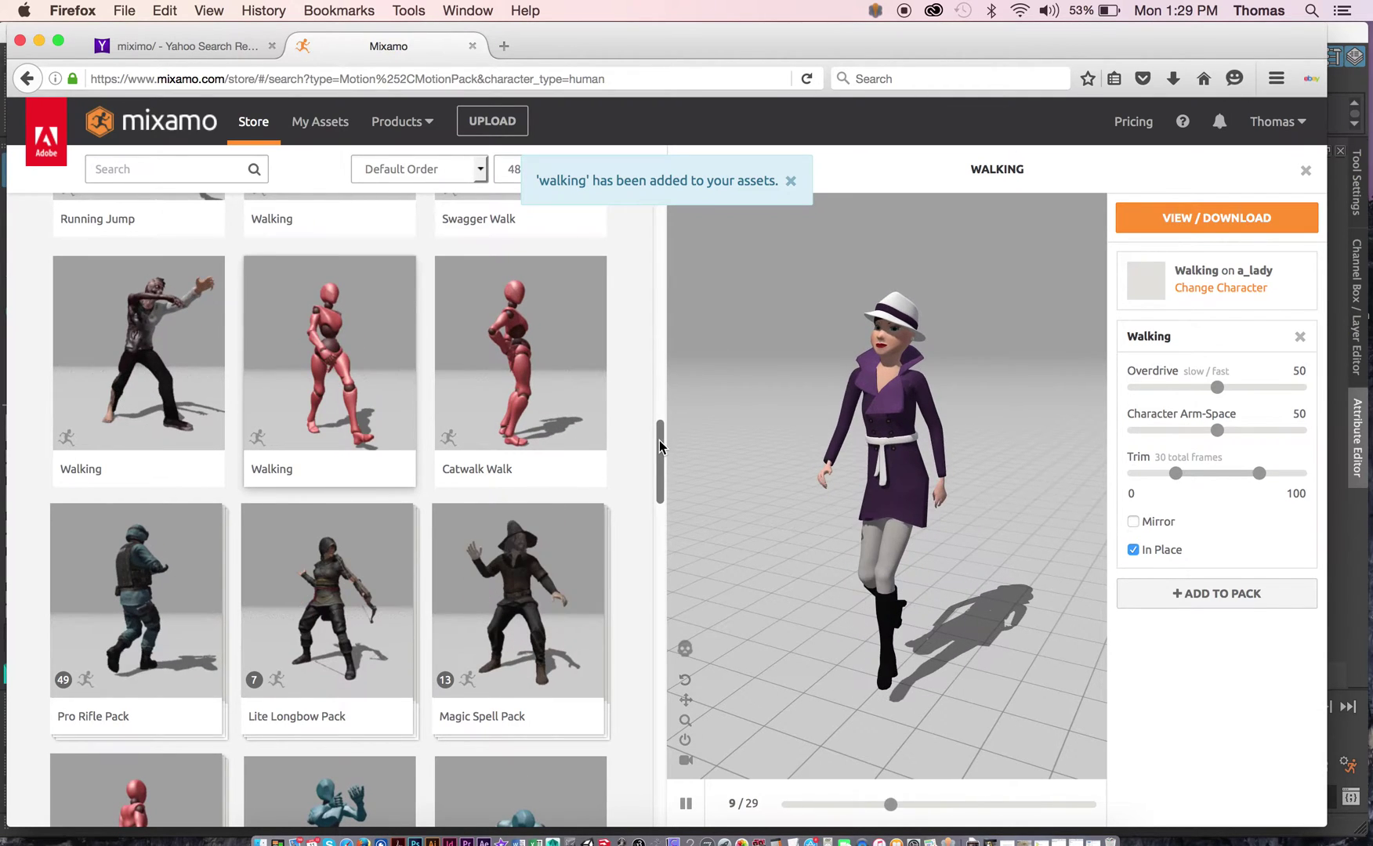
{"action": "scroll", "coordinate": [652, 564], "scroll_direction": "down", "scroll_amount": 10}
{"action": "left_click_drag", "start_coordinate": [648, 650], "coordinate": [647, 736]}
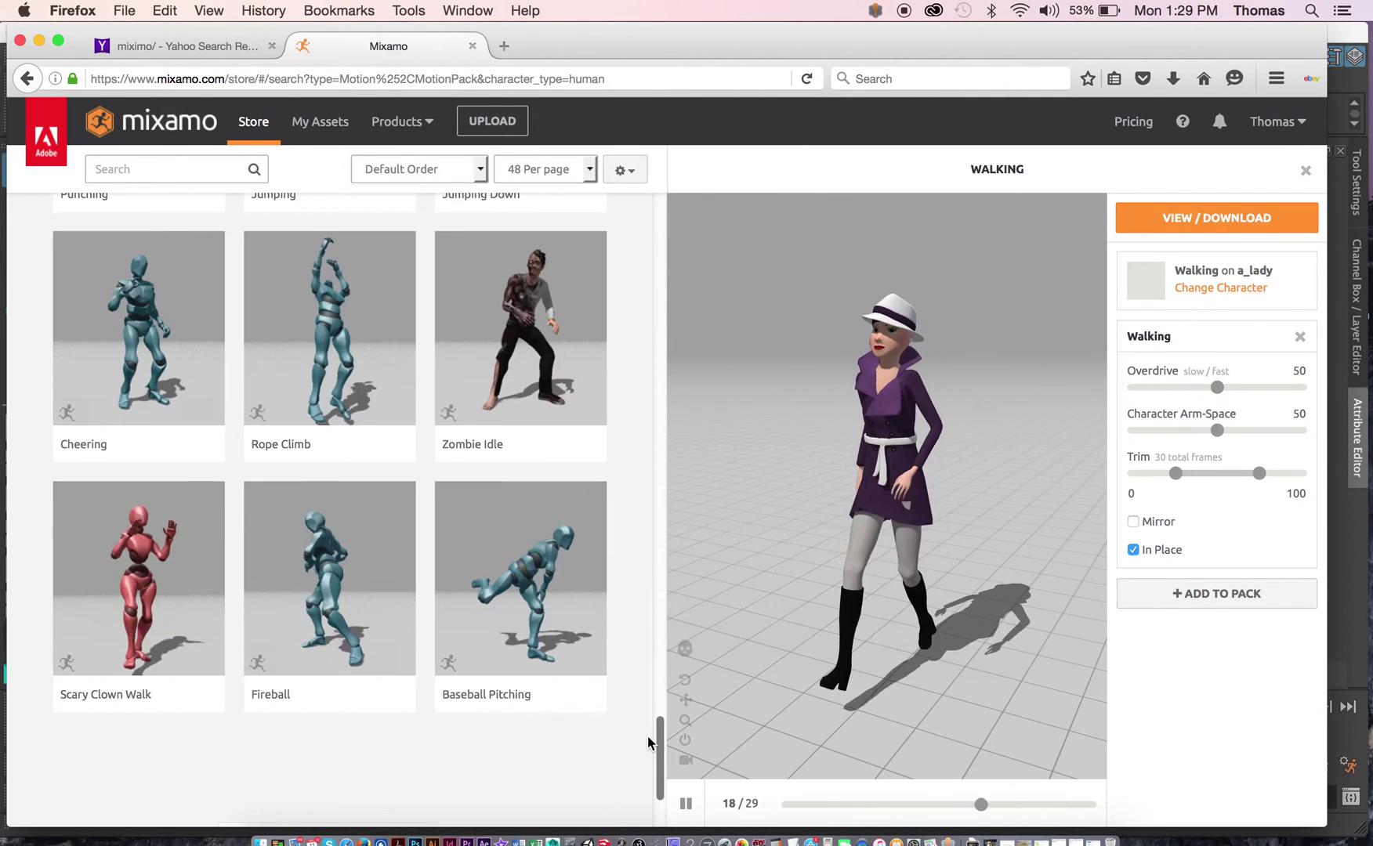
{"action": "left_click", "coordinate": [1172, 215]}
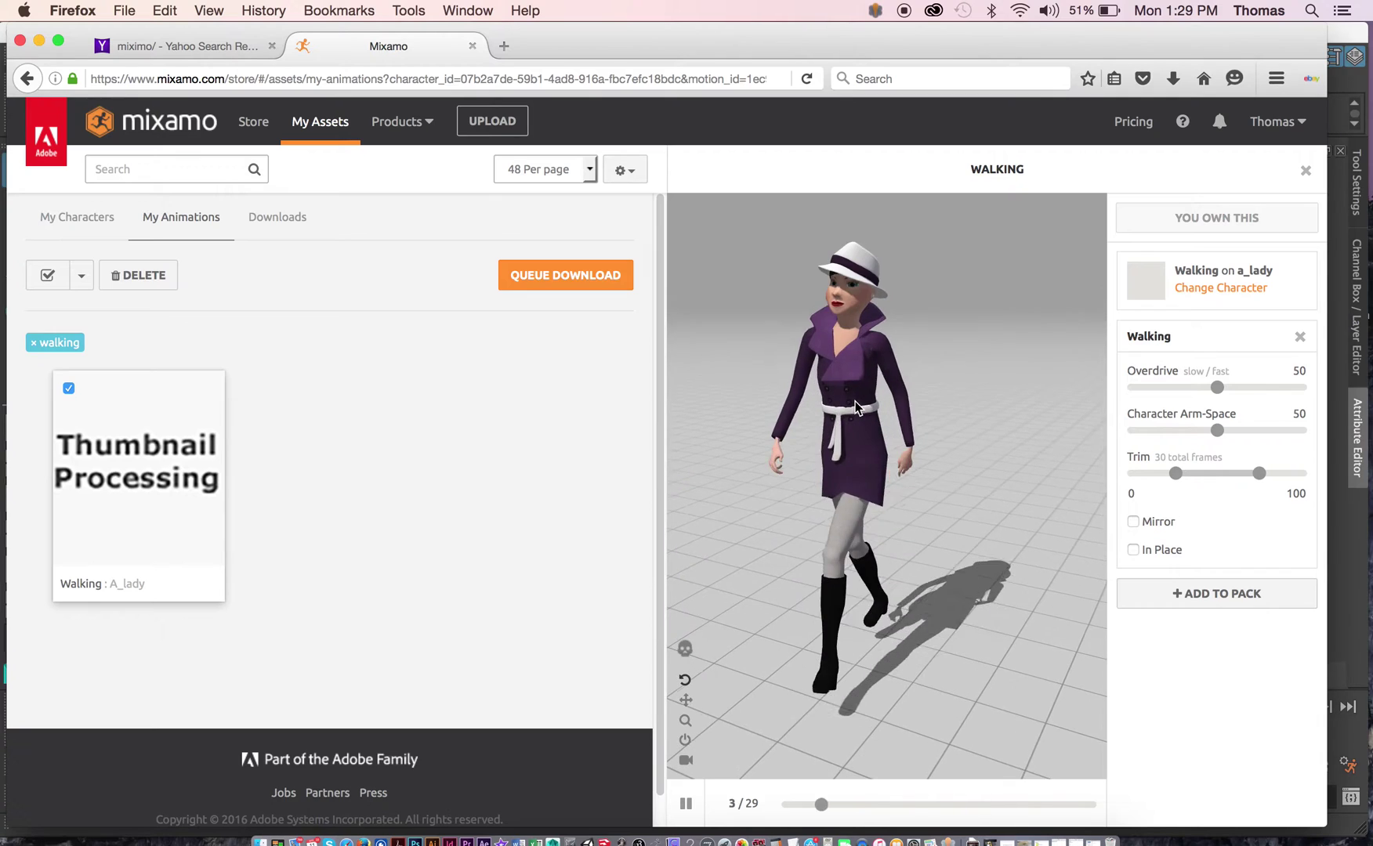
Toggle Mirror on and off twice, leaving the walk unmirrored
{"action": "left_click", "coordinate": [1132, 522]}
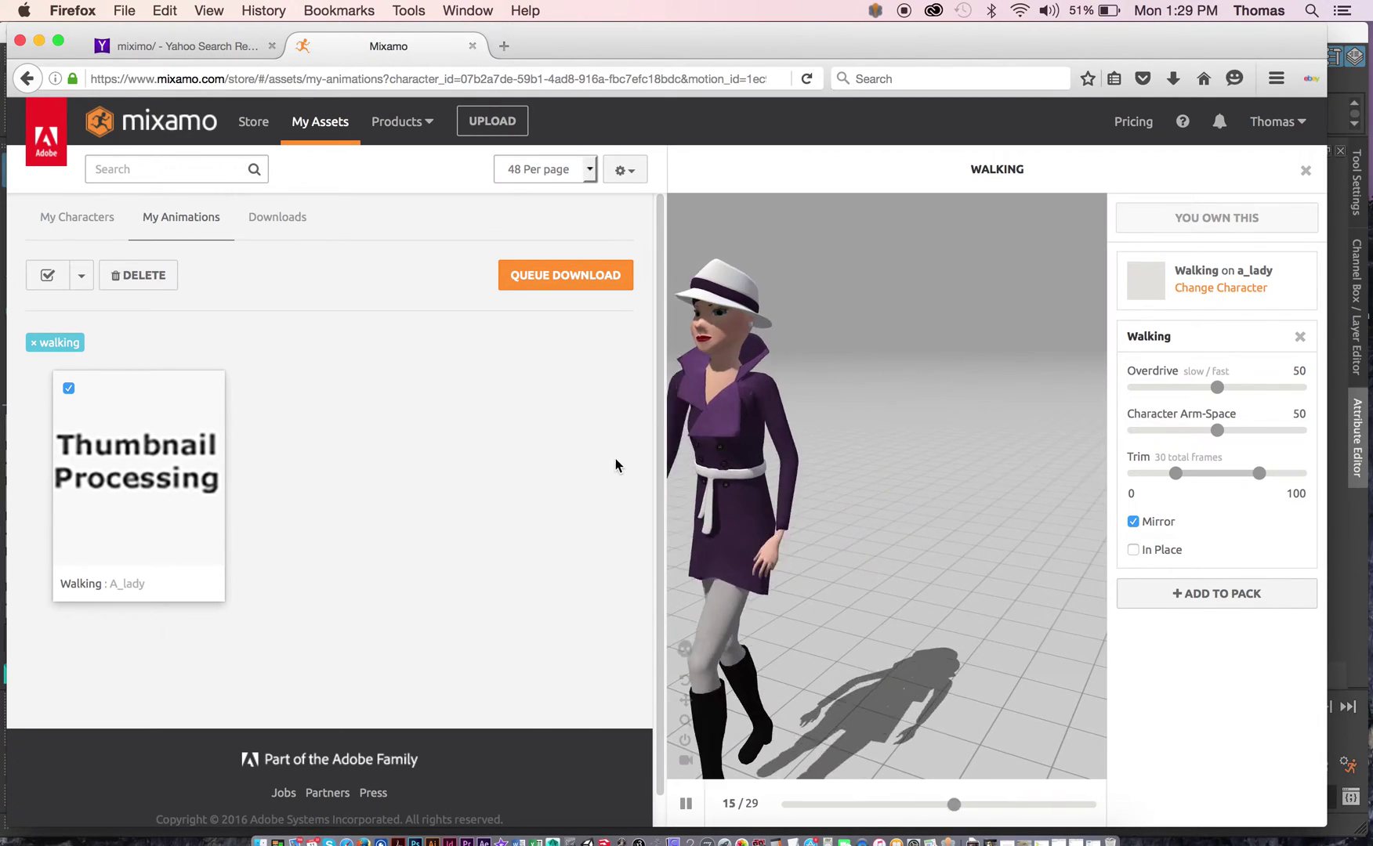
{"action": "left_click", "coordinate": [1132, 522]}
{"action": "left_click", "coordinate": [1133, 522]}
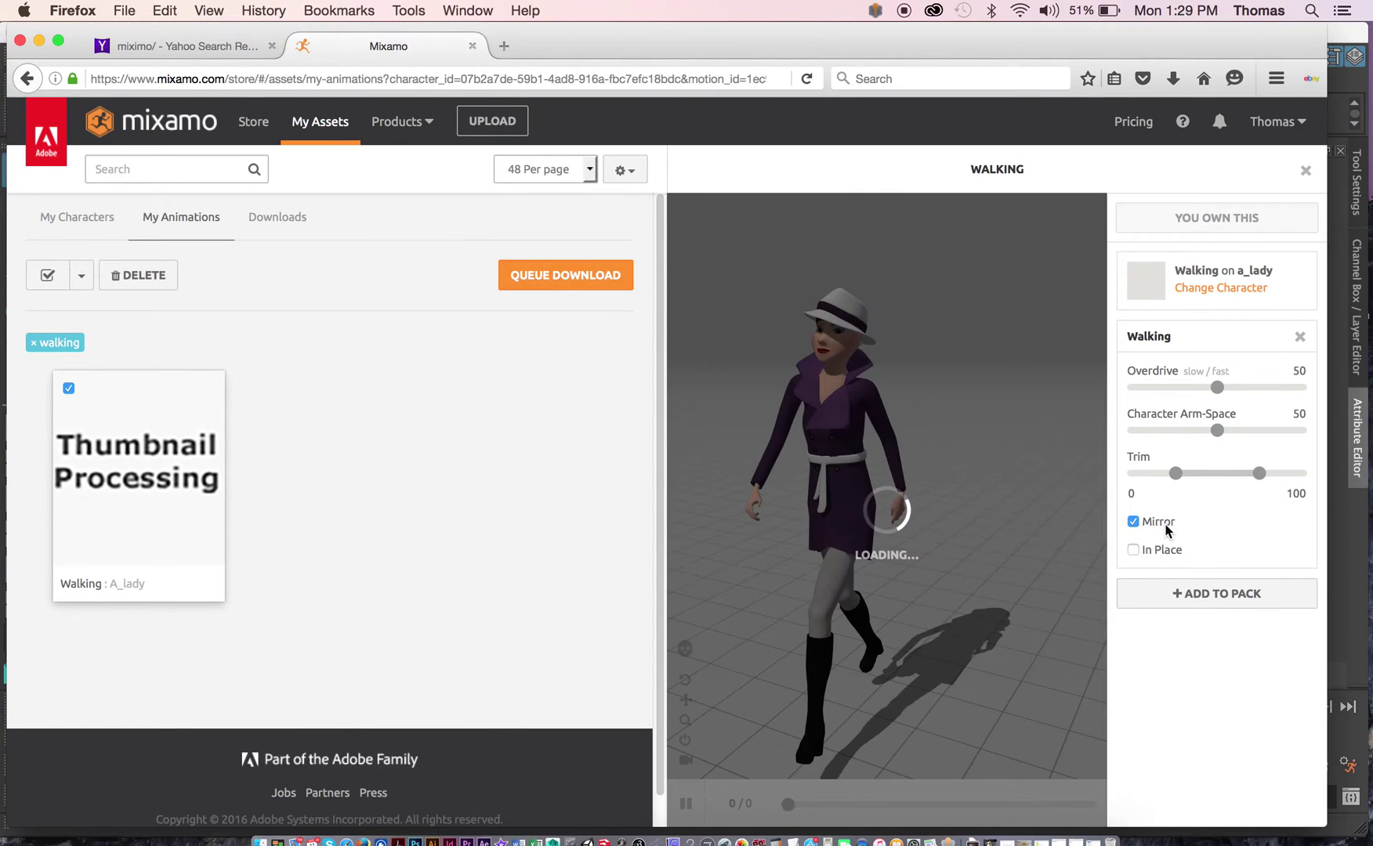
{"action": "left_click", "coordinate": [1132, 522]}
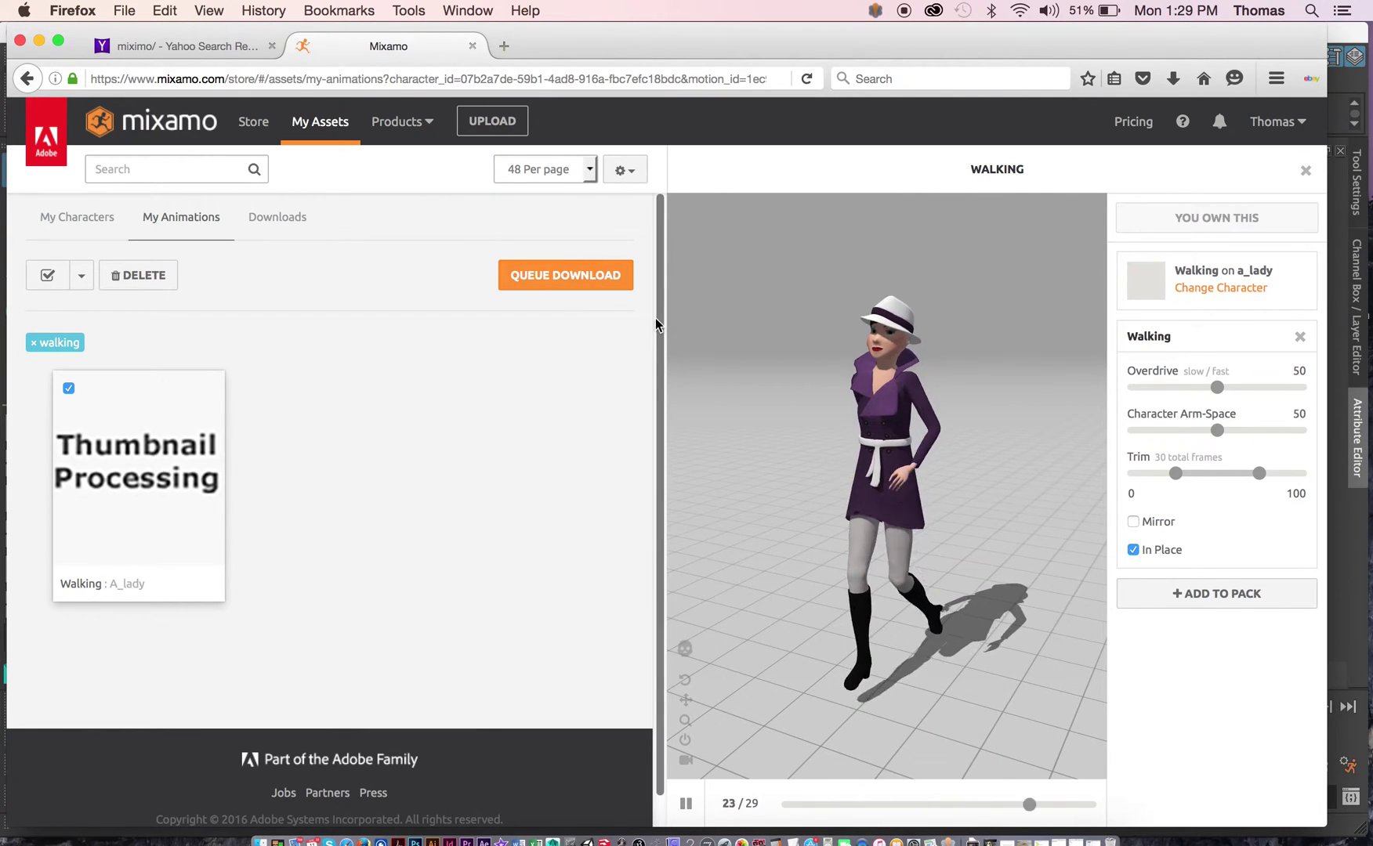
Clear the walking filter, go back to the Walking clip, and open its download settings
{"action": "left_click", "coordinate": [81, 279]}
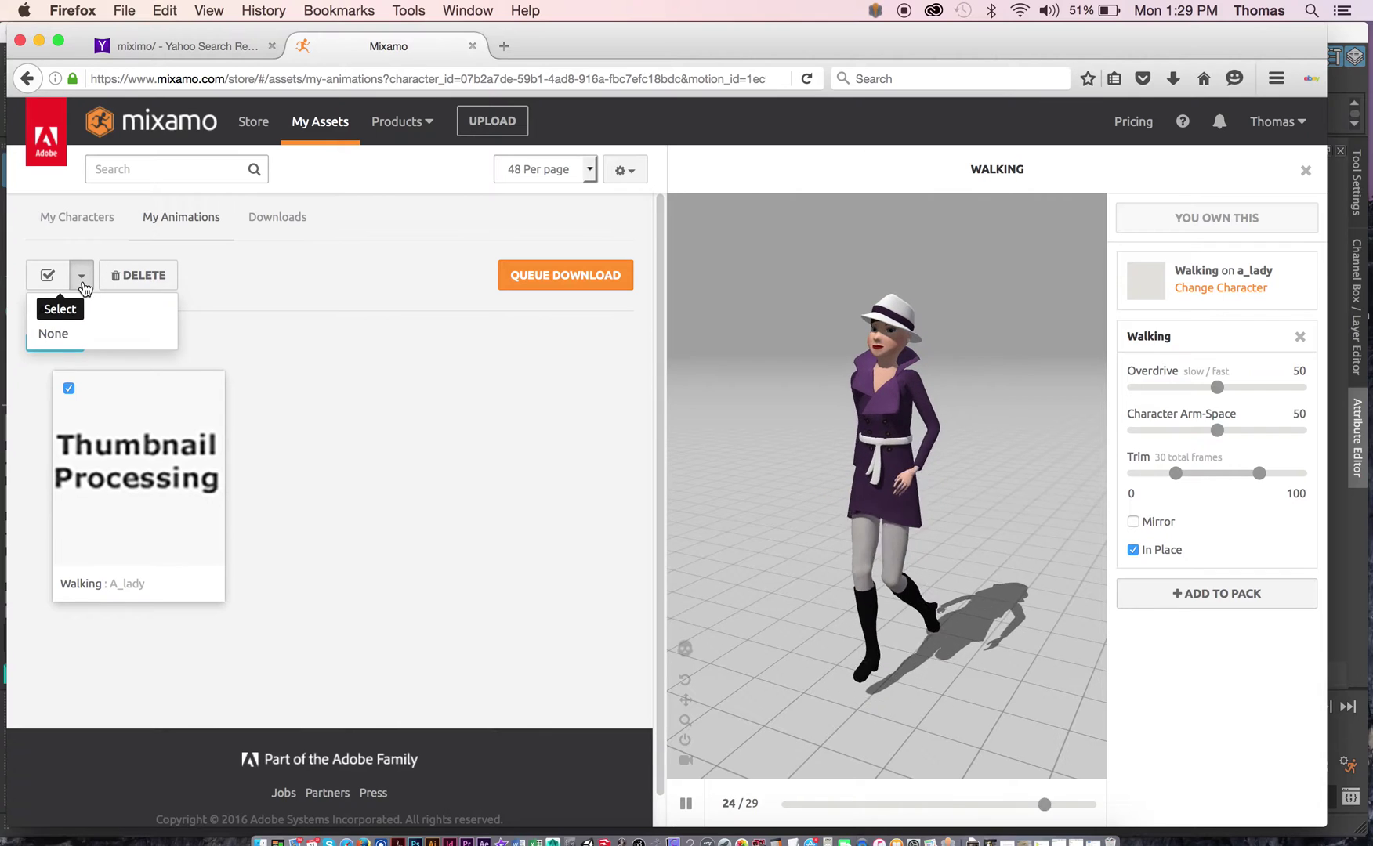
{"action": "left_click", "coordinate": [397, 436]}
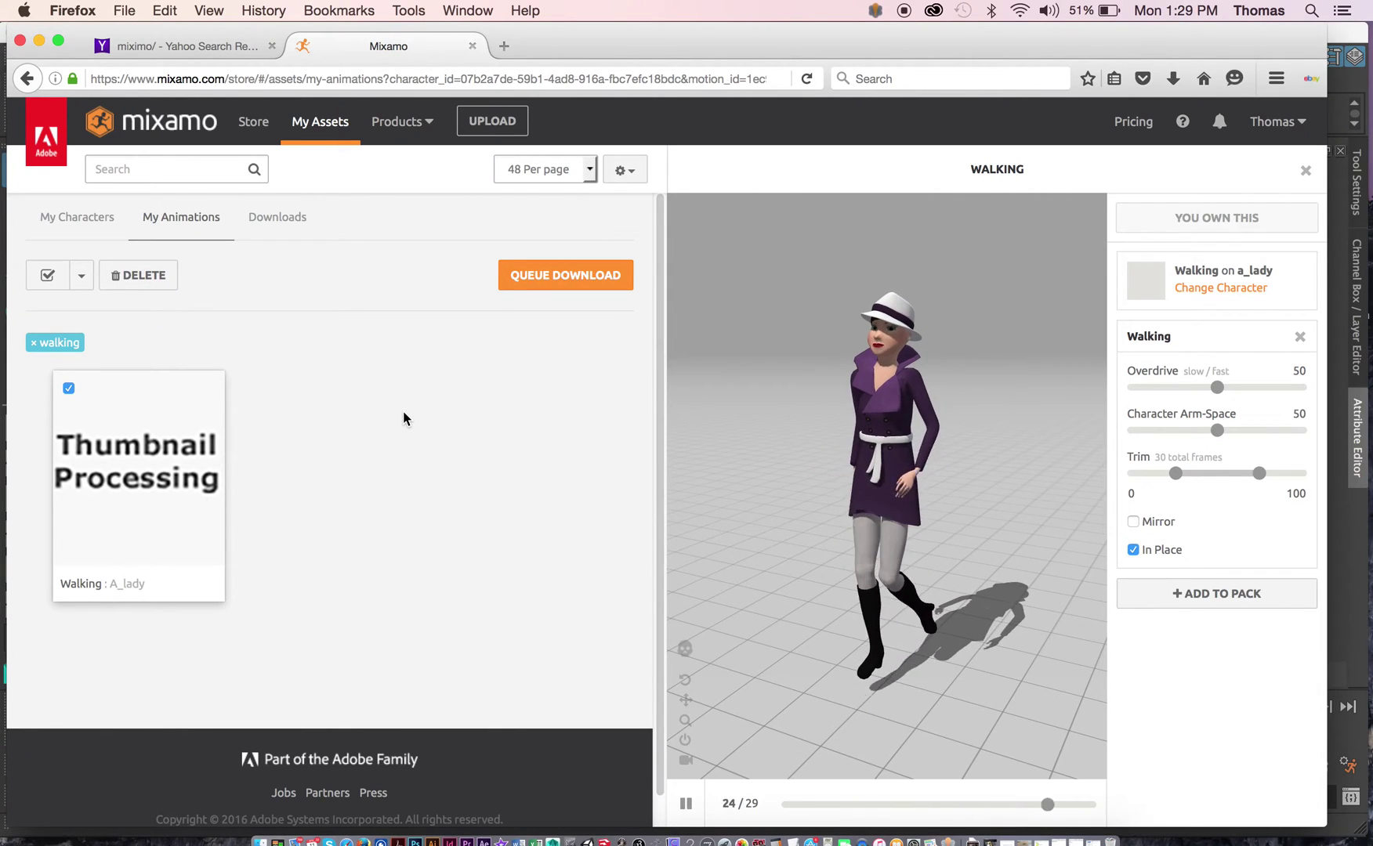
{"action": "left_click", "coordinate": [62, 350]}
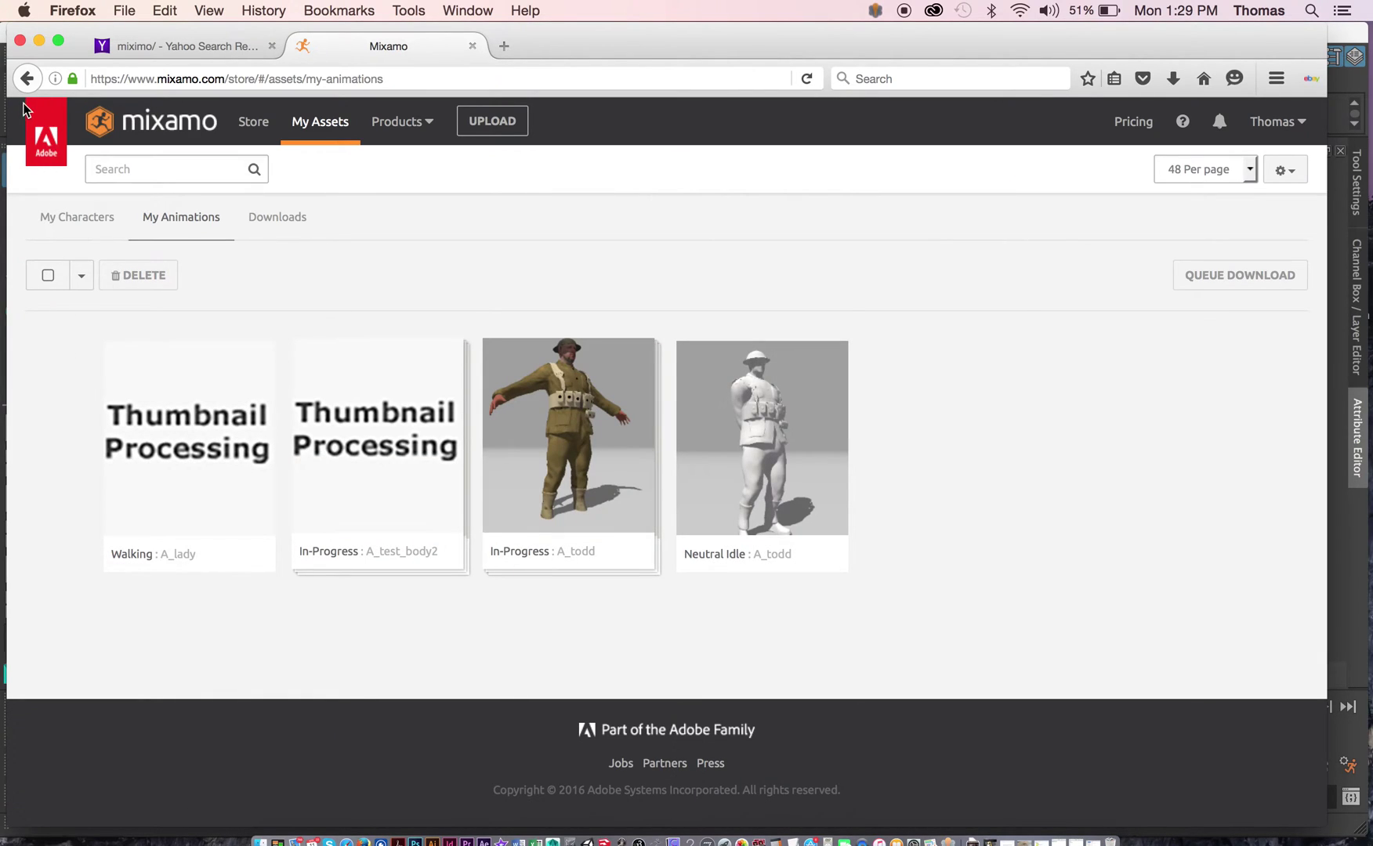
{"action": "left_click", "coordinate": [26, 79]}
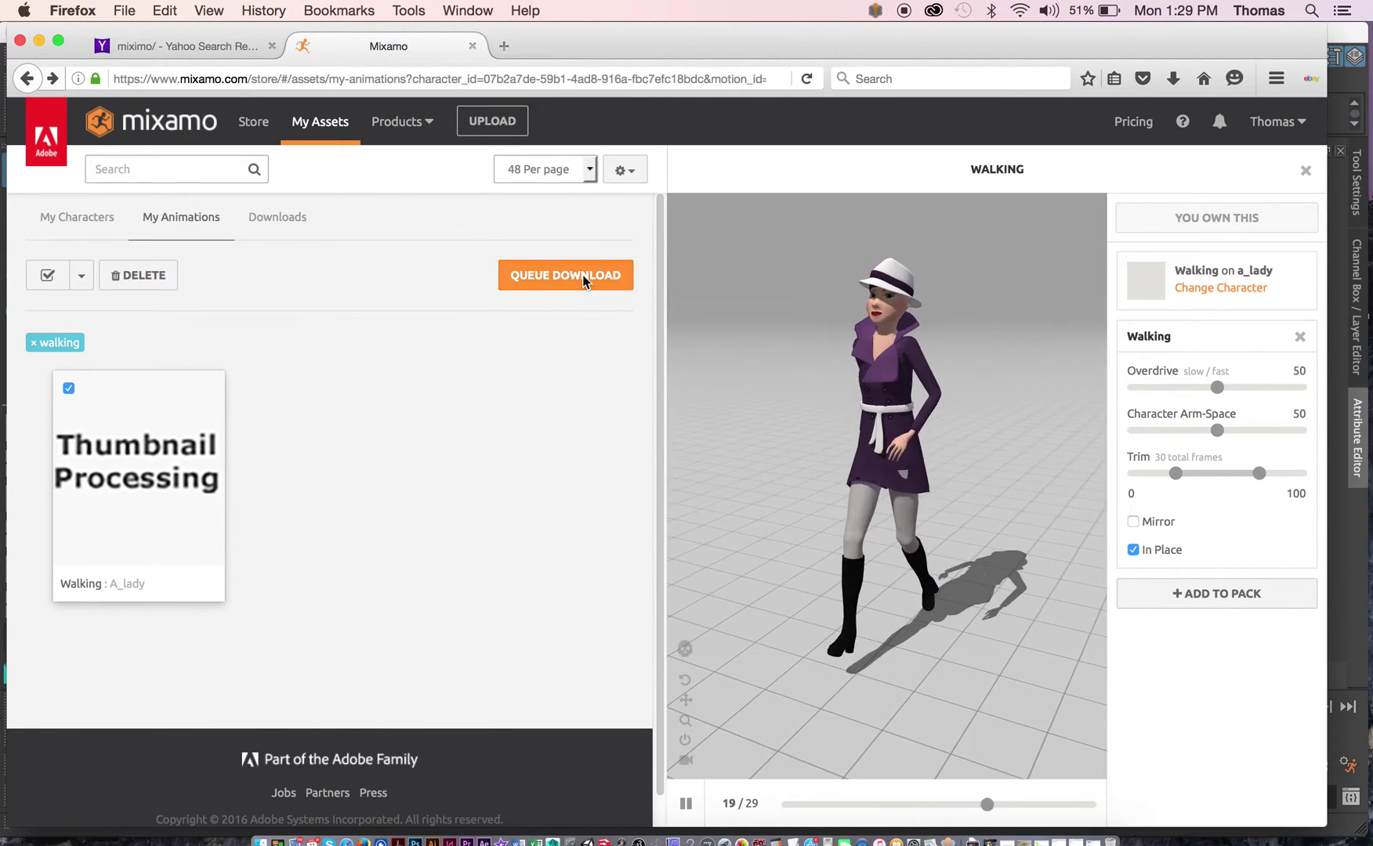
{"action": "left_click", "coordinate": [584, 284]}
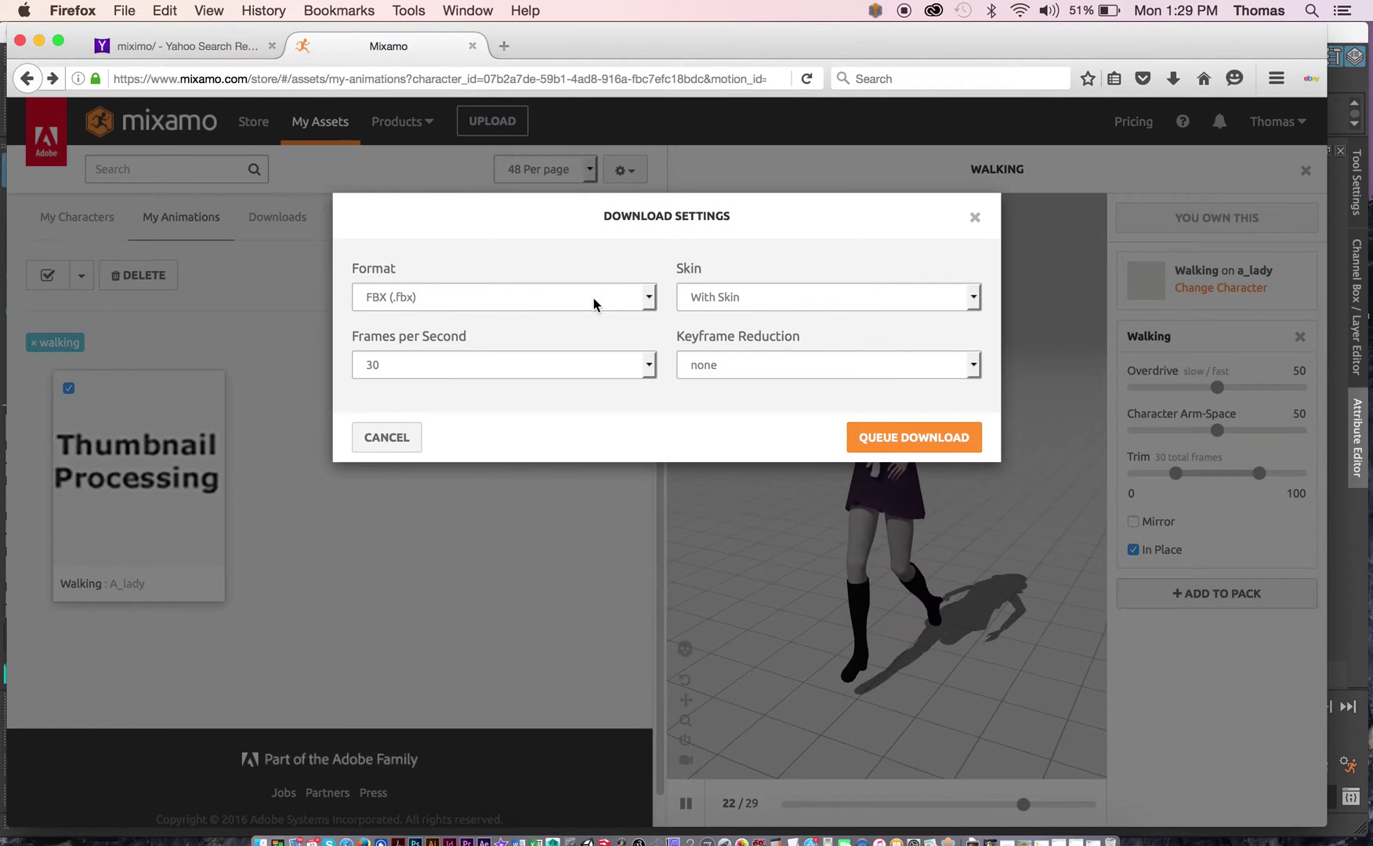
Queue the Walking download as FBX with skin at 30 fps
{"action": "left_click", "coordinate": [972, 297]}
{"action": "left_click", "coordinate": [912, 252]}
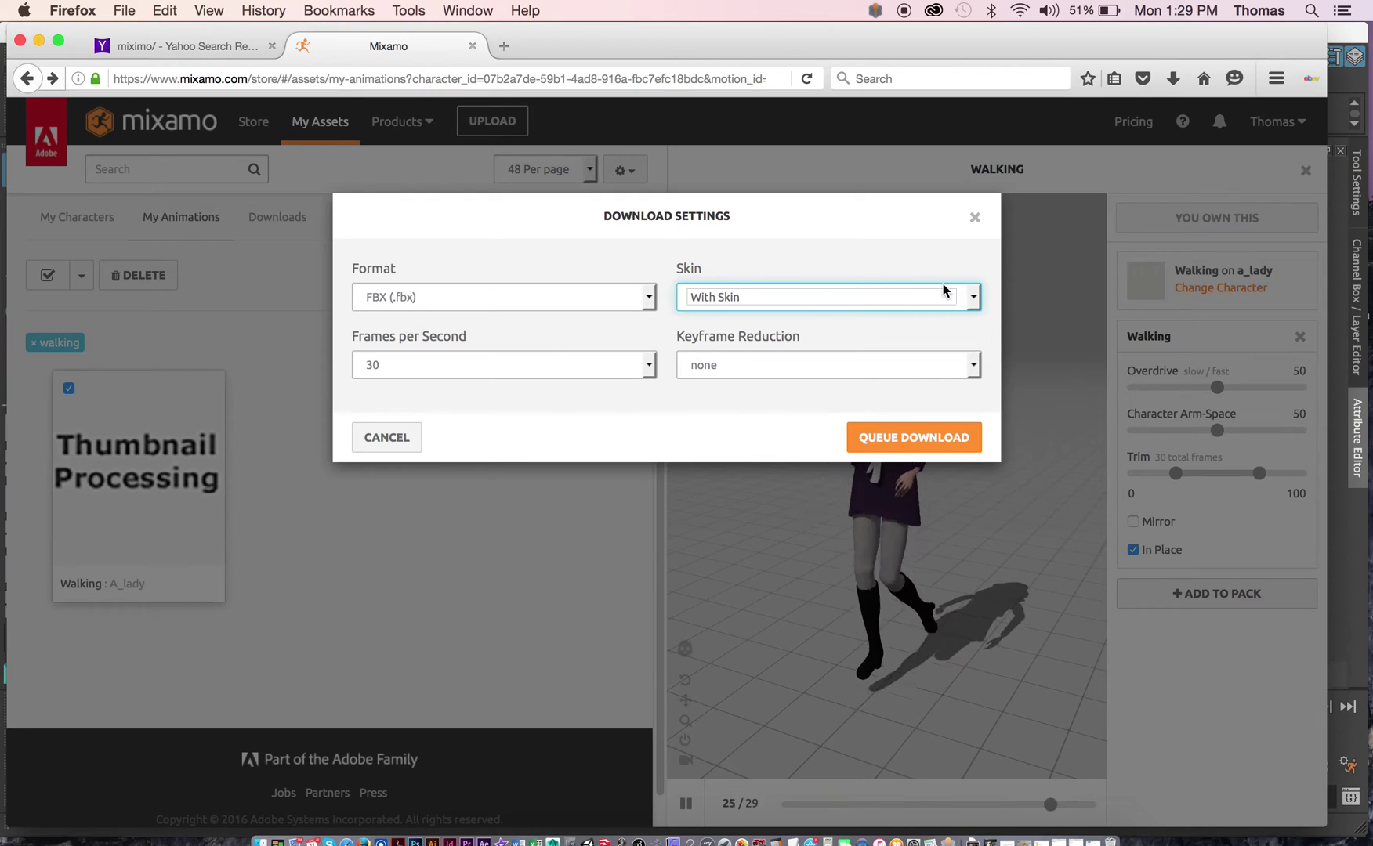
{"action": "left_click", "coordinate": [972, 298]}
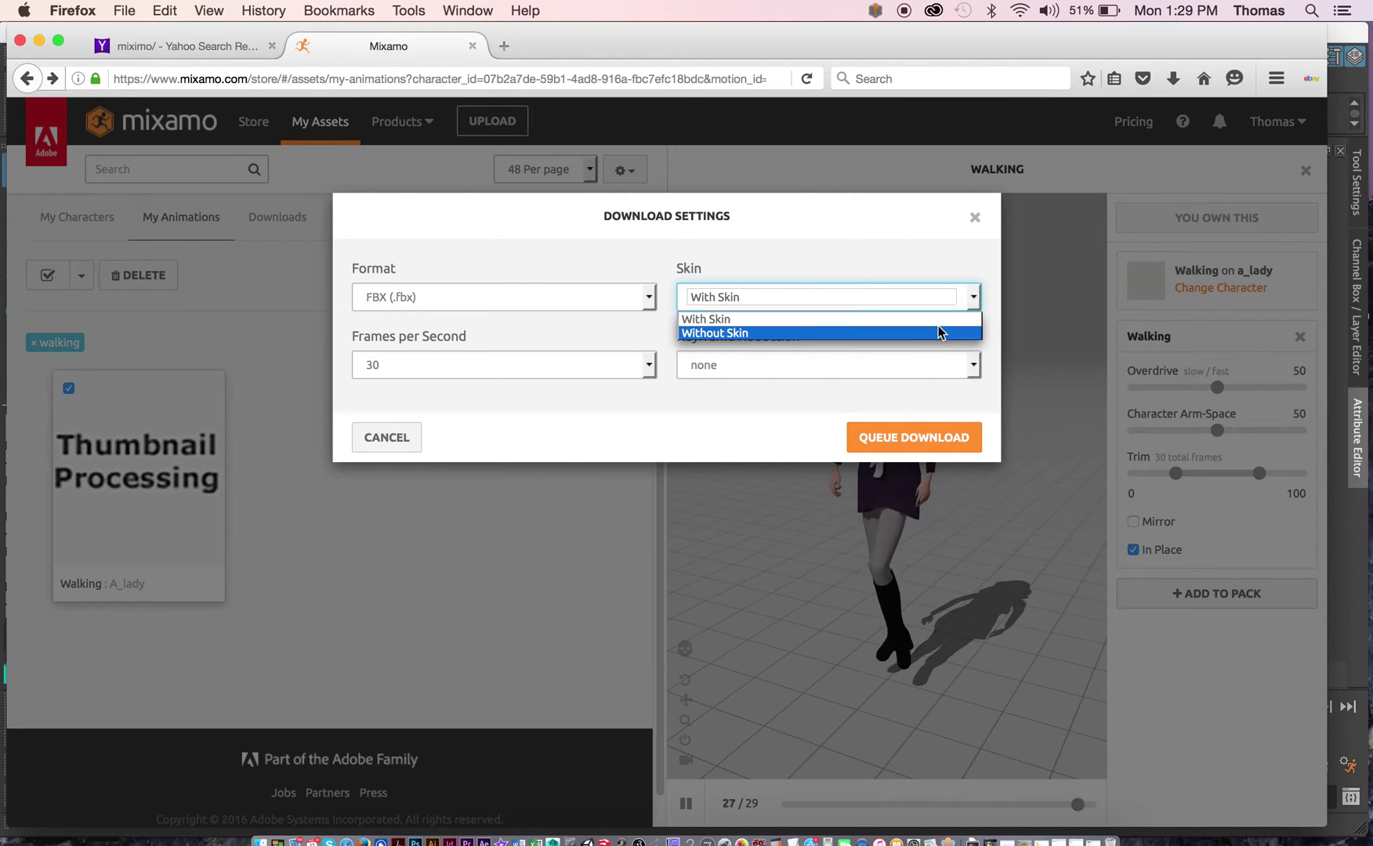
{"action": "left_click", "coordinate": [918, 316]}
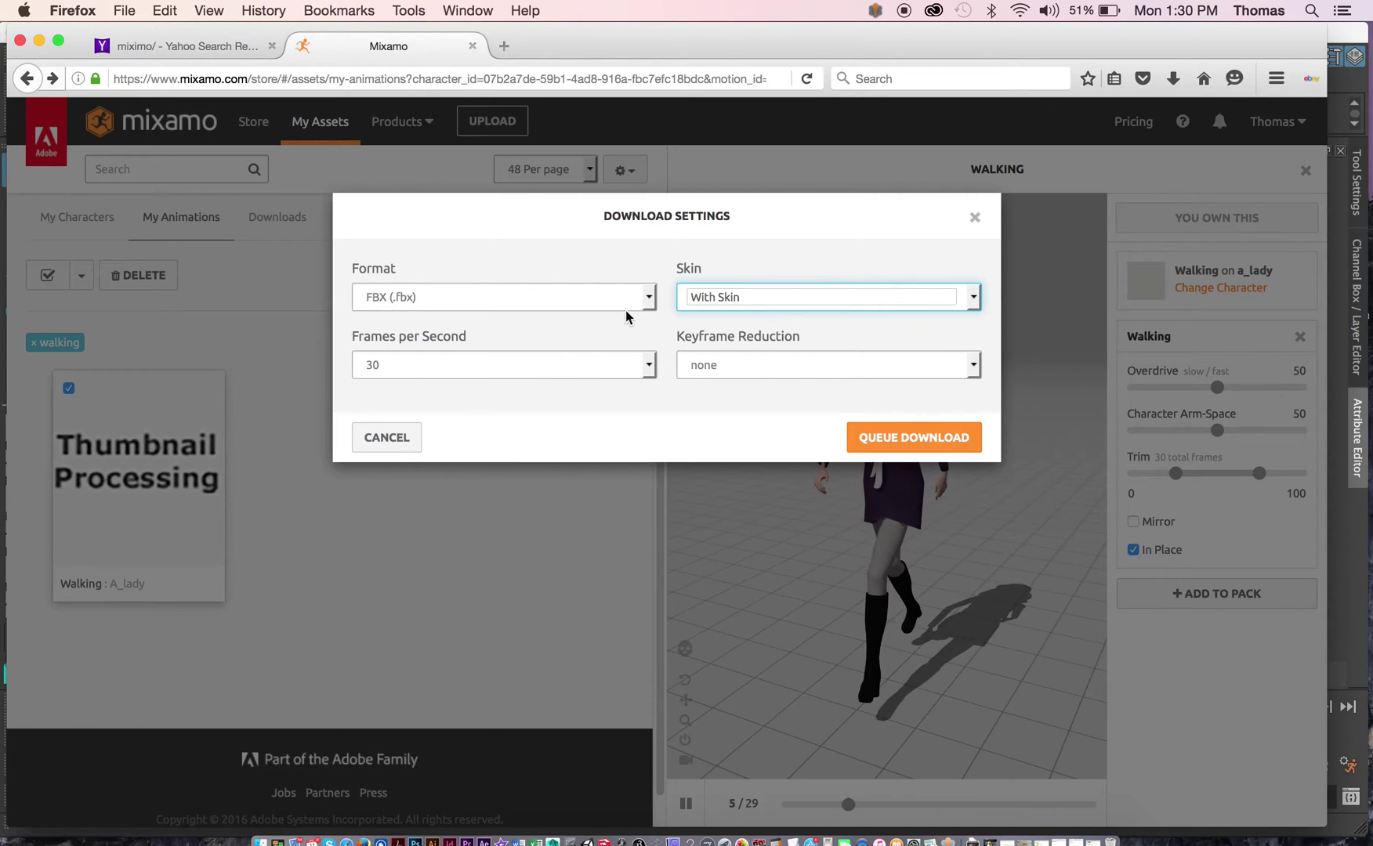
{"action": "left_click", "coordinate": [648, 299]}
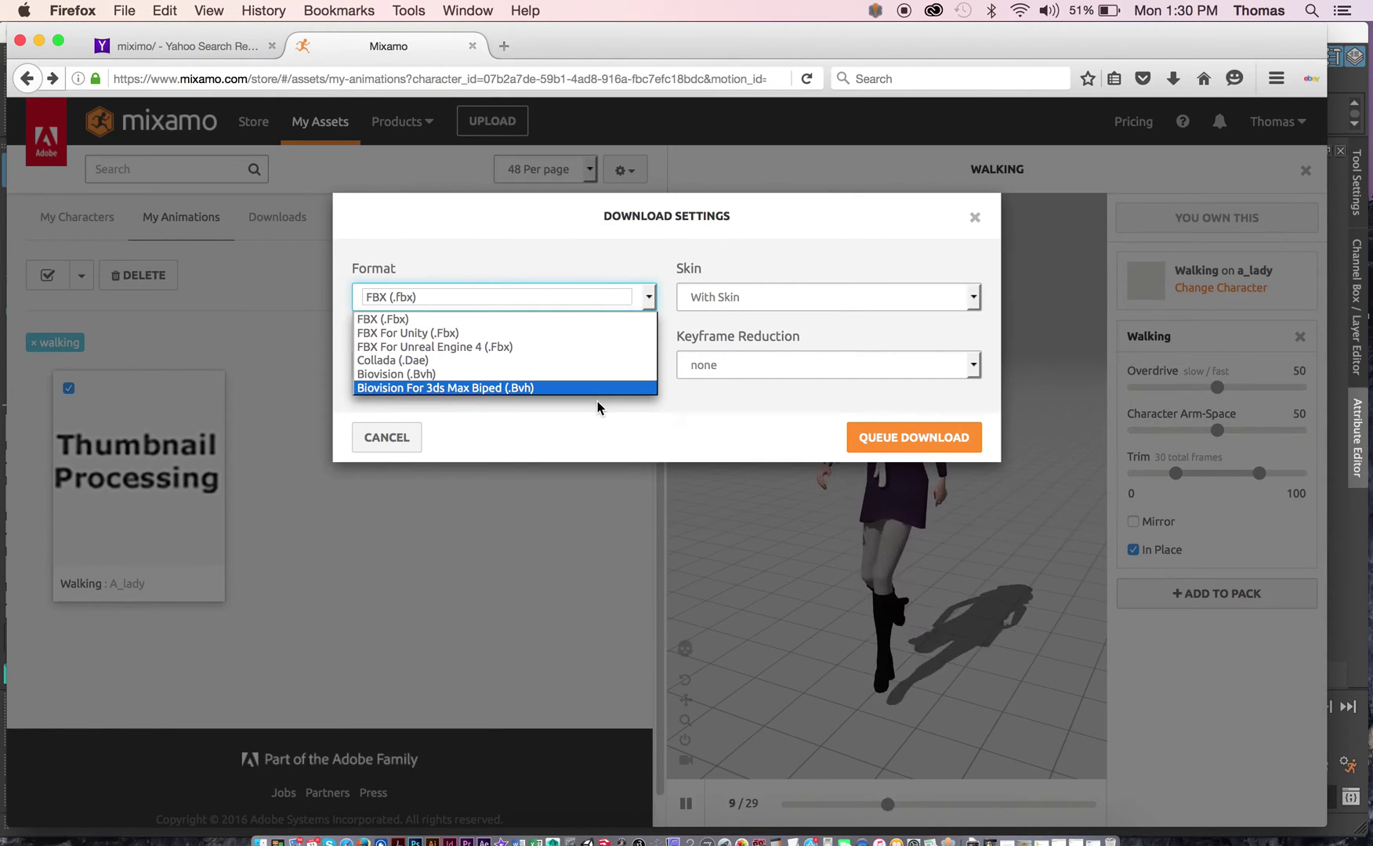
{"action": "left_click", "coordinate": [580, 318]}
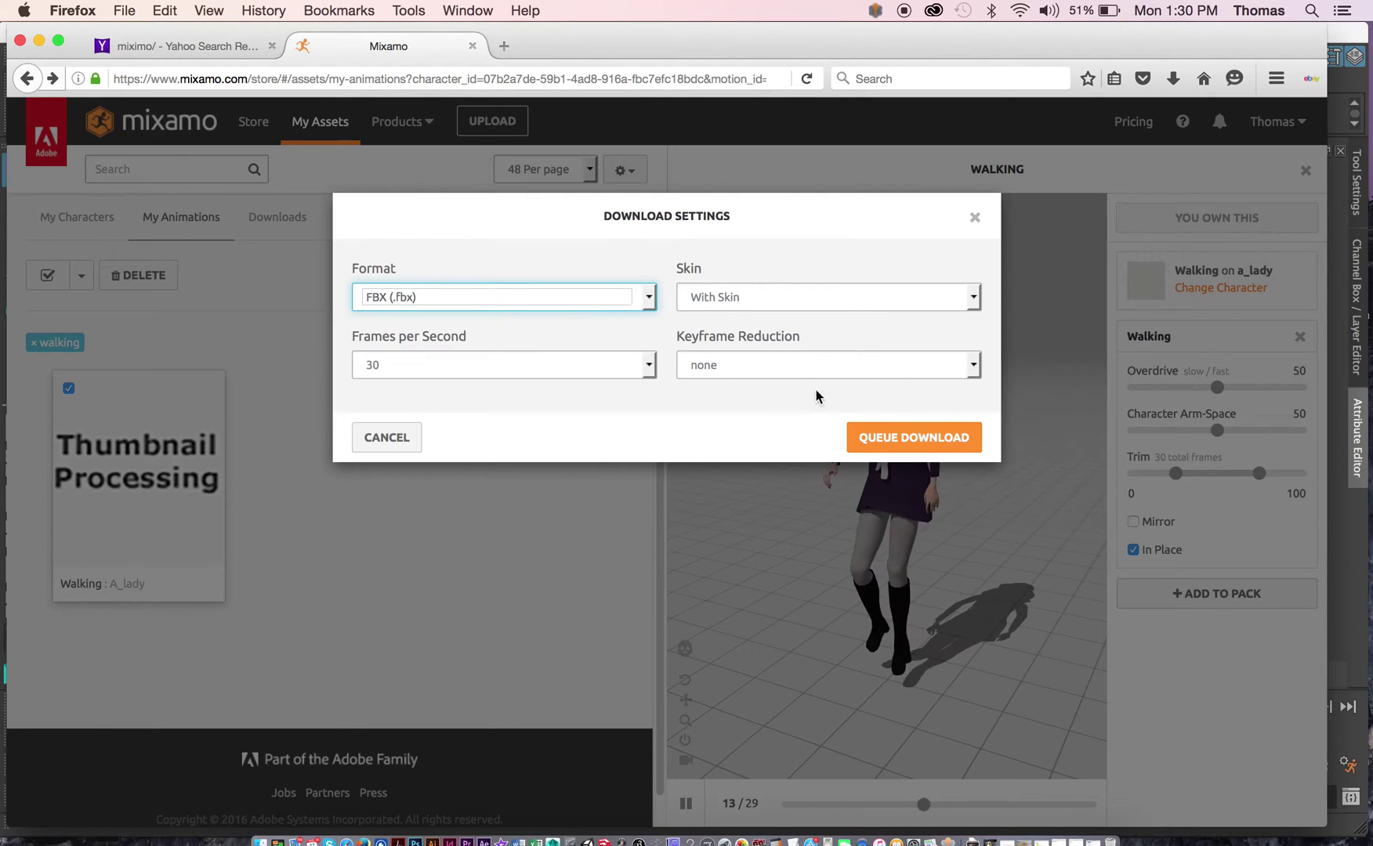
Save walking_inPlace.fbx and rearrange the browser, Maya and Photoshop windows
{"action": "left_click", "coordinate": [873, 437]}
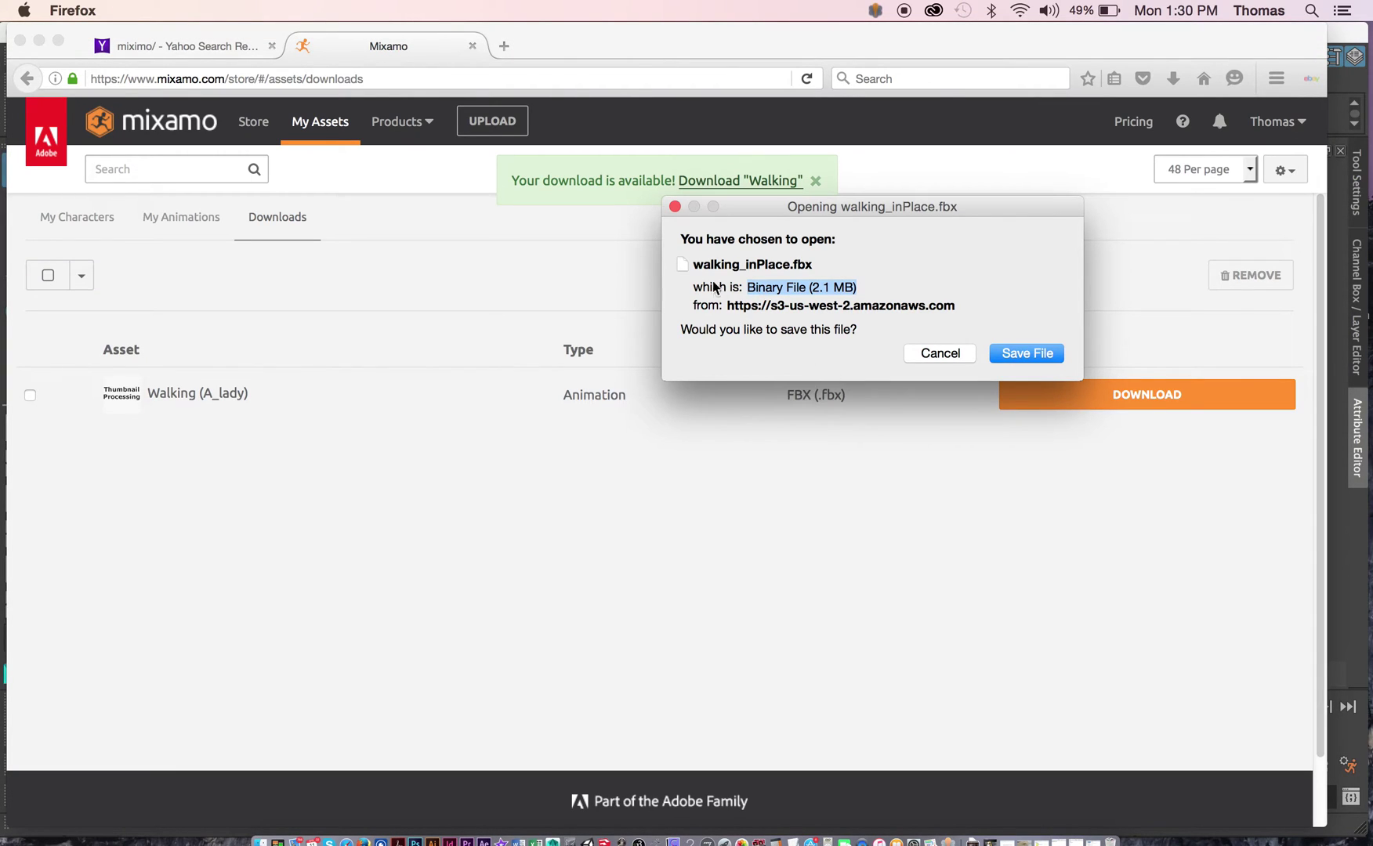
{"action": "left_click", "coordinate": [1011, 353]}
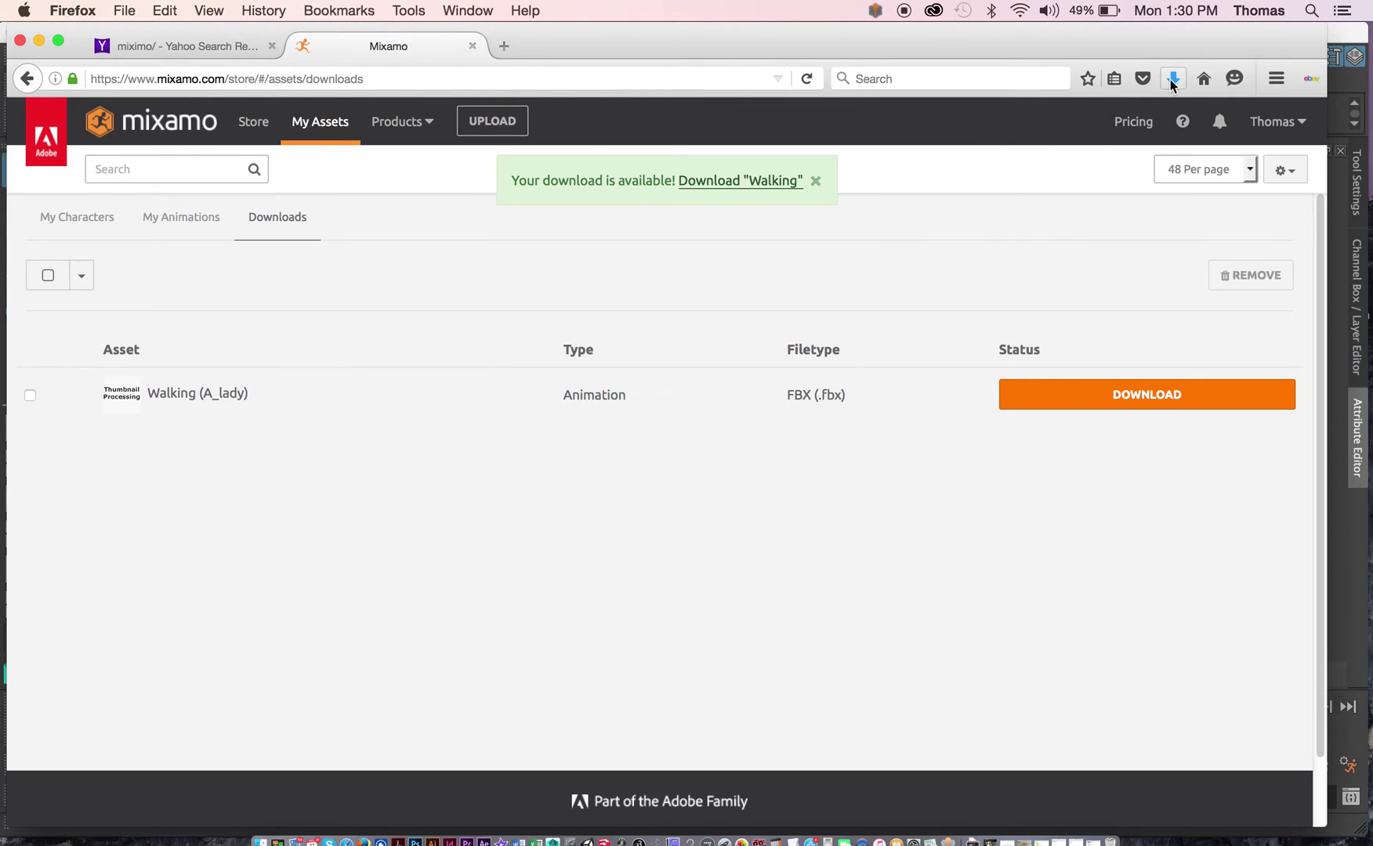
{"action": "left_click_drag", "start_coordinate": [1148, 37], "coordinate": [681, 52]}
{"action": "left_click_drag", "start_coordinate": [1127, 32], "coordinate": [975, 51]}
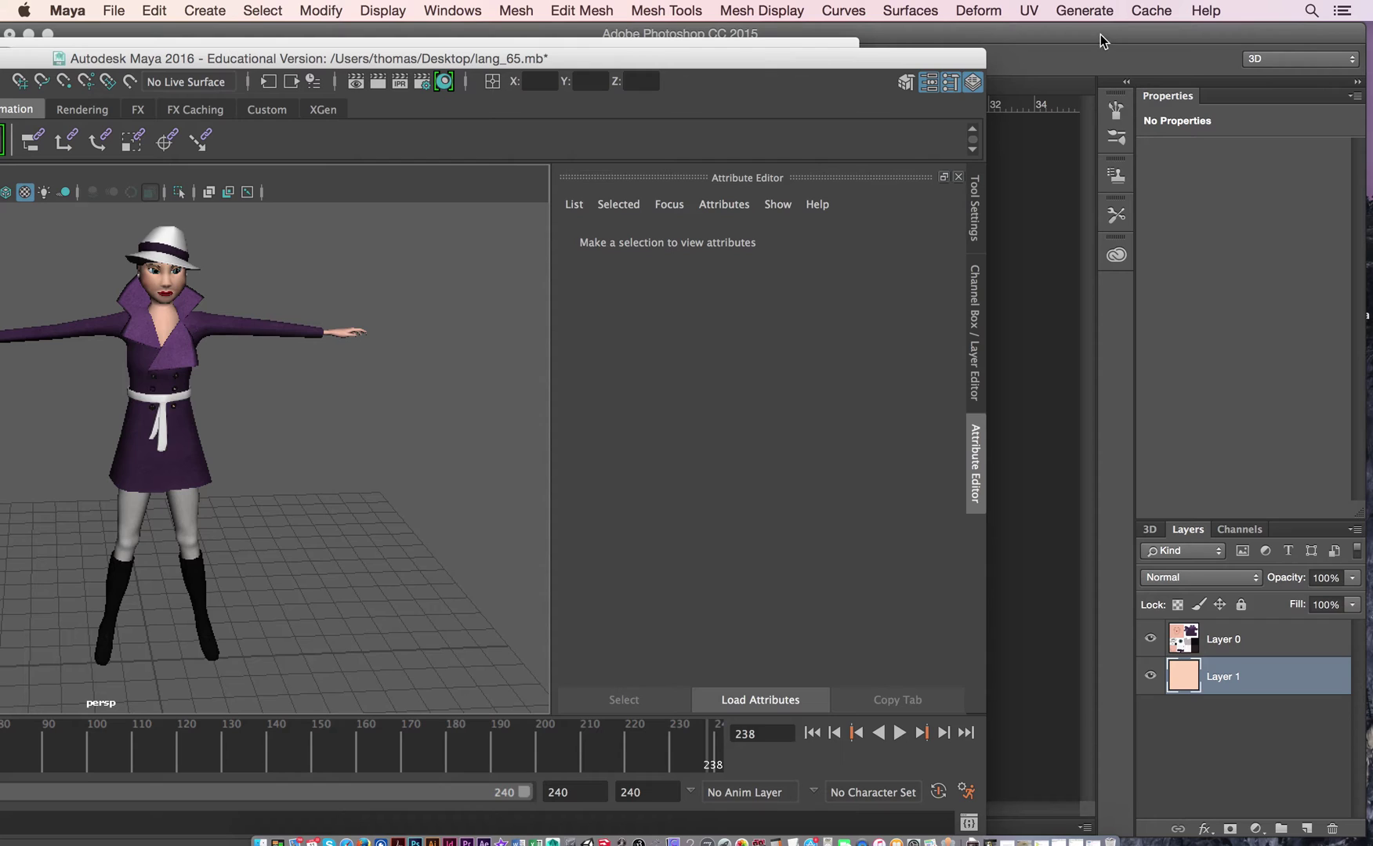
{"action": "left_click", "coordinate": [1100, 34]}
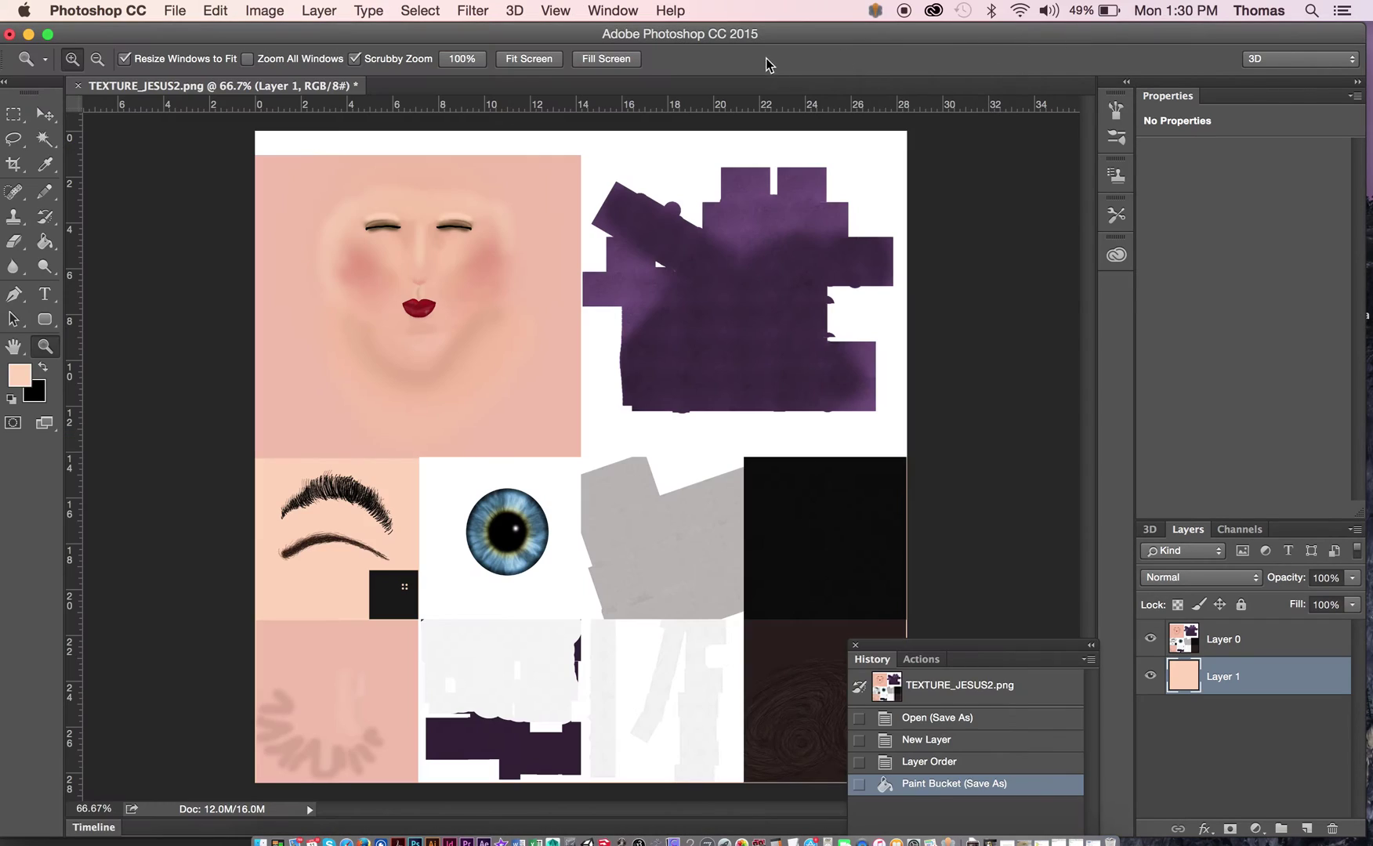
{"action": "left_click_drag", "start_coordinate": [827, 40], "coordinate": [507, 112]}
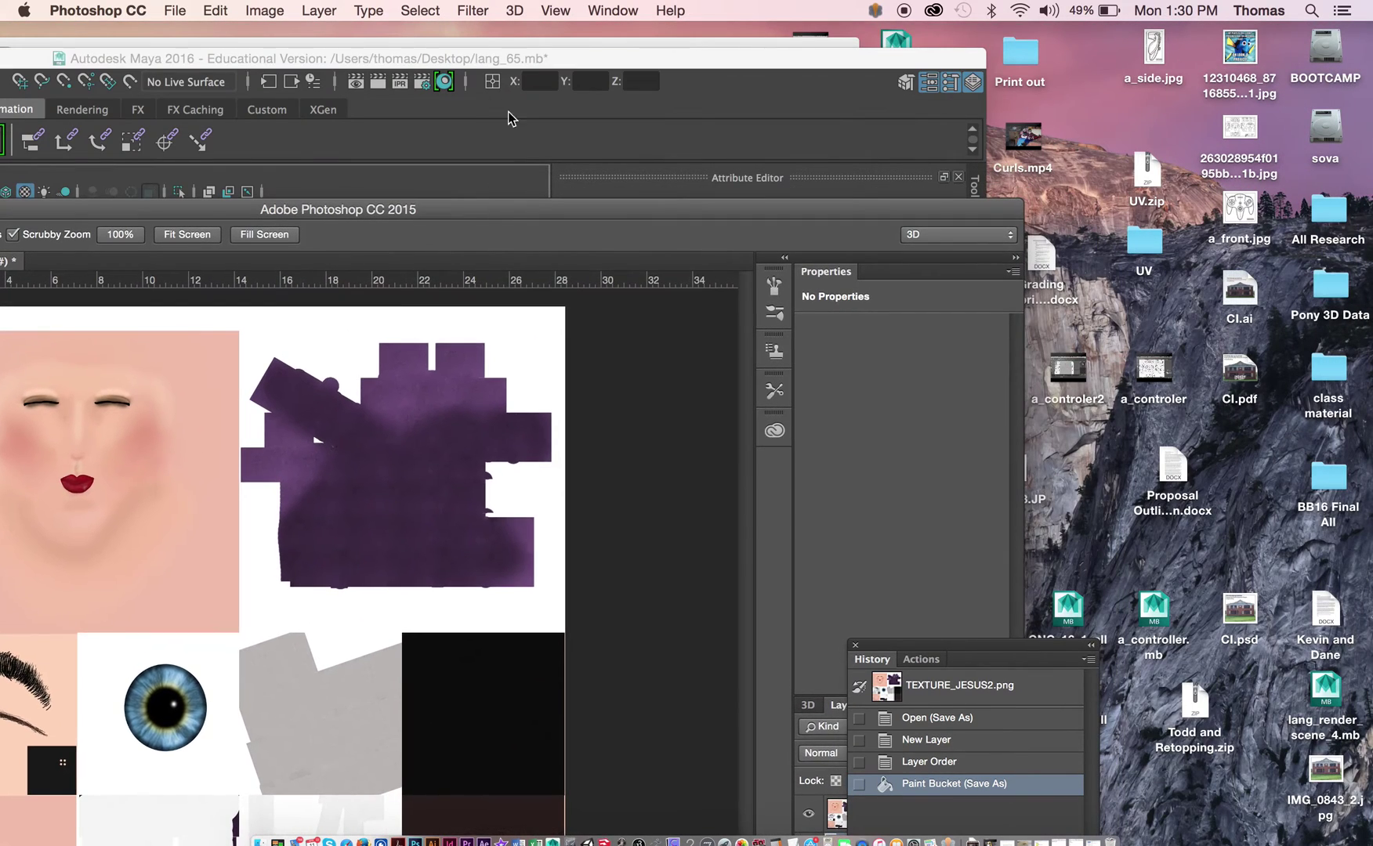
{"action": "left_click", "coordinate": [517, 56]}
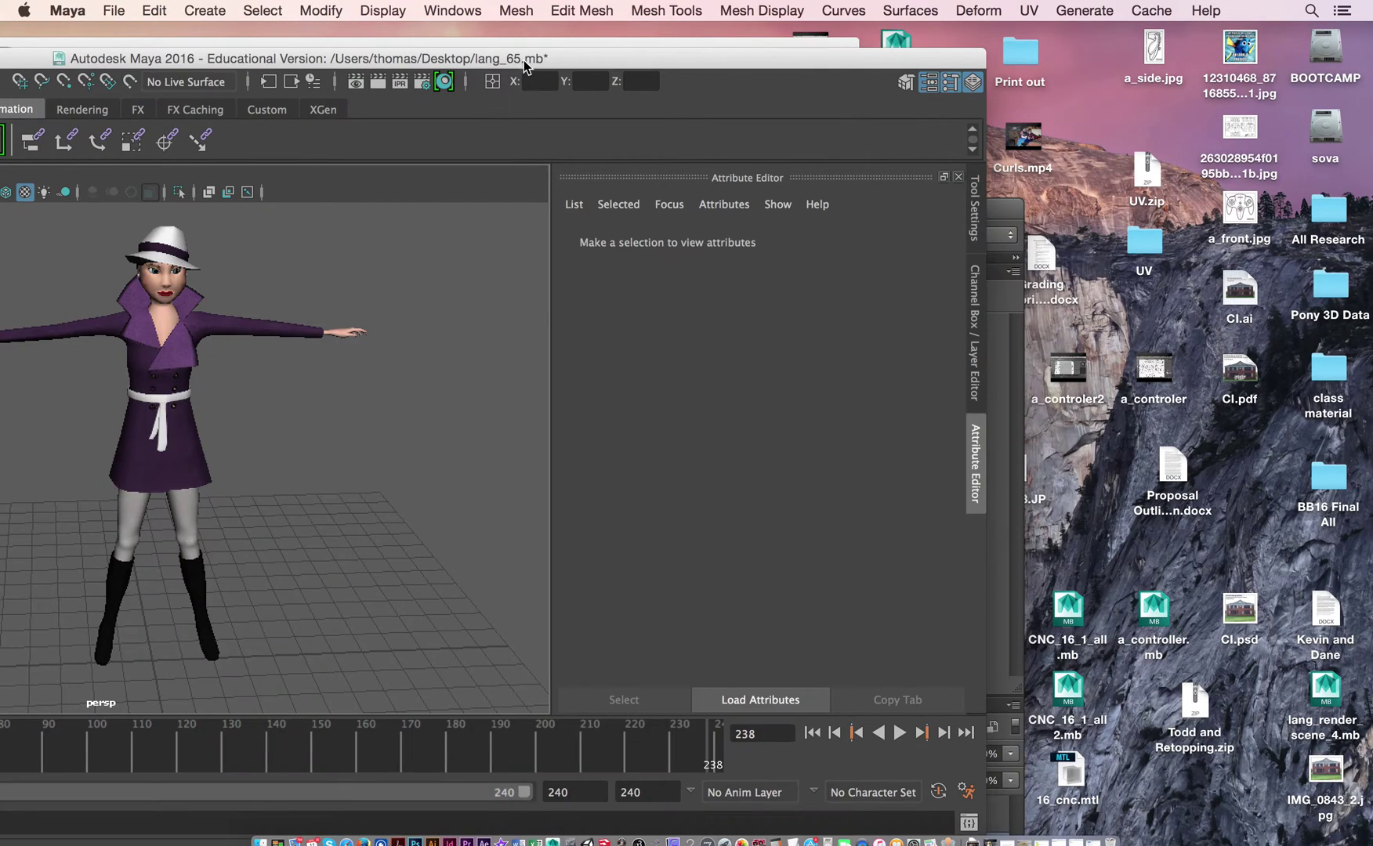
Drag walking_inPlace.fbx from Firefox's Downloads list onto the desktop and bring Maya forward
{"action": "key", "text": "super+Tab"}
{"action": "key", "text": "super+Tab"}
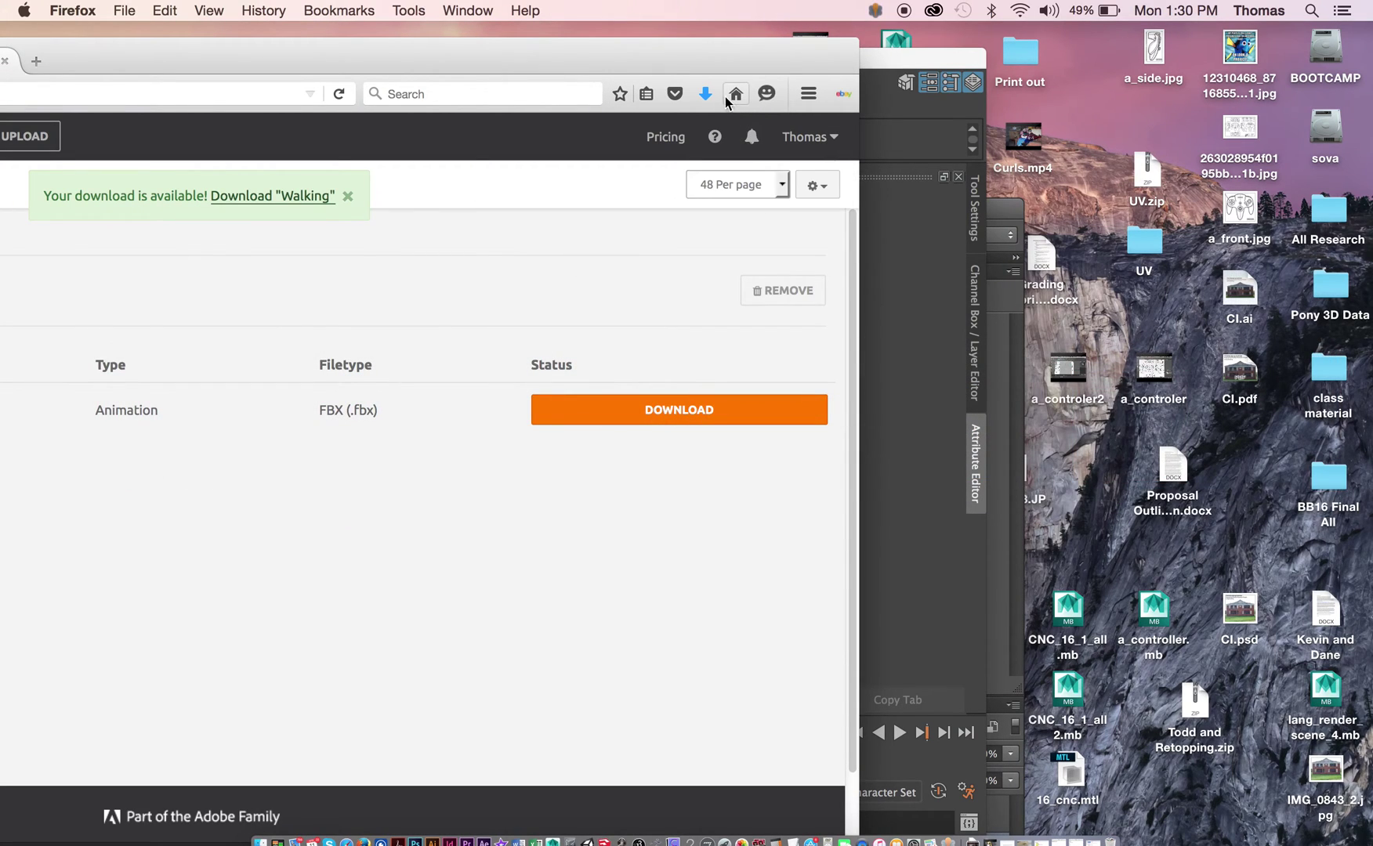
{"action": "left_click", "coordinate": [705, 94]}
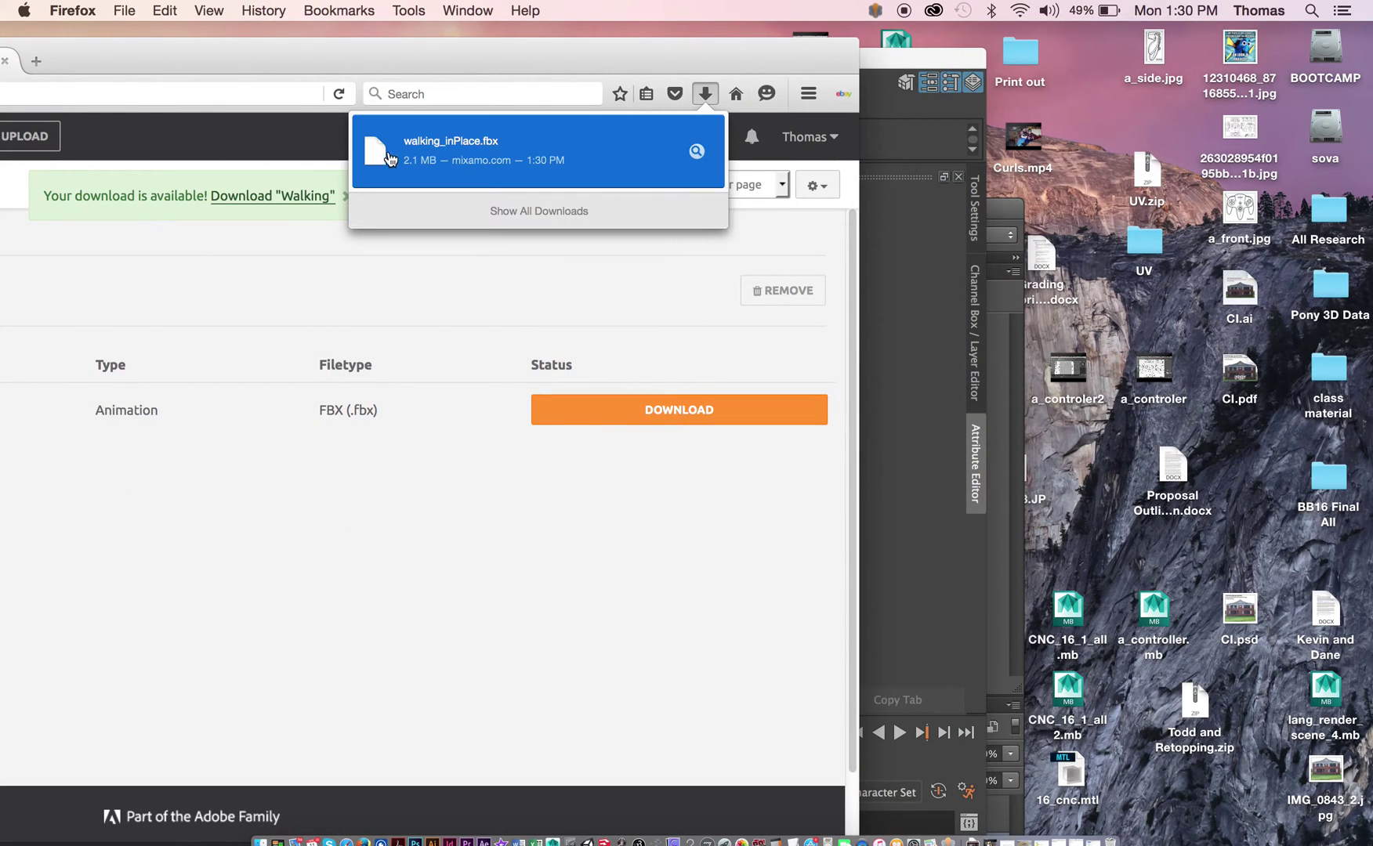
{"action": "left_click_drag", "start_coordinate": [377, 156], "coordinate": [1078, 117]}
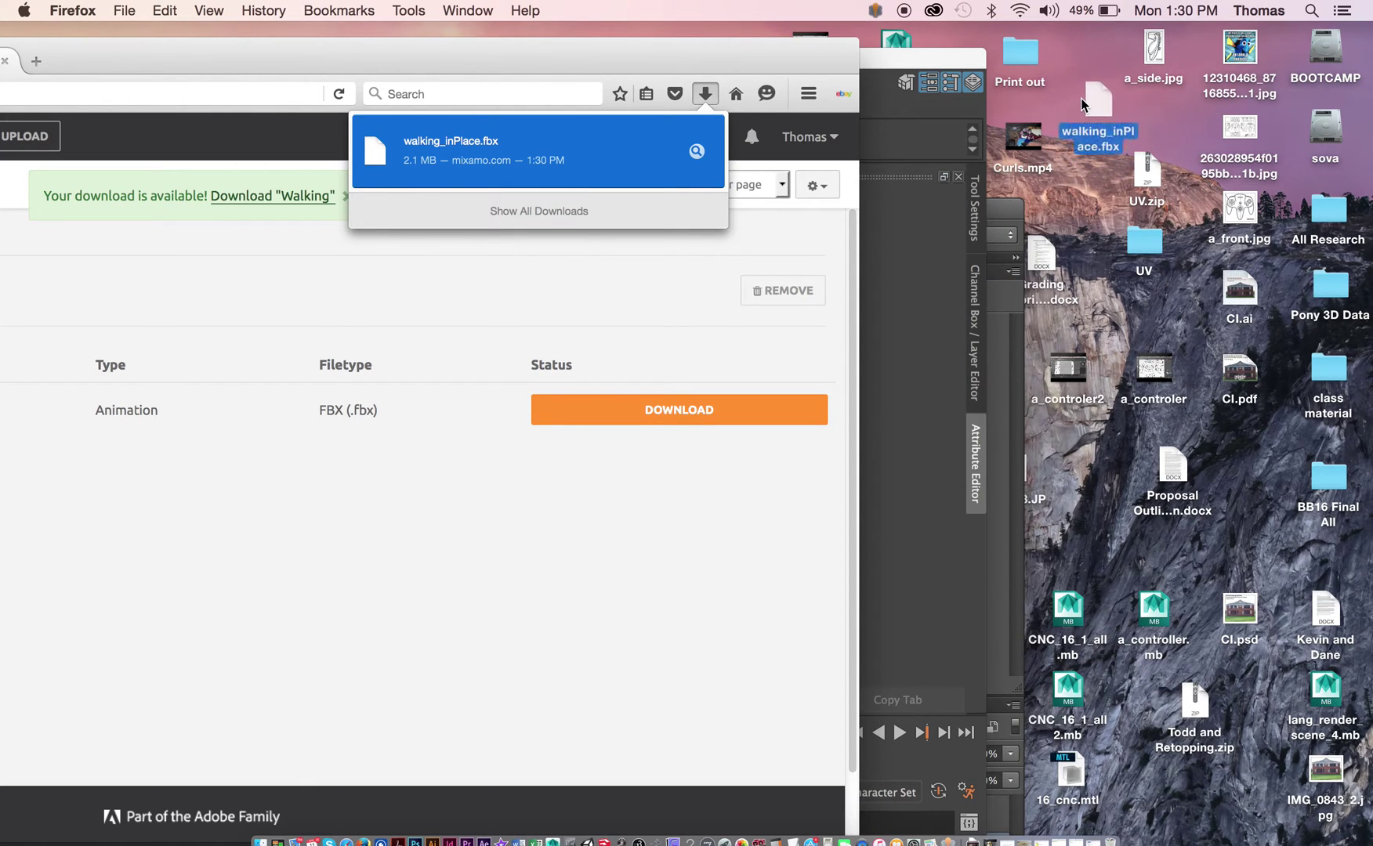
{"action": "left_click_drag", "start_coordinate": [1078, 118], "coordinate": [1080, 98]}
{"action": "mouse_move", "coordinate": [878, 53]}
{"action": "left_mouse_down"}
{"action": "mouse_move", "coordinate": [1233, 61]}
{"action": "mouse_move", "coordinate": [1288, 43]}
{"action": "left_mouse_up"}
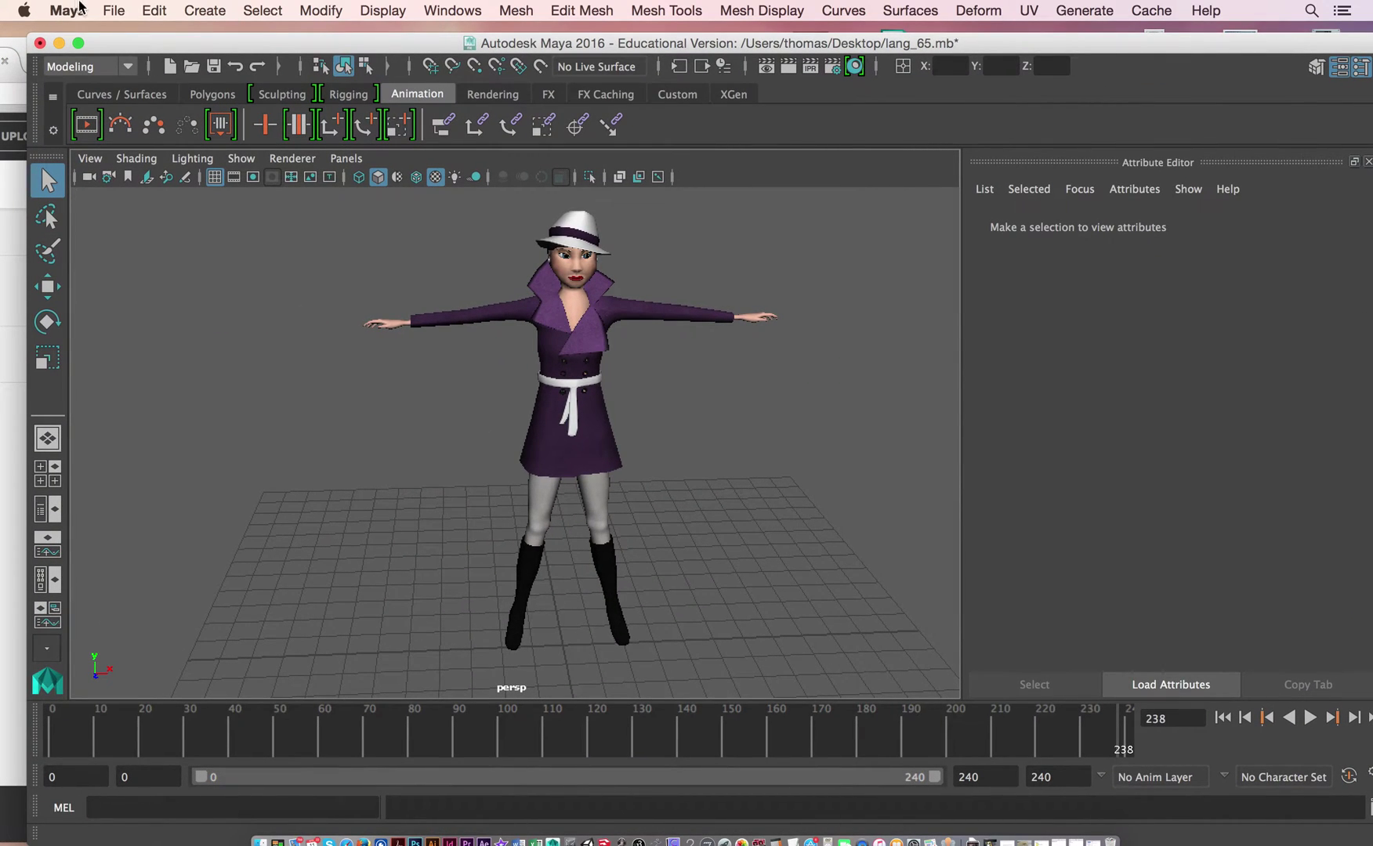
Start a new Maya scene, discarding unsaved changes to lang_65.mb
{"action": "left_click", "coordinate": [114, 9]}
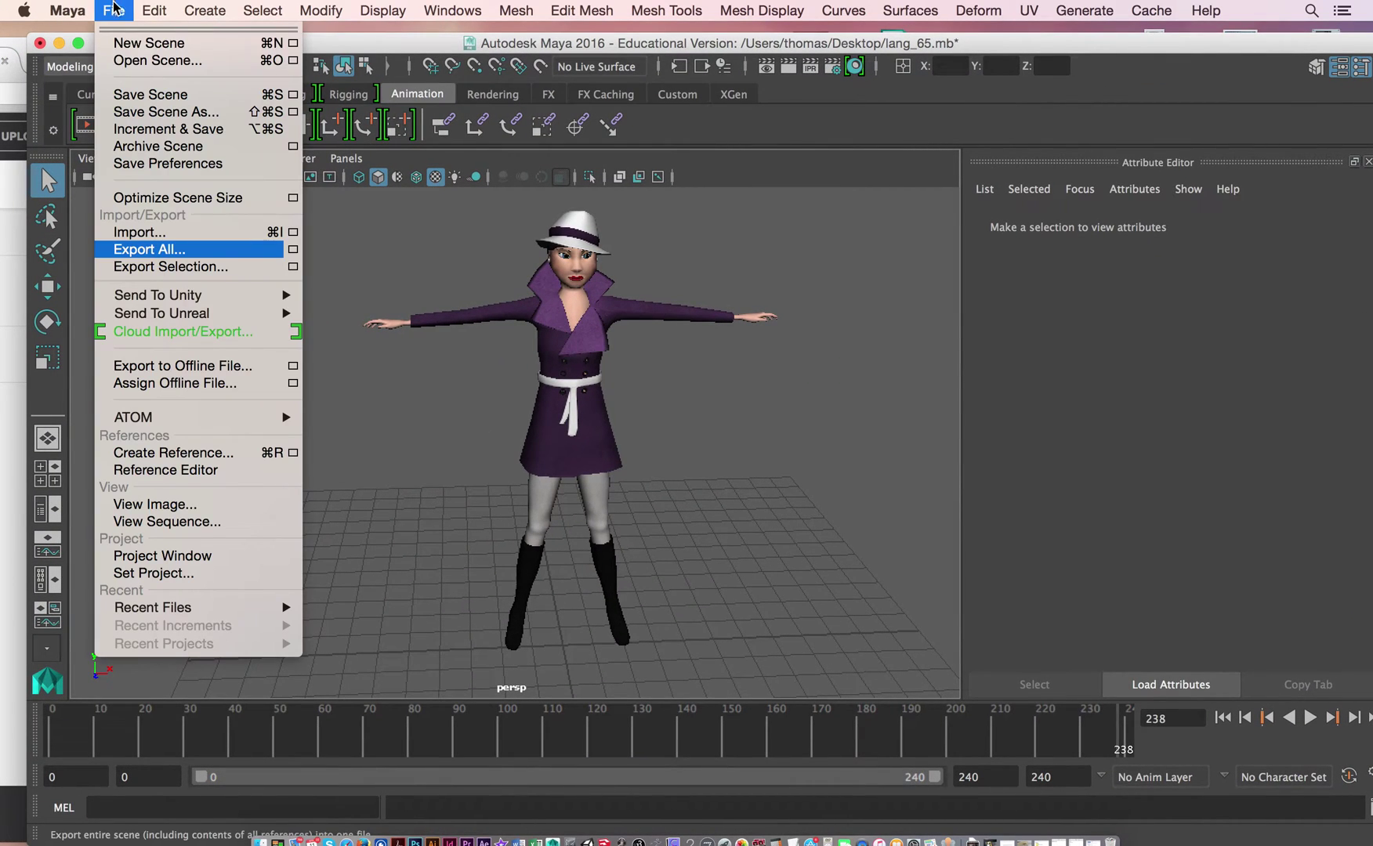
{"action": "left_click", "coordinate": [148, 47]}
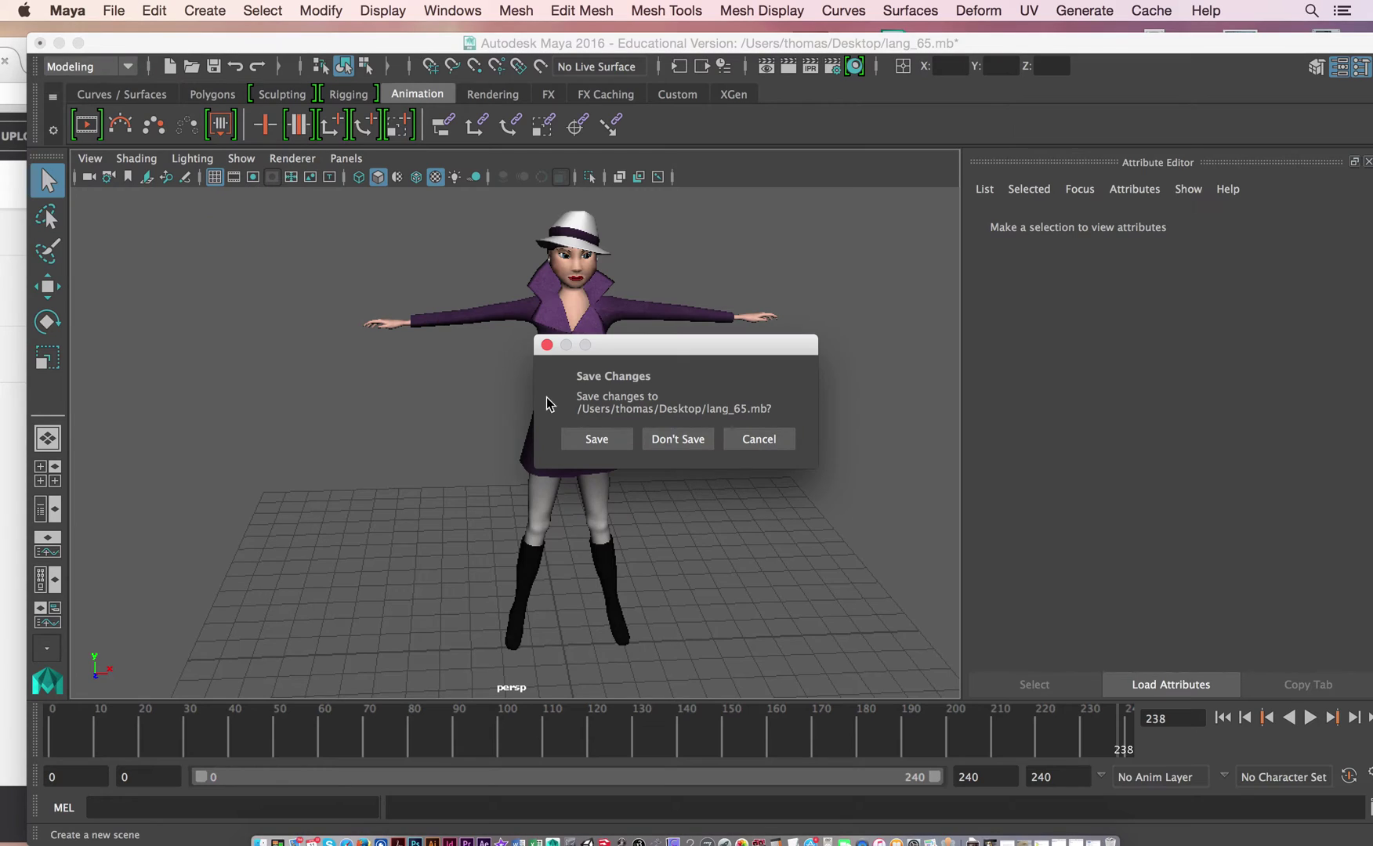
{"action": "left_click", "coordinate": [677, 438]}
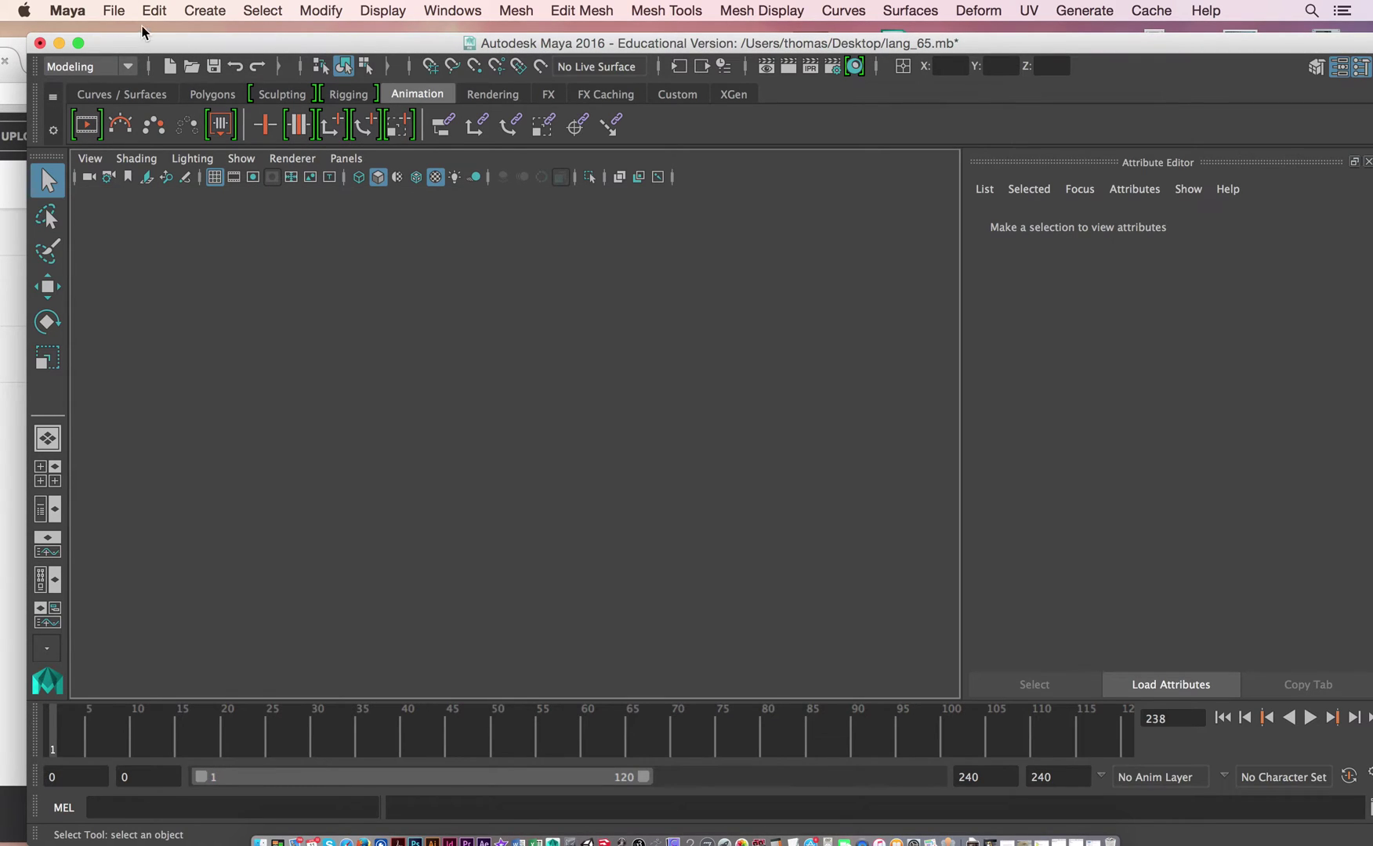
Import walking_inPlace.fbx into the new scene
{"action": "left_click", "coordinate": [112, 11]}
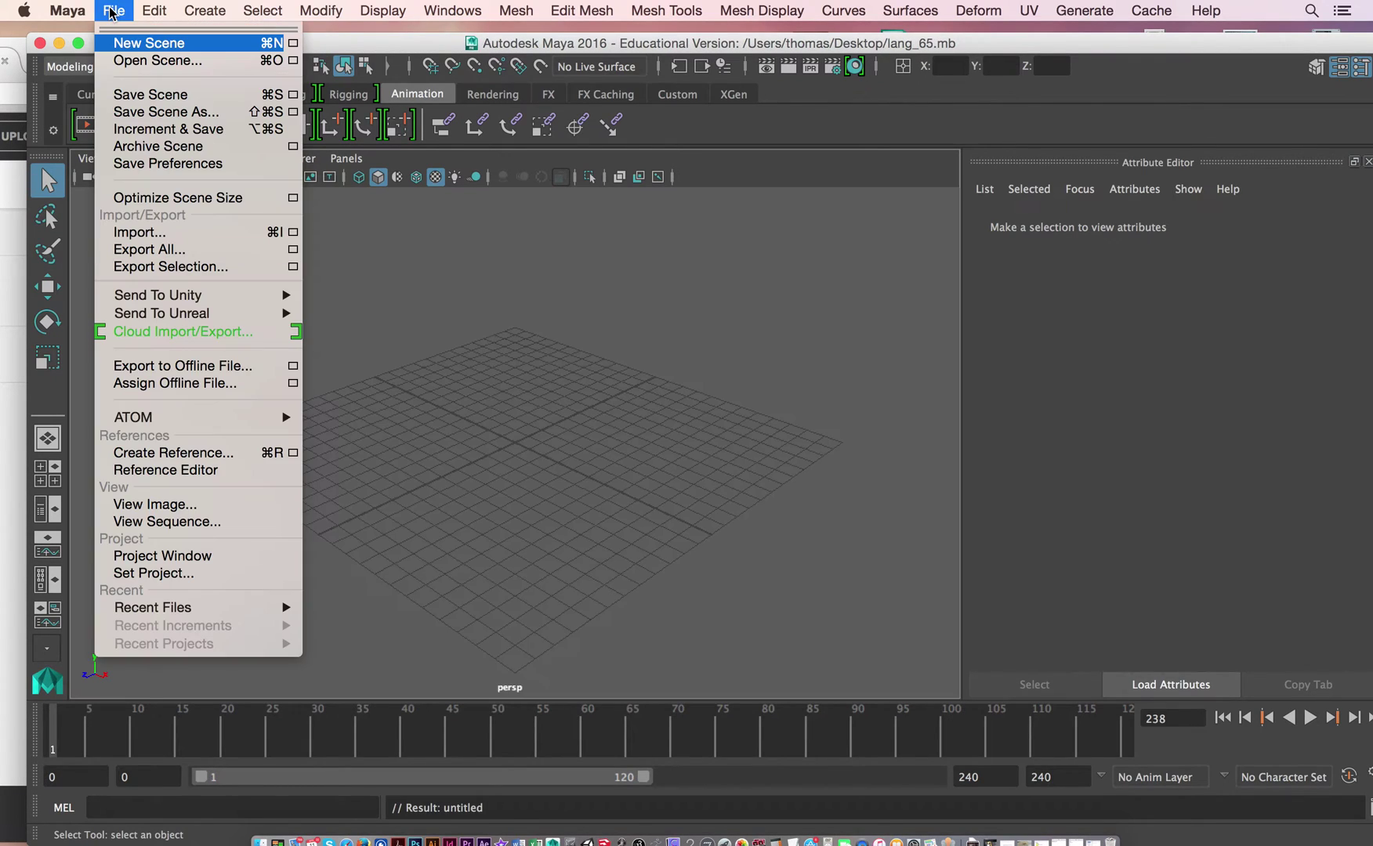
{"action": "left_click", "coordinate": [179, 239]}
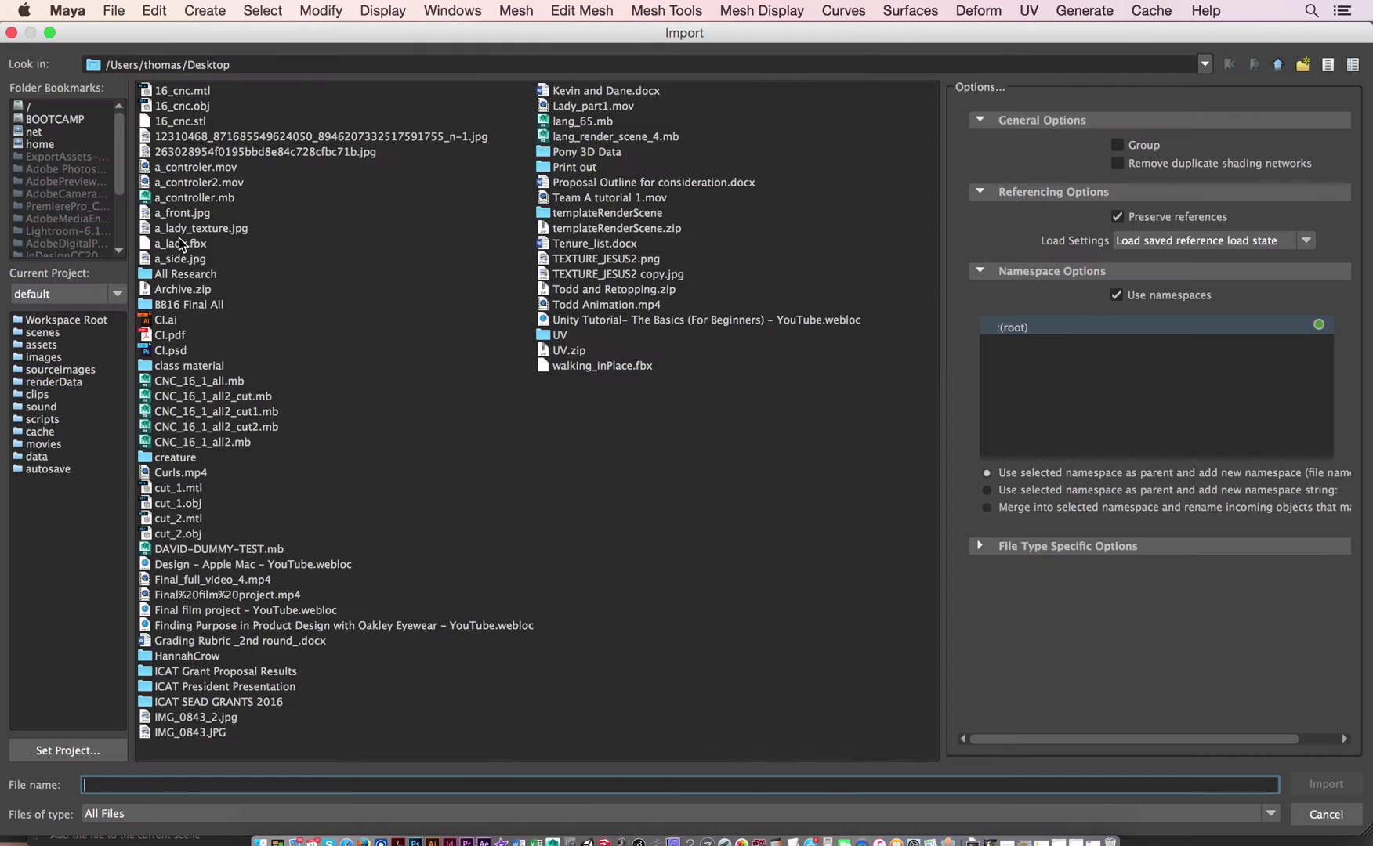
{"action": "left_click", "coordinate": [582, 368]}
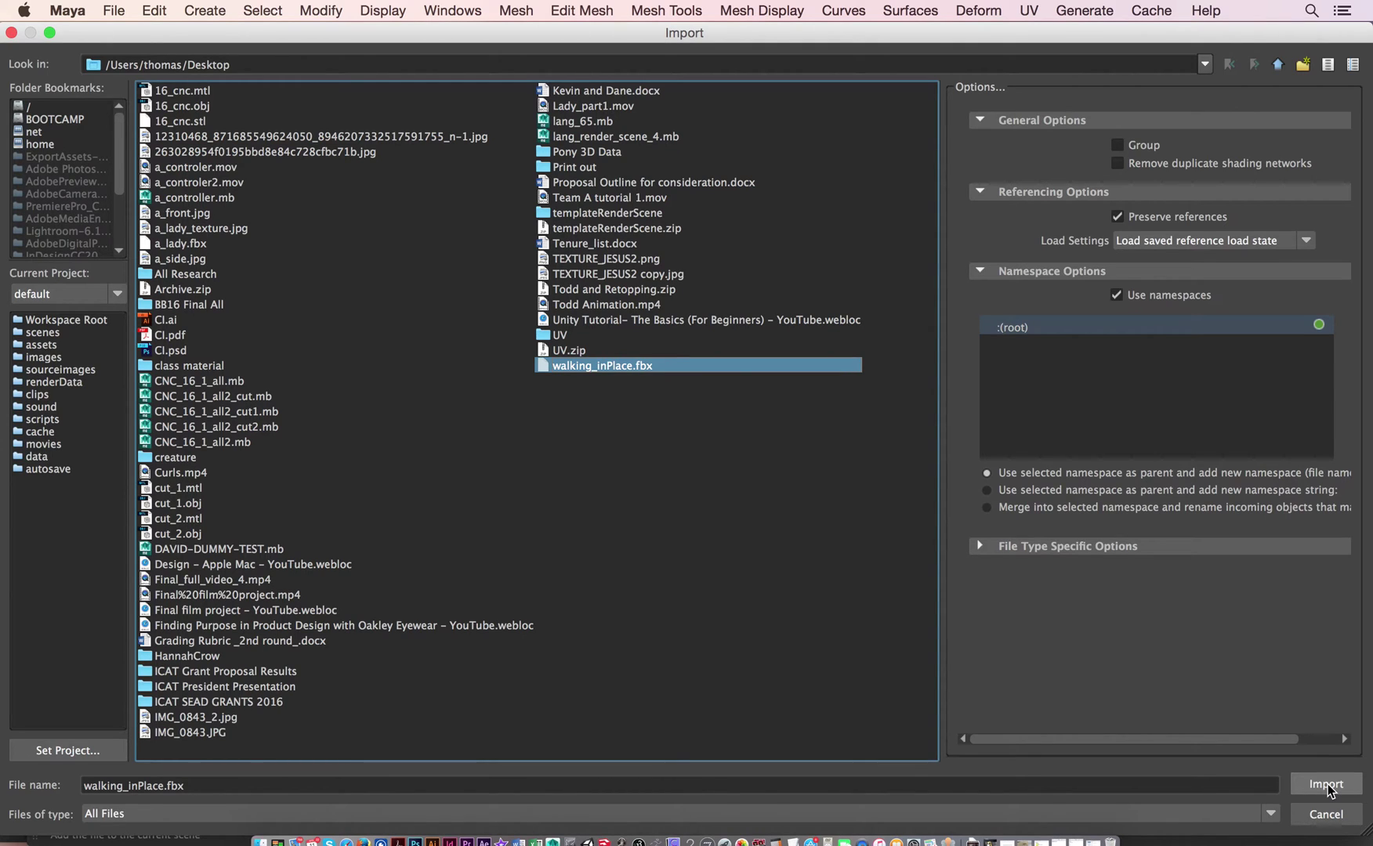
{"action": "left_click", "coordinate": [1329, 788]}
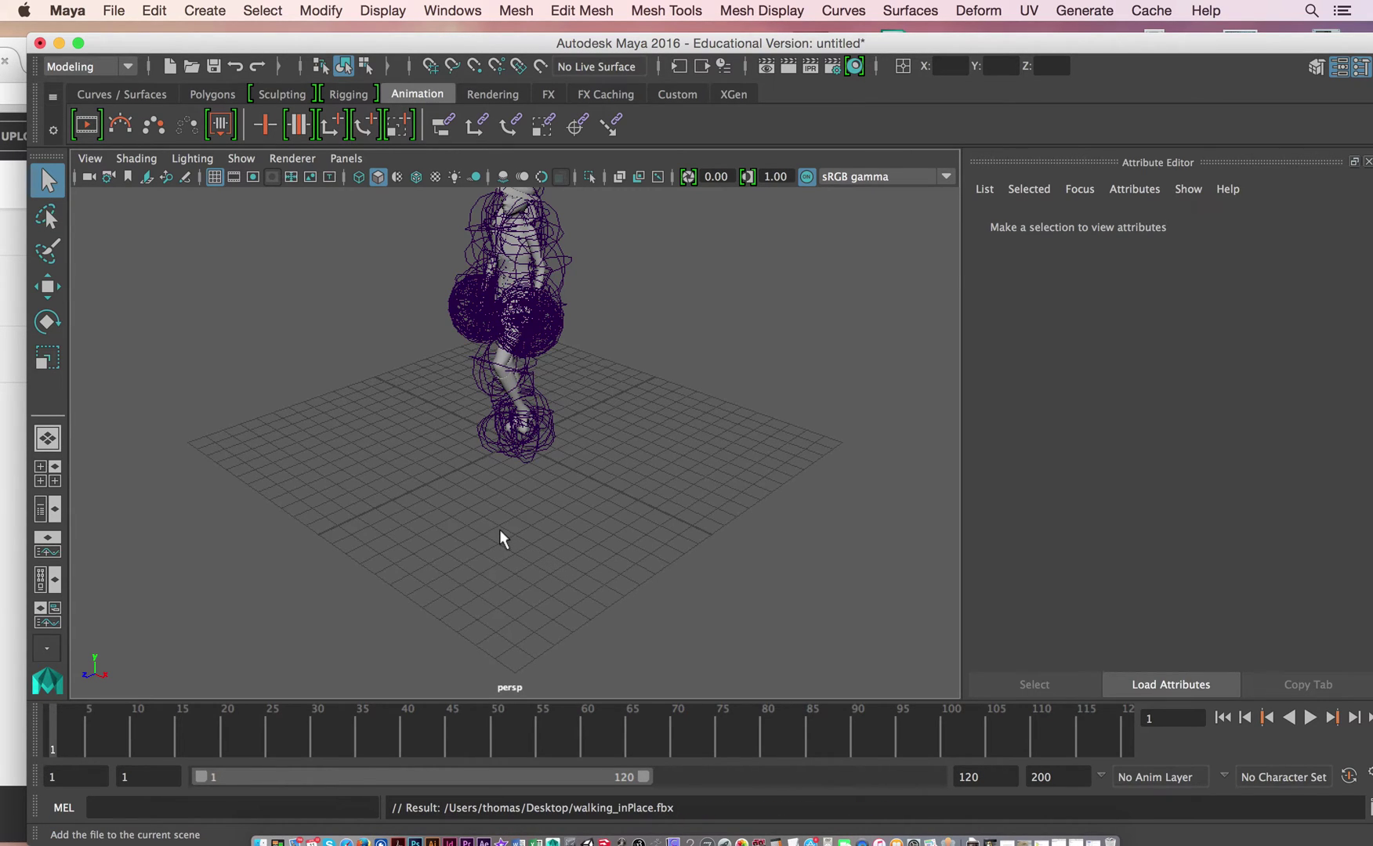
Show the character textured, frame it, then play and scrub the walk cycle to frame 10
{"action": "key", "text": "6"}
{"action": "mouse_move", "coordinate": [448, 505]}
{"action": "left_mouse_down", "text": "alt"}
{"action": "mouse_move", "coordinate": [515, 464]}
{"action": "mouse_move", "coordinate": [430, 475]}
{"action": "left_mouse_up", "text": "alt"}
{"action": "right_click_drag", "start_coordinate": [429, 474], "coordinate": [970, 513], "text": "alt"}
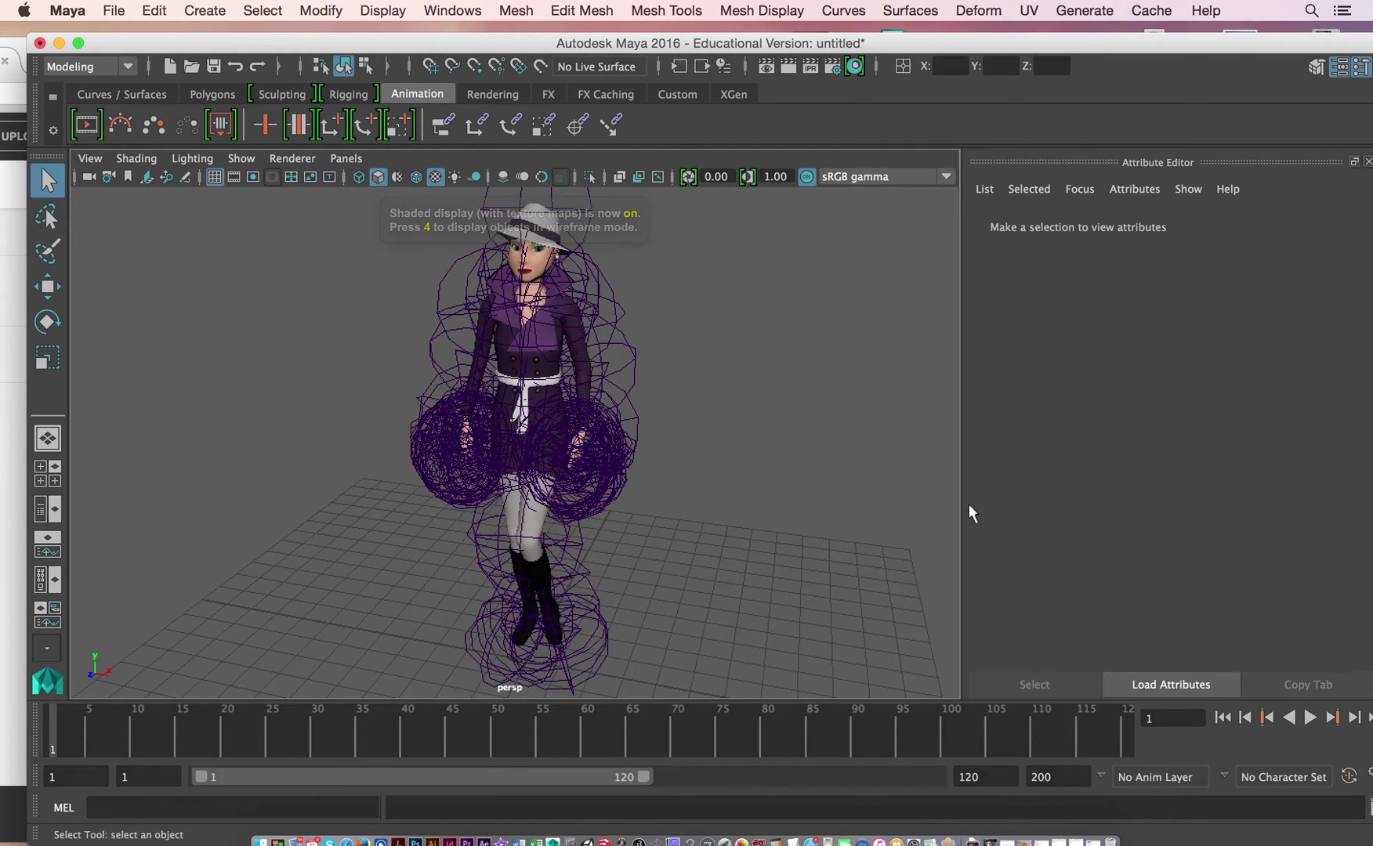
{"action": "left_click", "coordinate": [1309, 717]}
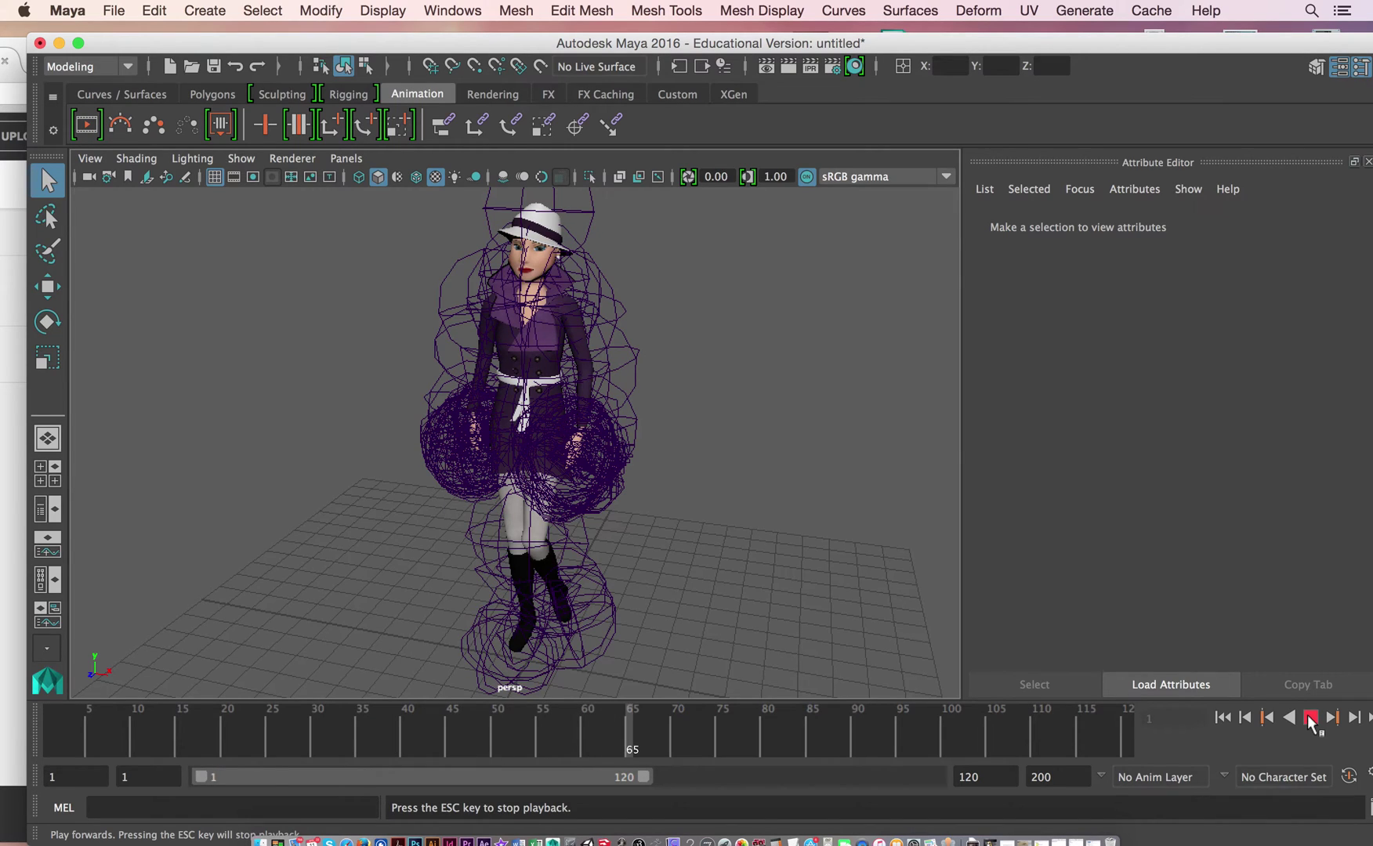
{"action": "left_click", "coordinate": [1309, 718]}
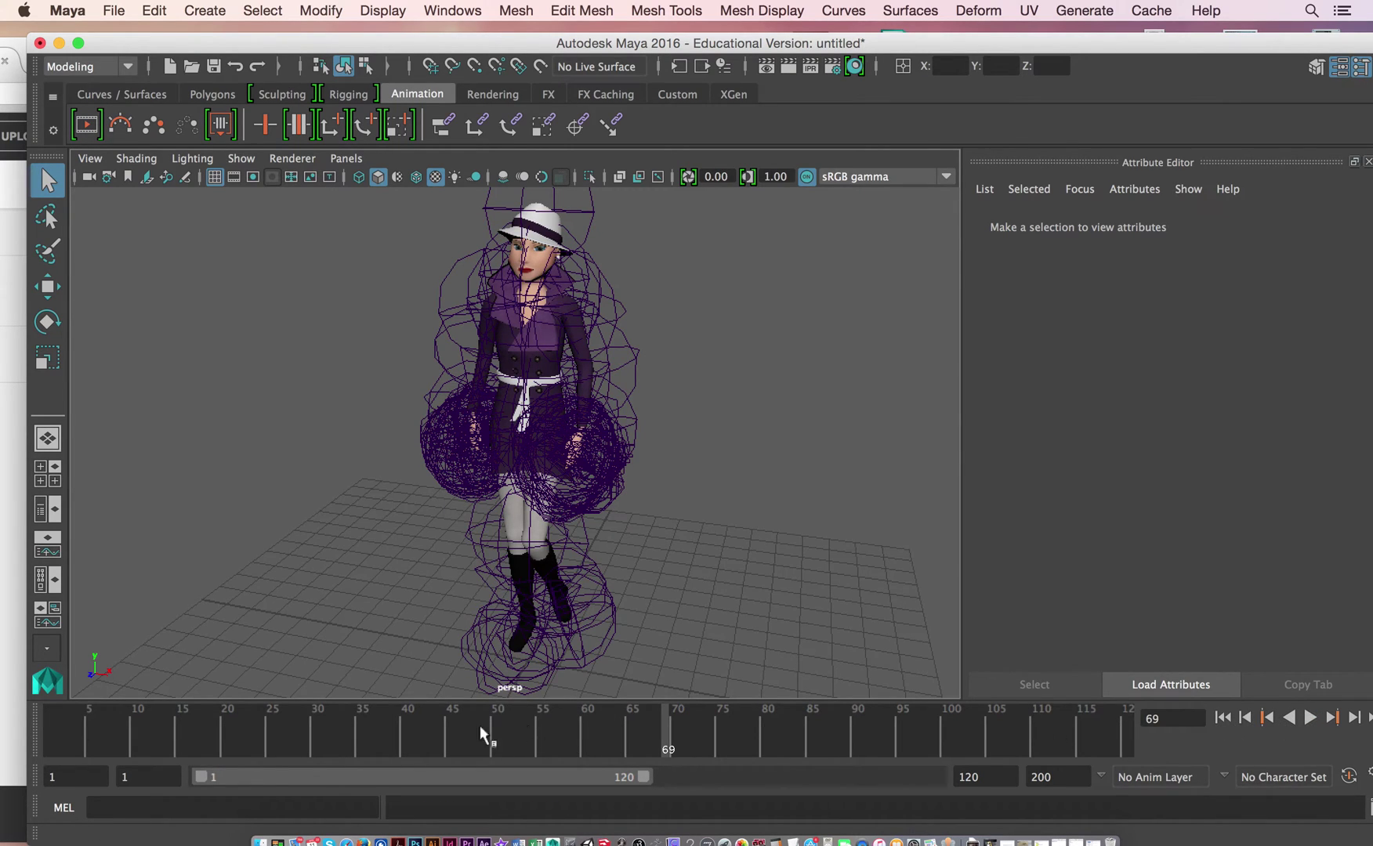
{"action": "mouse_move", "coordinate": [481, 735]}
{"action": "left_mouse_down"}
{"action": "mouse_move", "coordinate": [114, 736]}
{"action": "mouse_move", "coordinate": [223, 737]}
{"action": "mouse_move", "coordinate": [122, 741]}
{"action": "mouse_move", "coordinate": [202, 743]}
{"action": "mouse_move", "coordinate": [134, 737]}
{"action": "left_mouse_up"}
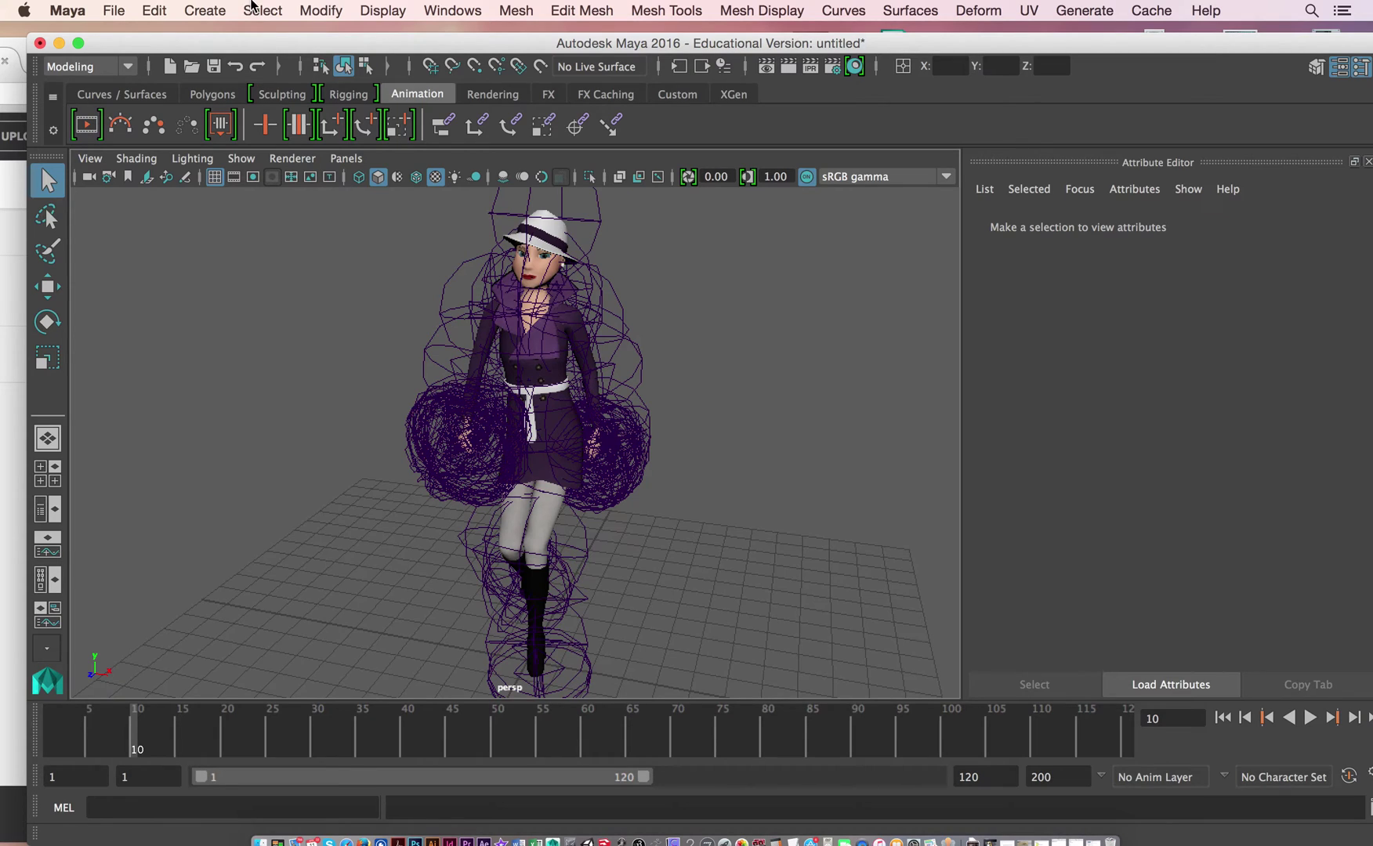
{"action": "left_click_drag", "start_coordinate": [331, 46], "coordinate": [325, 35]}
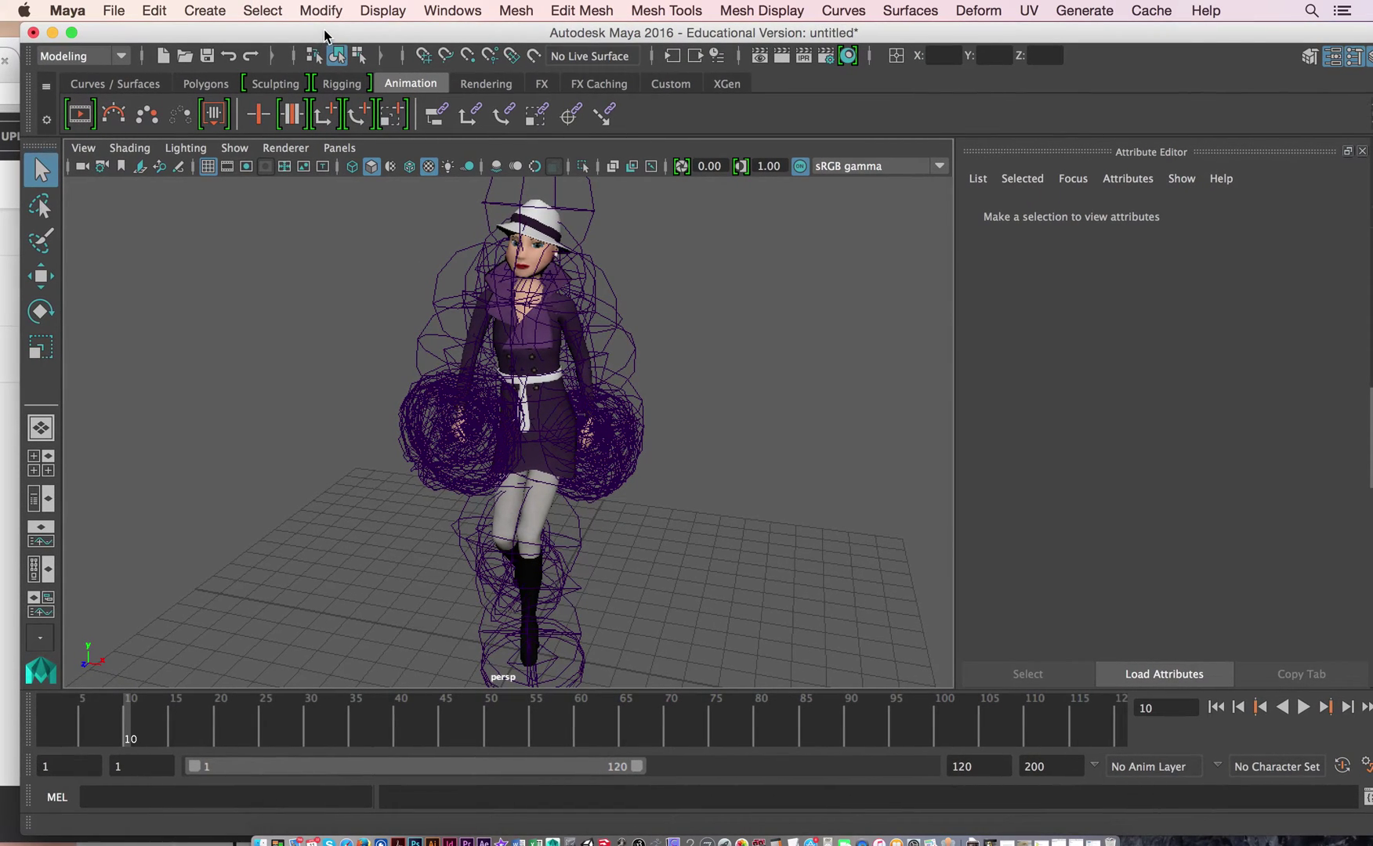
Open Maya Preferences and browse the Settings, Selection and Manipulators categories
{"action": "left_click", "coordinate": [451, 10]}
{"action": "mouse_move", "coordinate": [500, 131]}
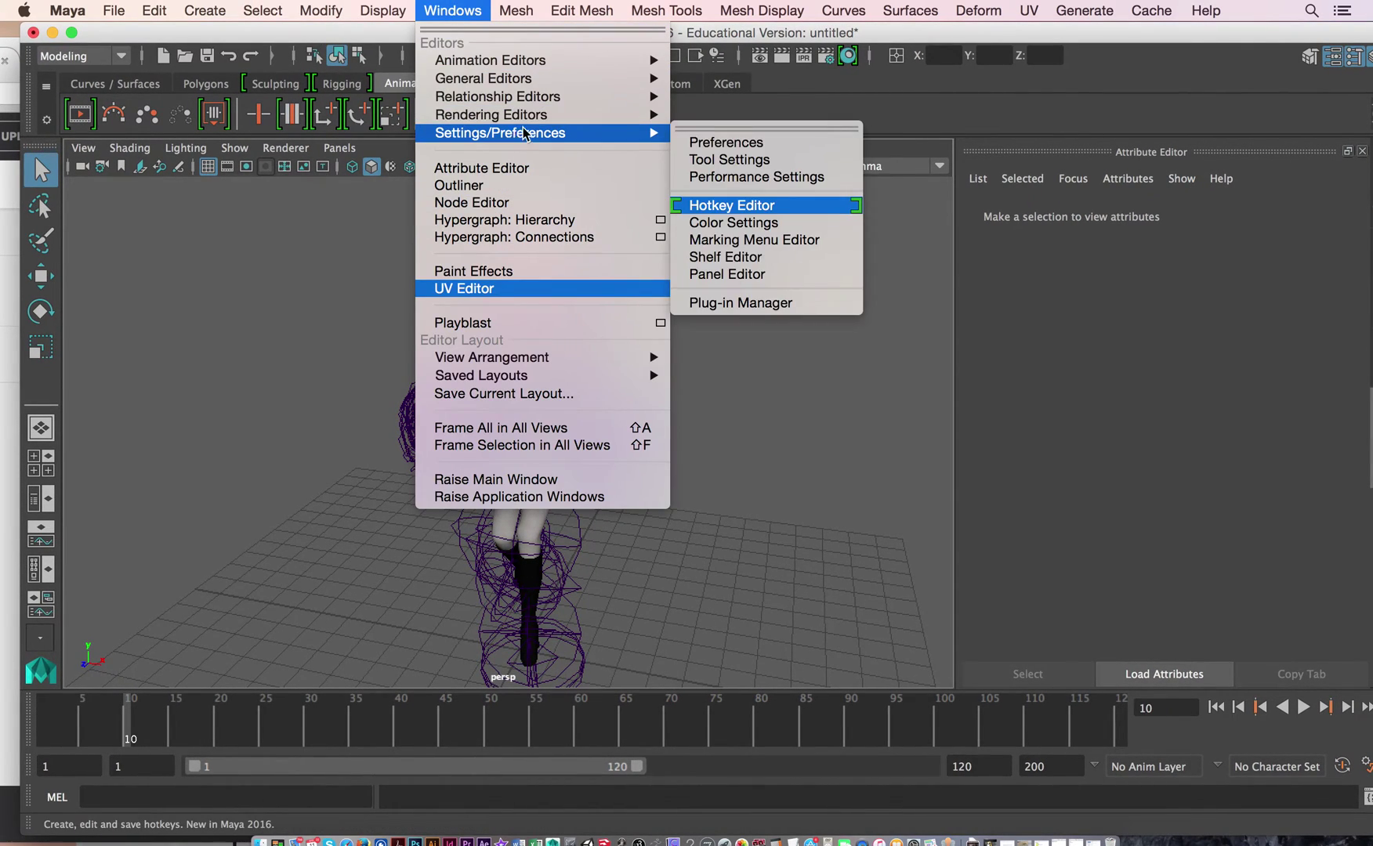
{"action": "left_click", "coordinate": [713, 142]}
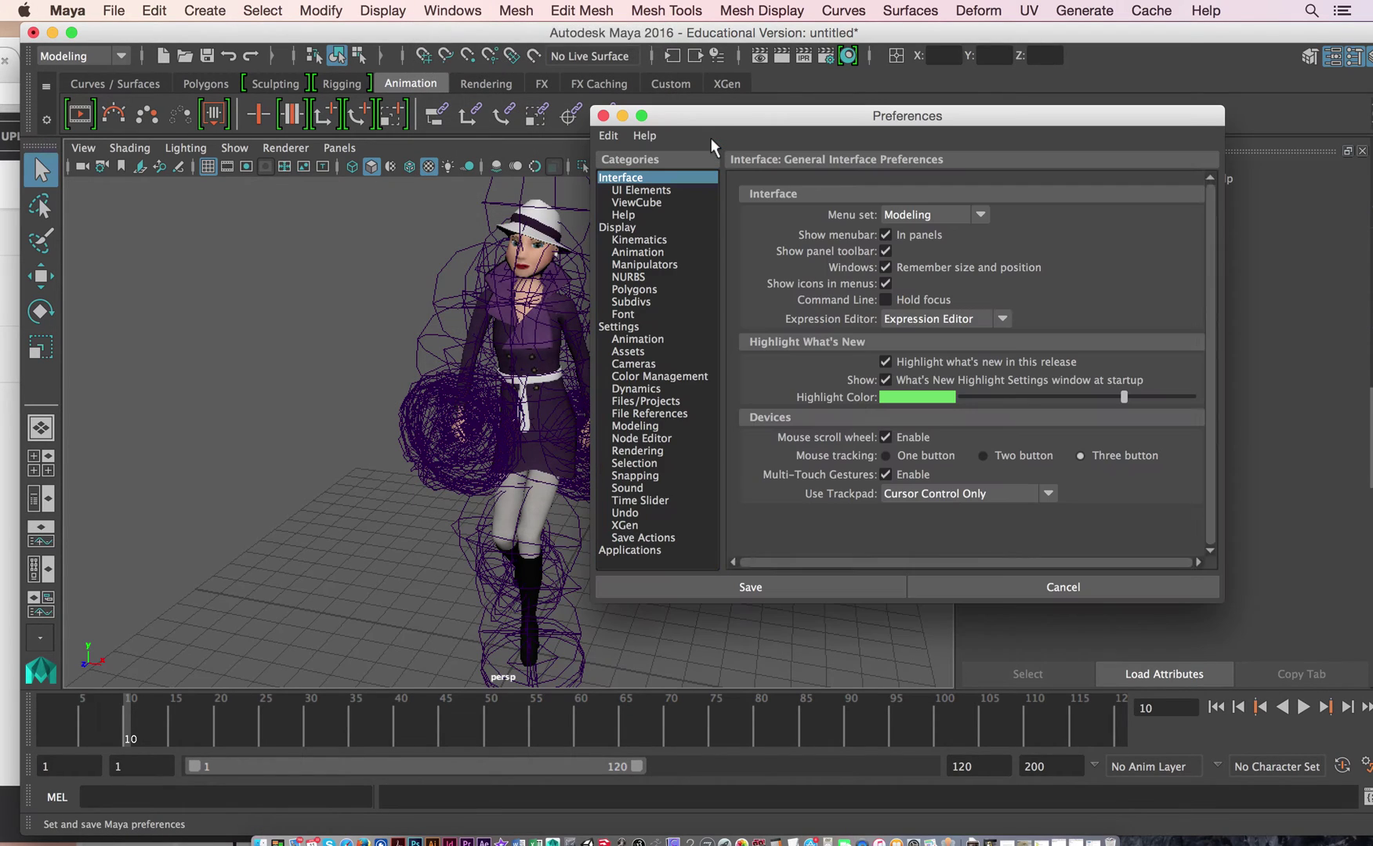
{"action": "left_click", "coordinate": [619, 326]}
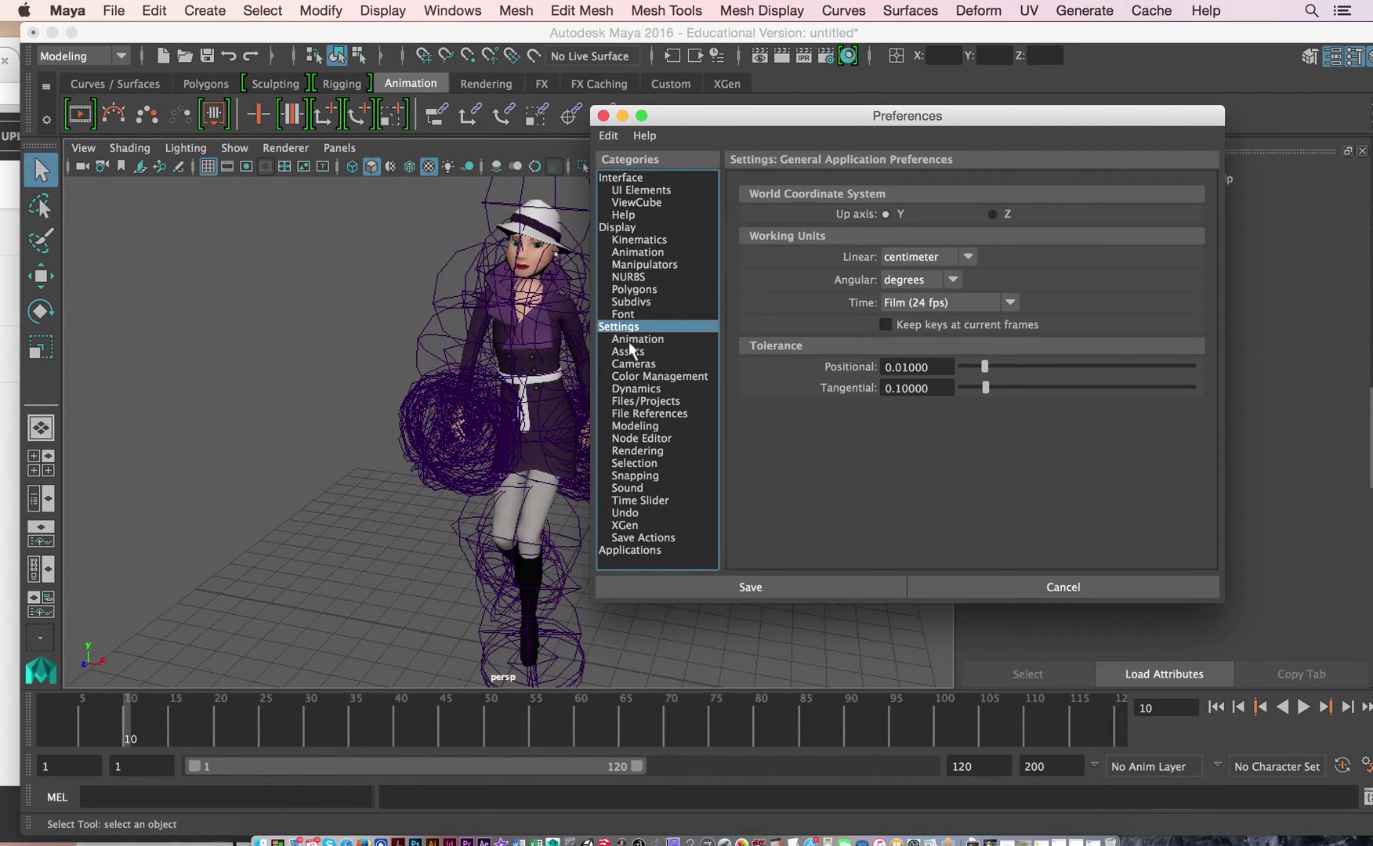
{"action": "left_click", "coordinate": [663, 463]}
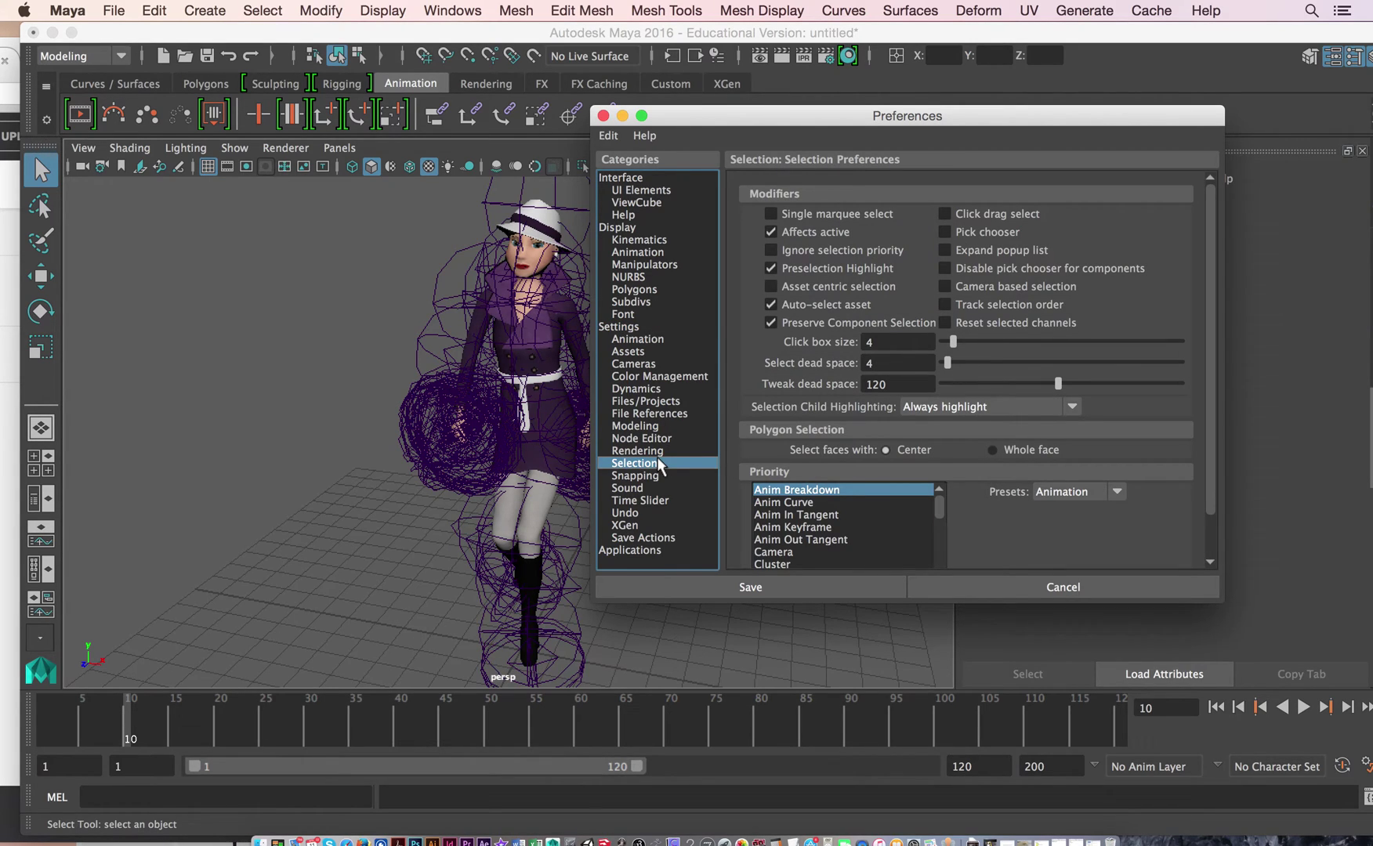
{"action": "left_click", "coordinate": [656, 266]}
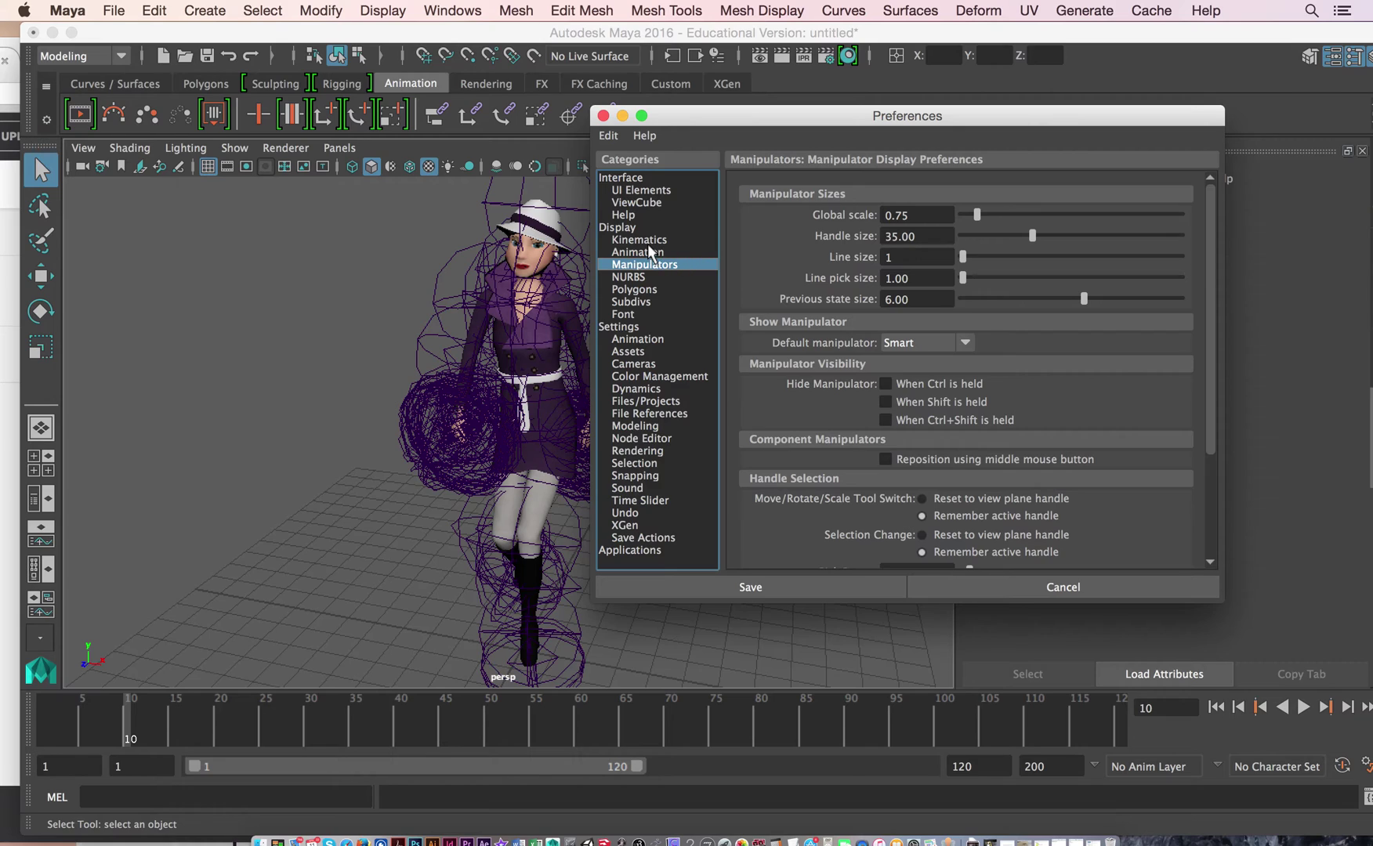
{"action": "left_click", "coordinate": [475, 13]}
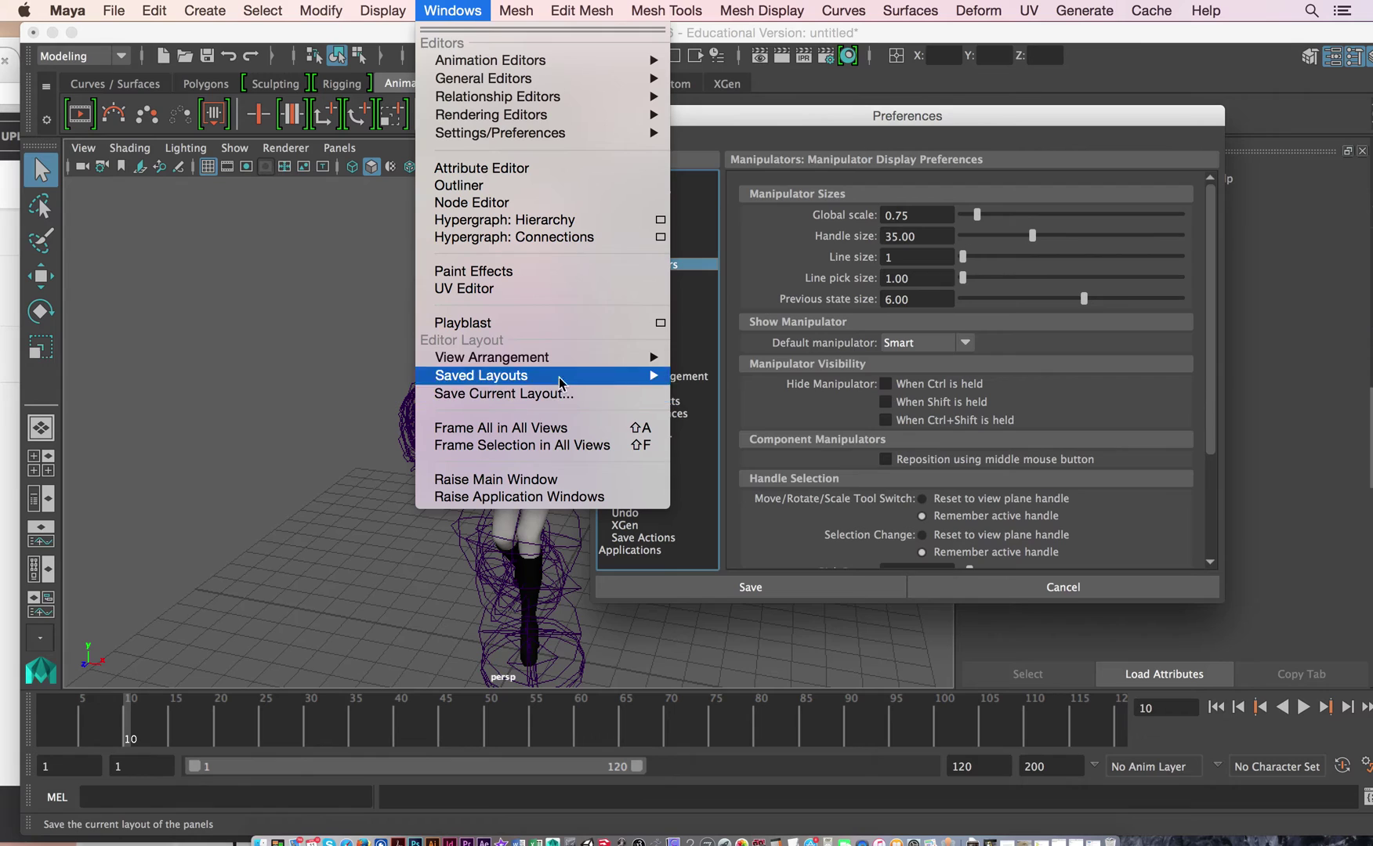
{"action": "mouse_move", "coordinate": [492, 357]}
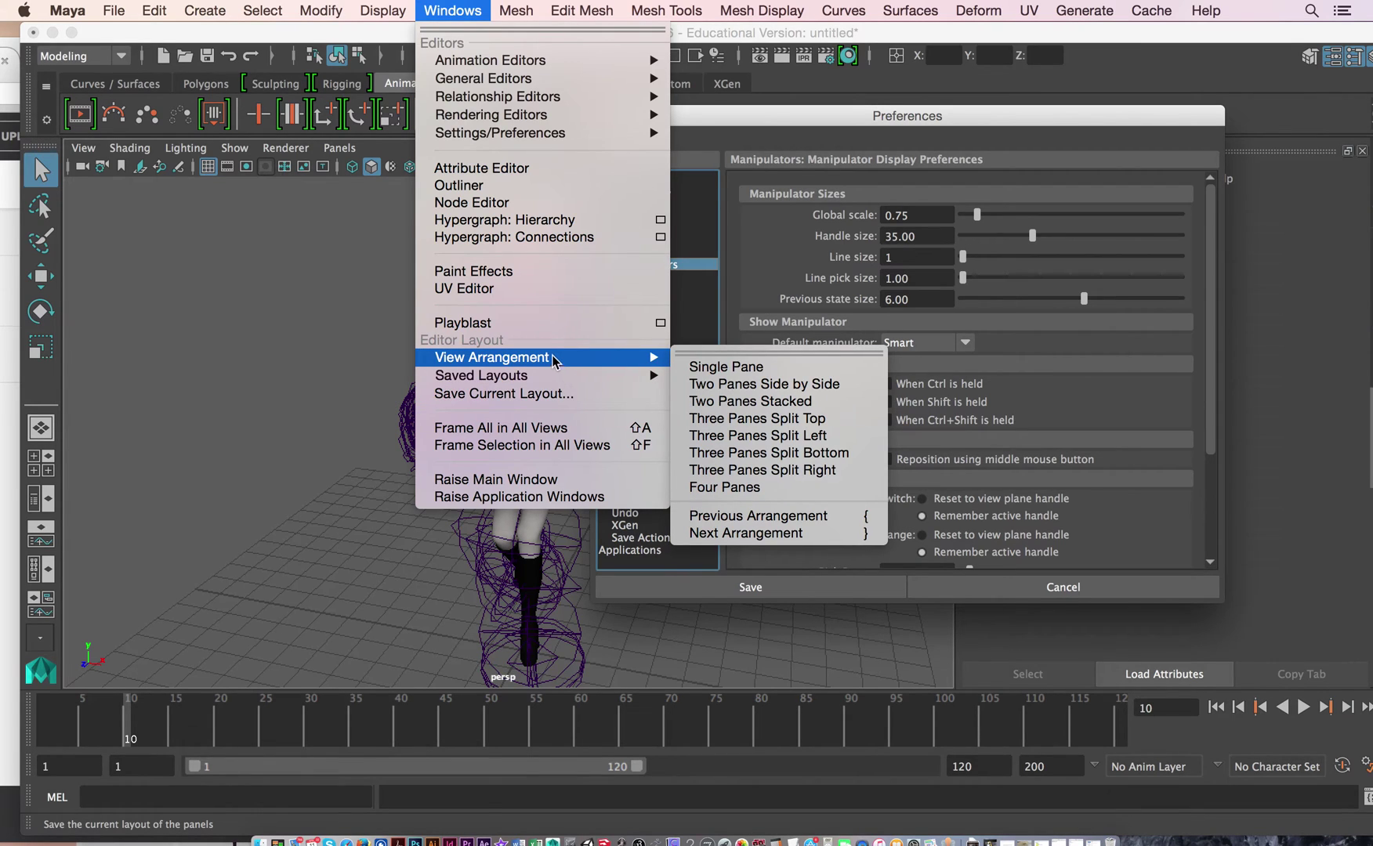
{"action": "left_click", "coordinate": [718, 316]}
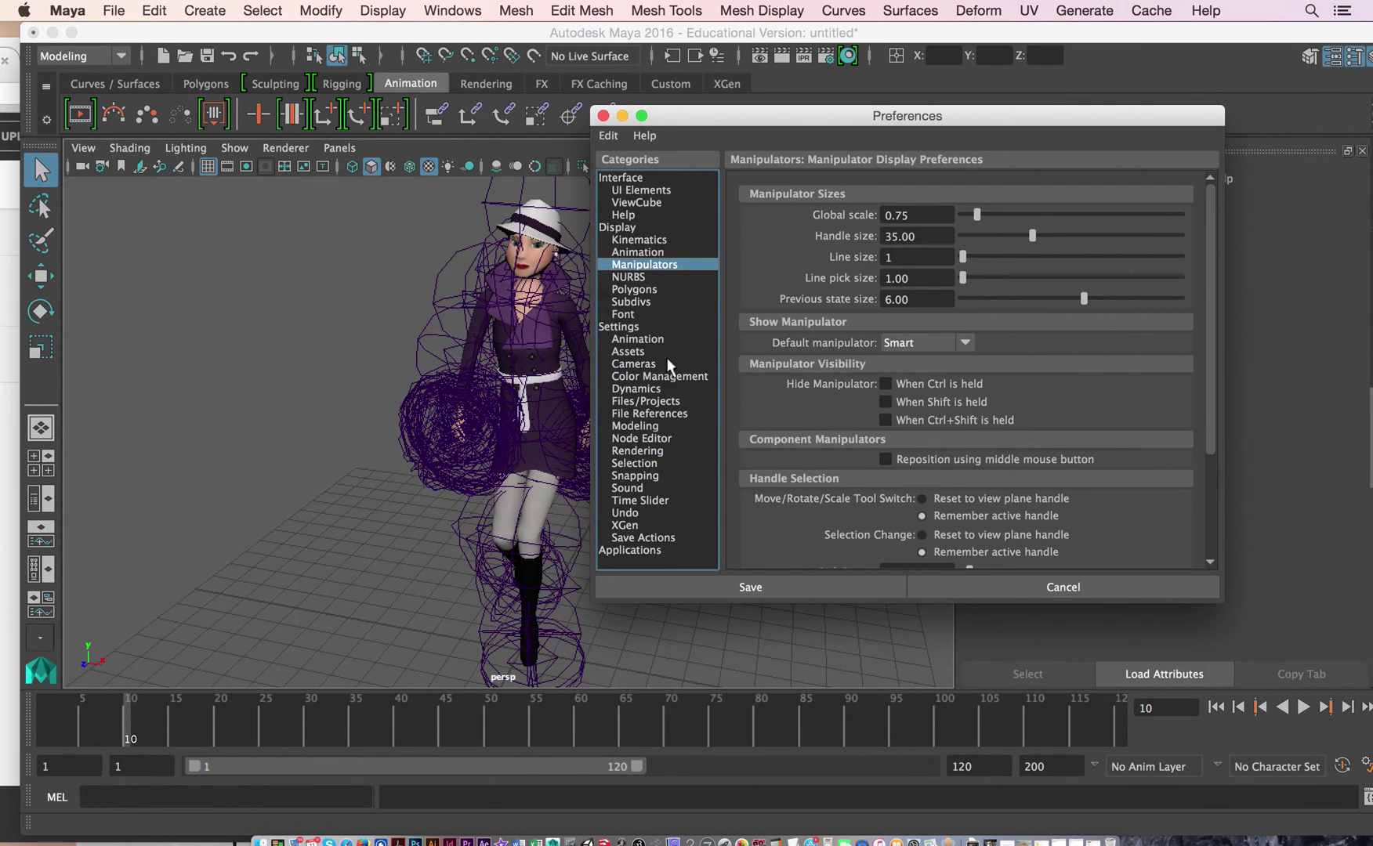
Lower the manipulator handle size from 35 to about 32.76
{"action": "left_click", "coordinate": [671, 315]}
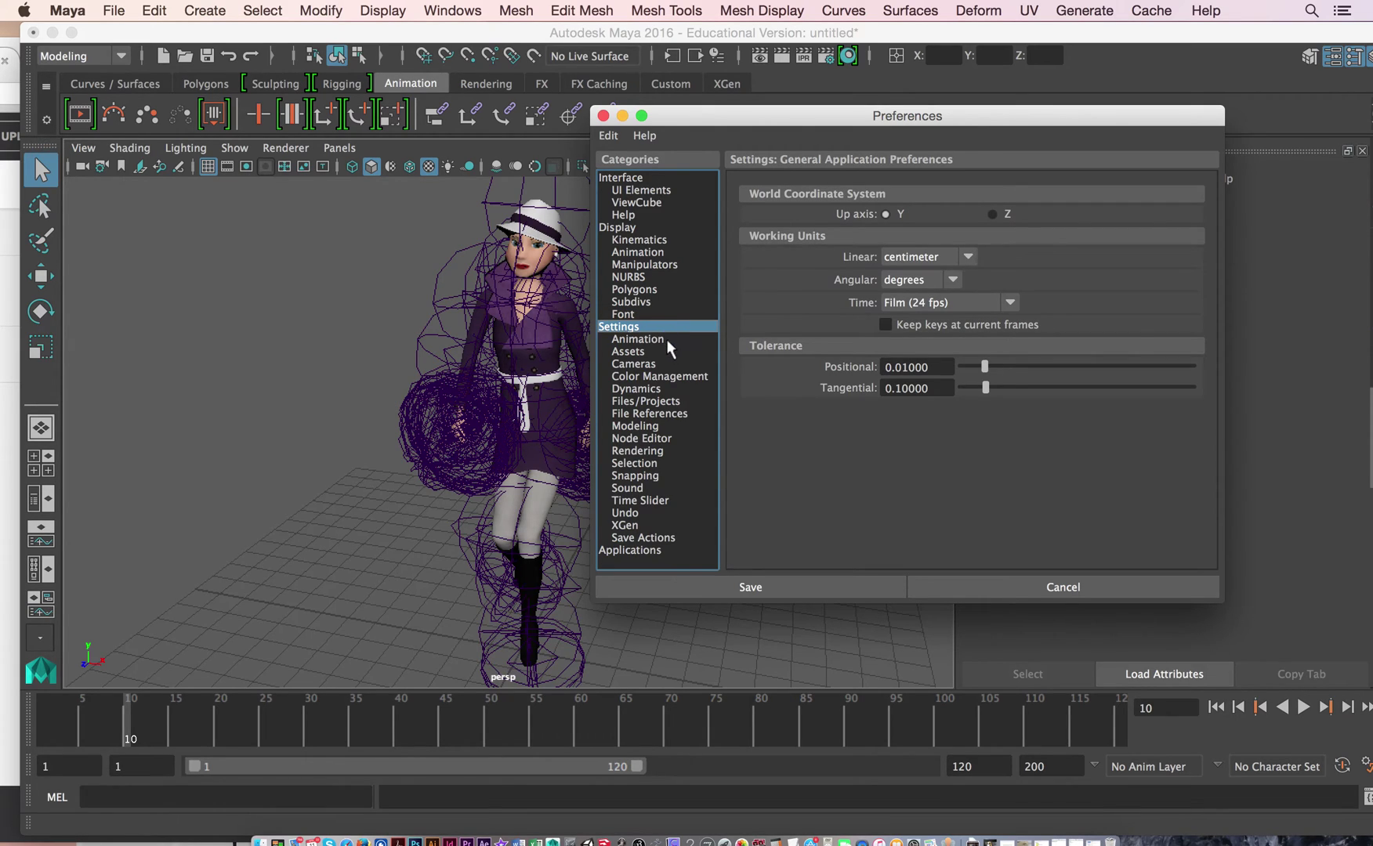
{"action": "left_click", "coordinate": [658, 463]}
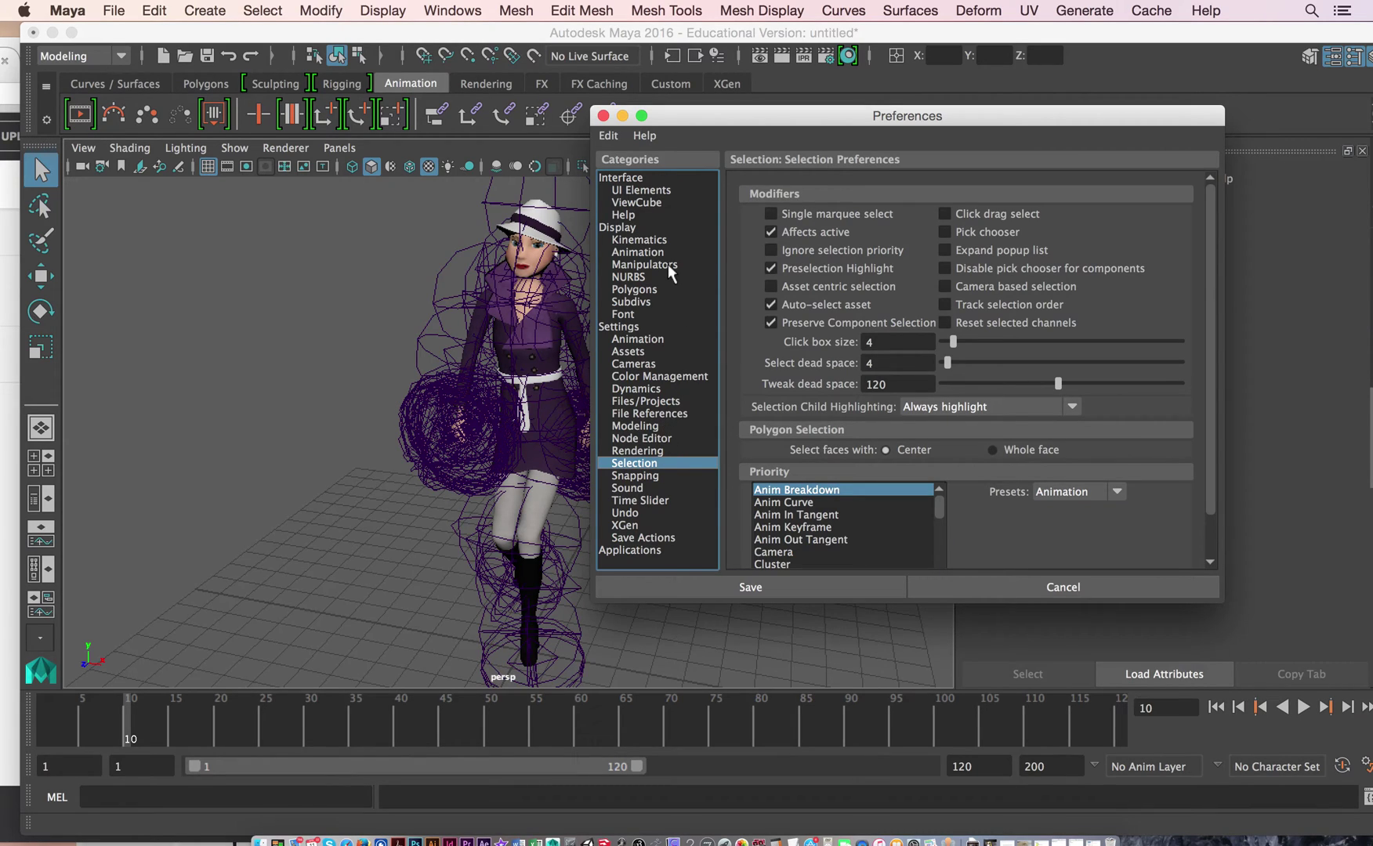
{"action": "left_click", "coordinate": [644, 265]}
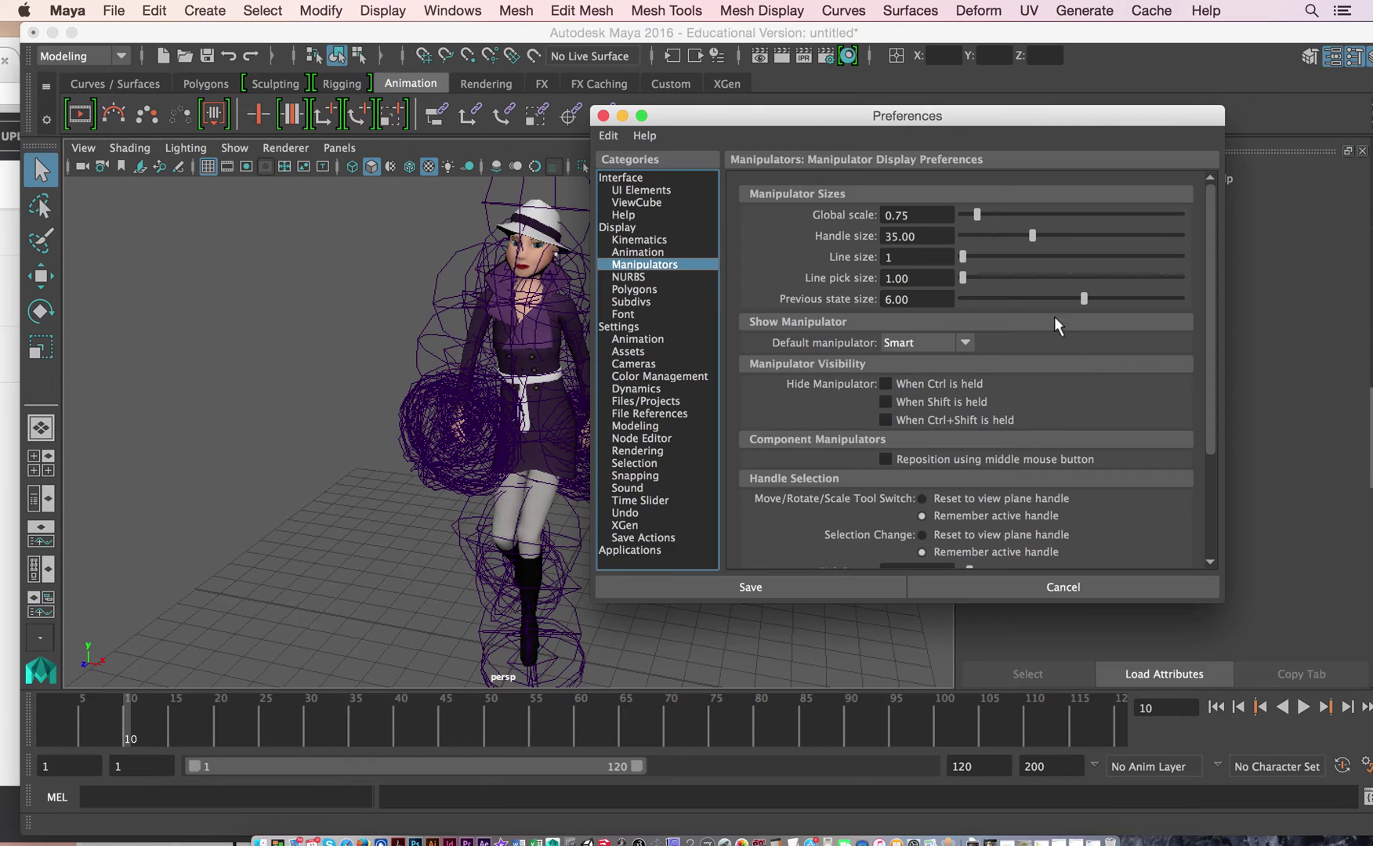
{"action": "left_click_drag", "start_coordinate": [1032, 236], "coordinate": [1027, 236]}
{"action": "scroll", "coordinate": [1088, 325], "scroll_direction": "down", "scroll_amount": 5}
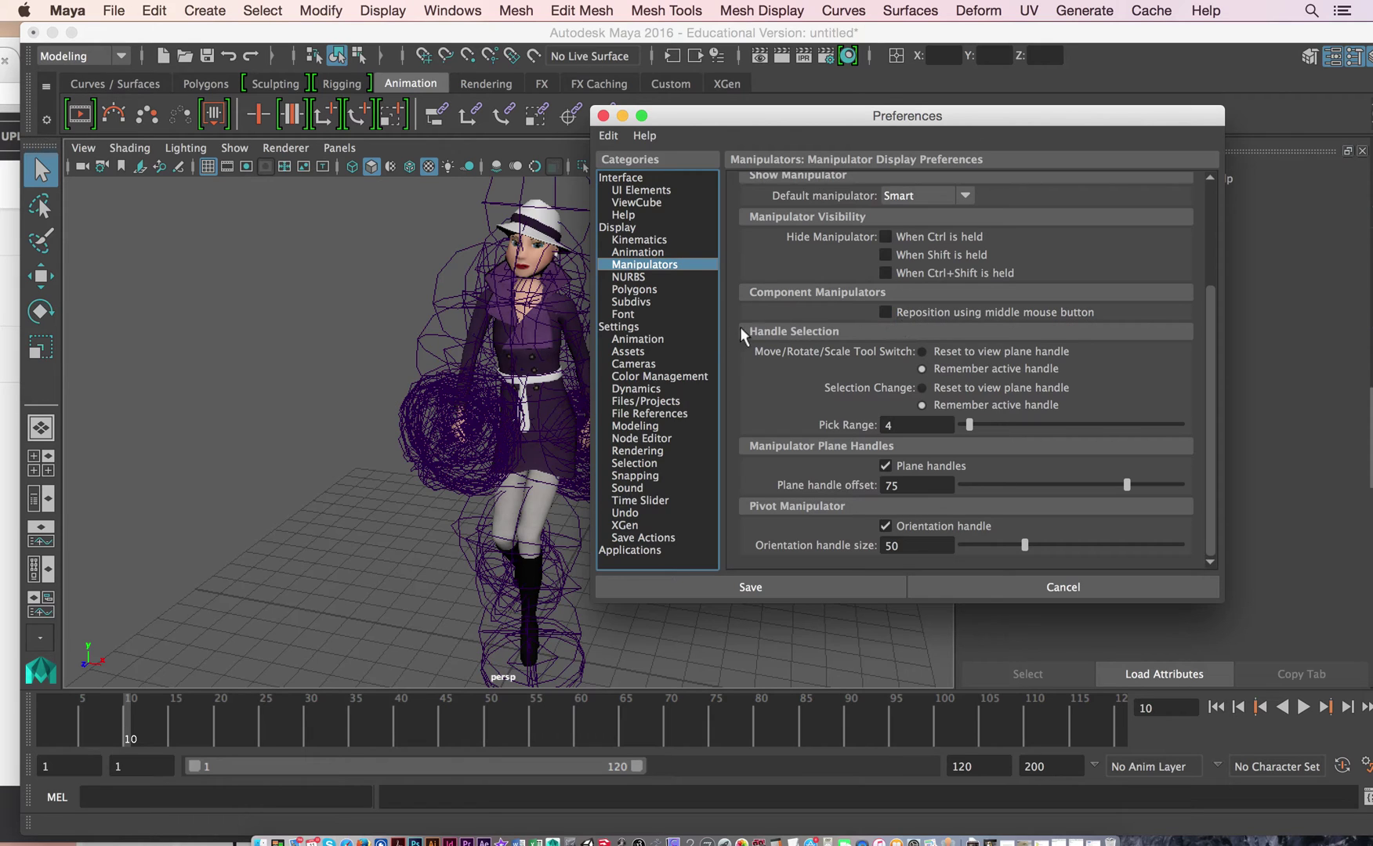
{"action": "left_click_drag", "start_coordinate": [692, 116], "coordinate": [882, 149]}
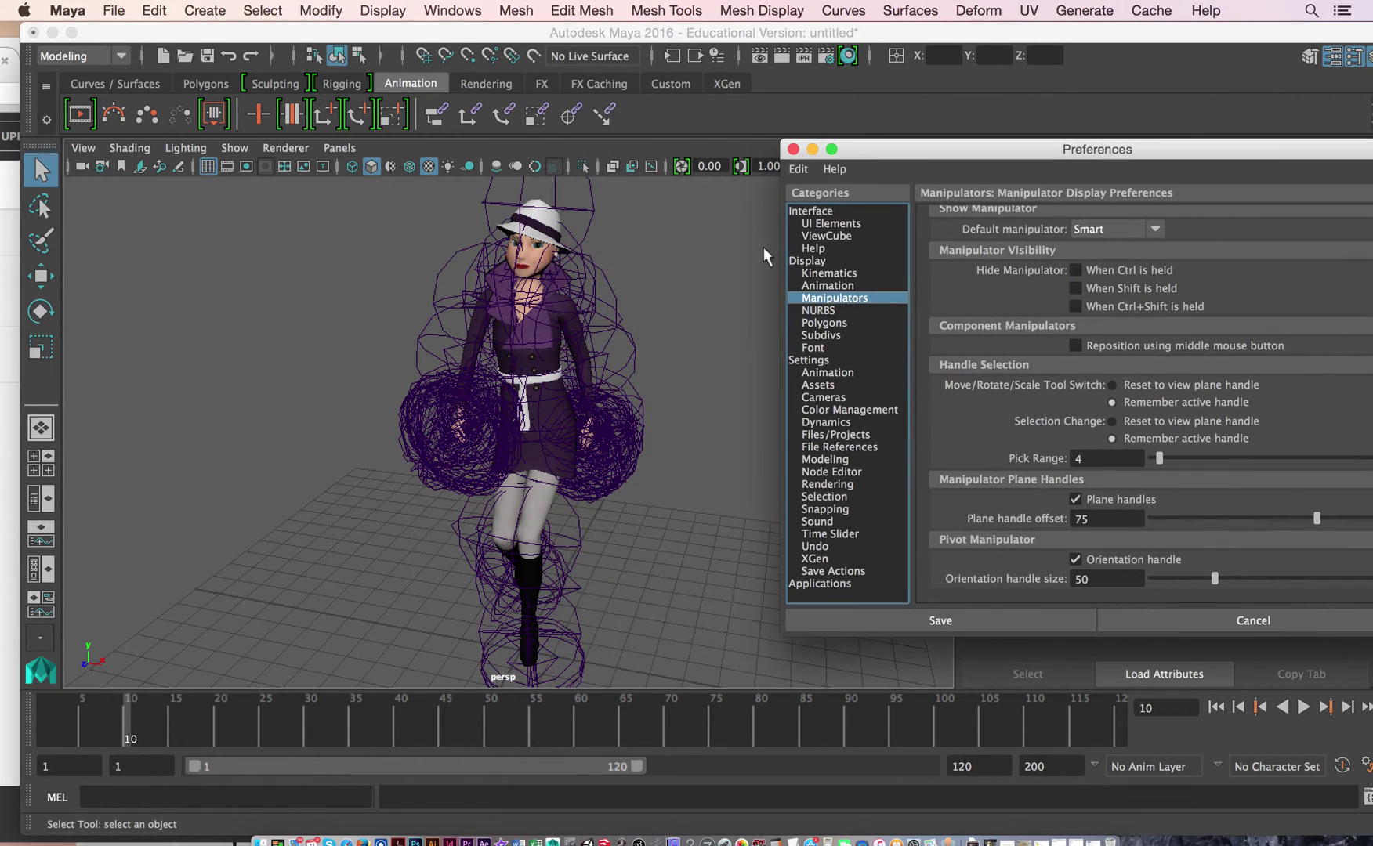
Select and deselect the right pom-pom control, orbit to the character's side, and switch to Unity
{"action": "left_click", "coordinate": [655, 354]}
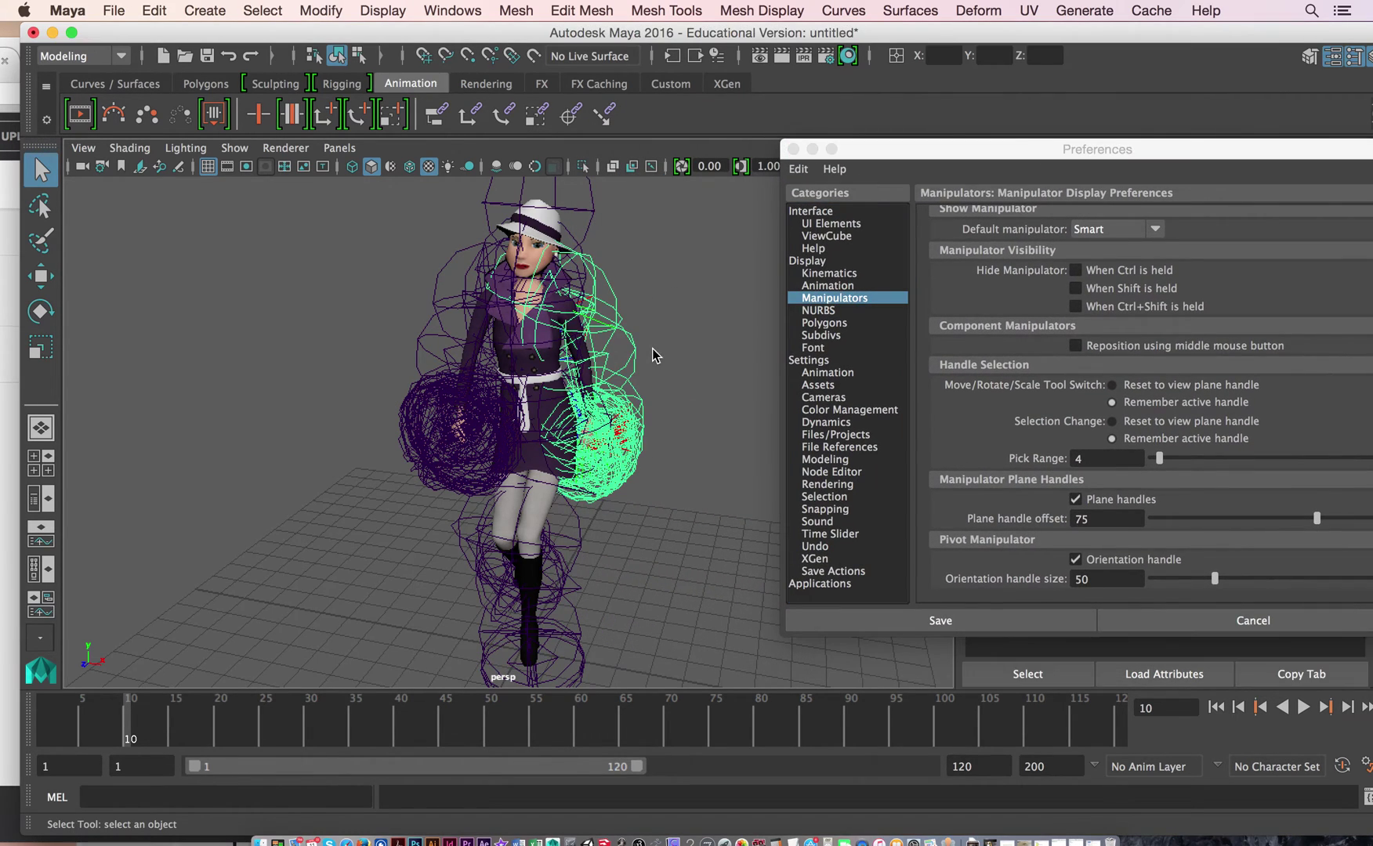
{"action": "left_click", "coordinate": [680, 510]}
{"action": "left_click_drag", "start_coordinate": [681, 517], "coordinate": [590, 505], "text": "alt"}
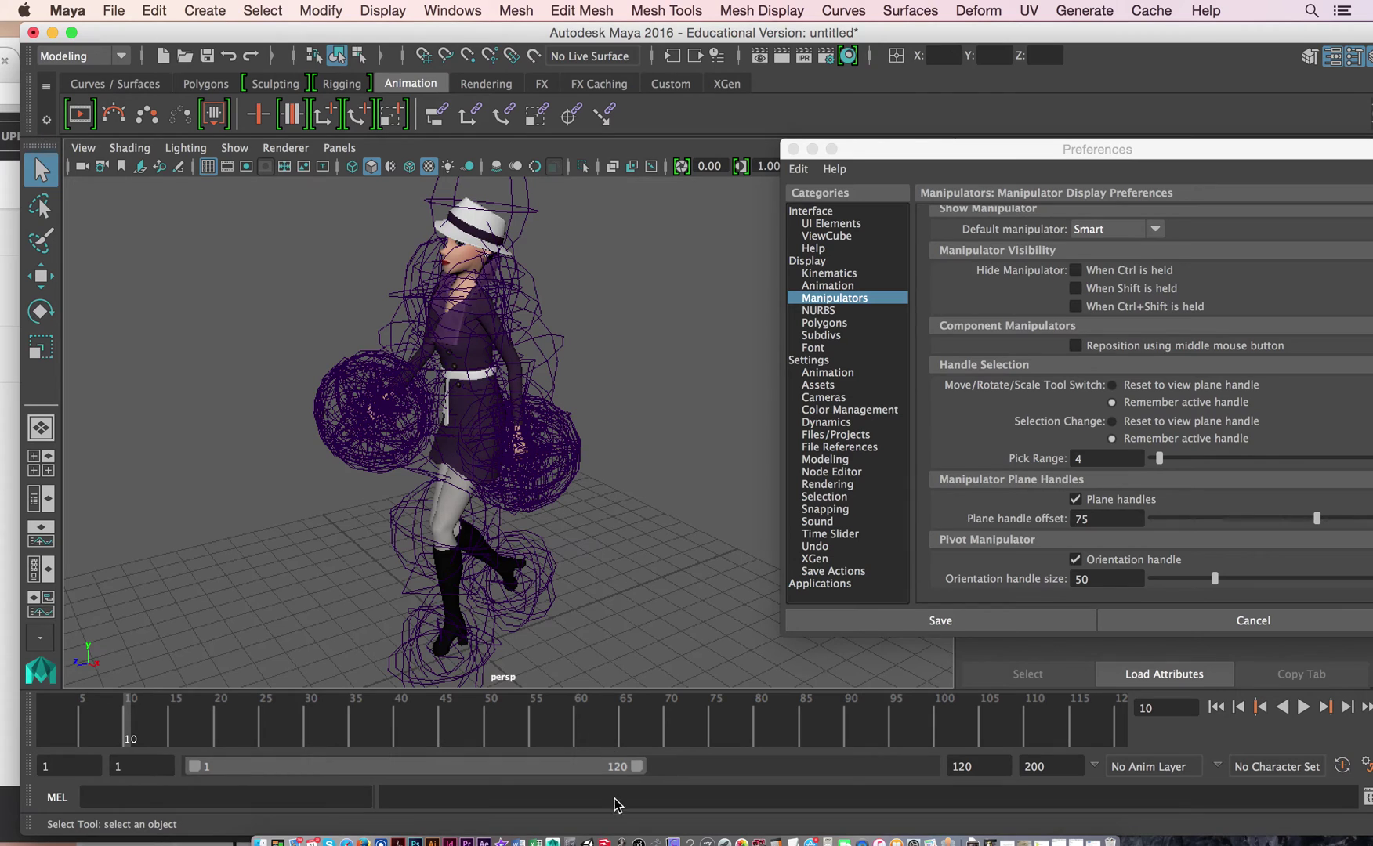
{"action": "left_click", "coordinate": [586, 840]}
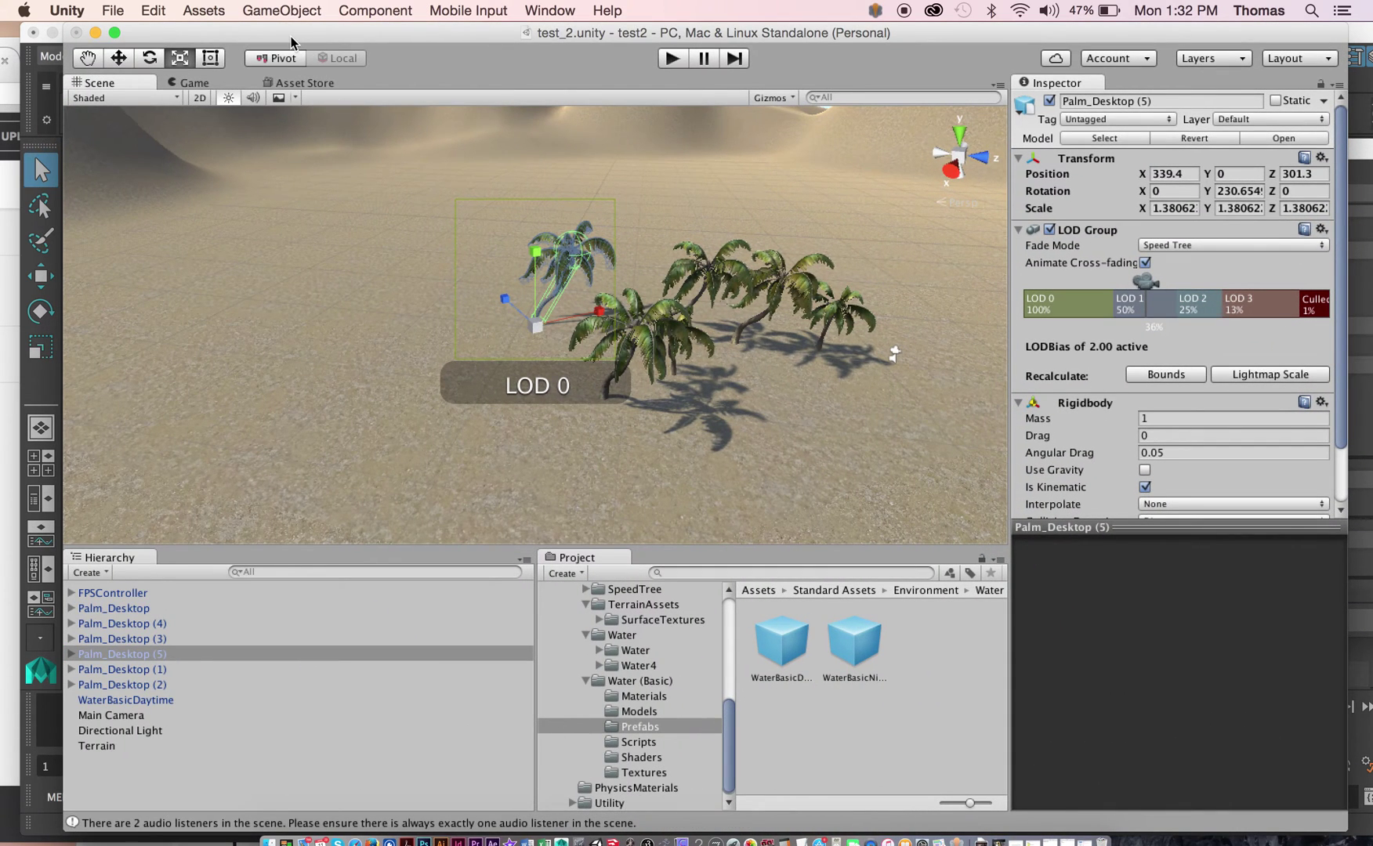
Import walking_inPlace.fbx from the Desktop into the Unity project as a new asset
{"action": "left_click_drag", "start_coordinate": [282, 32], "coordinate": [224, 17]}
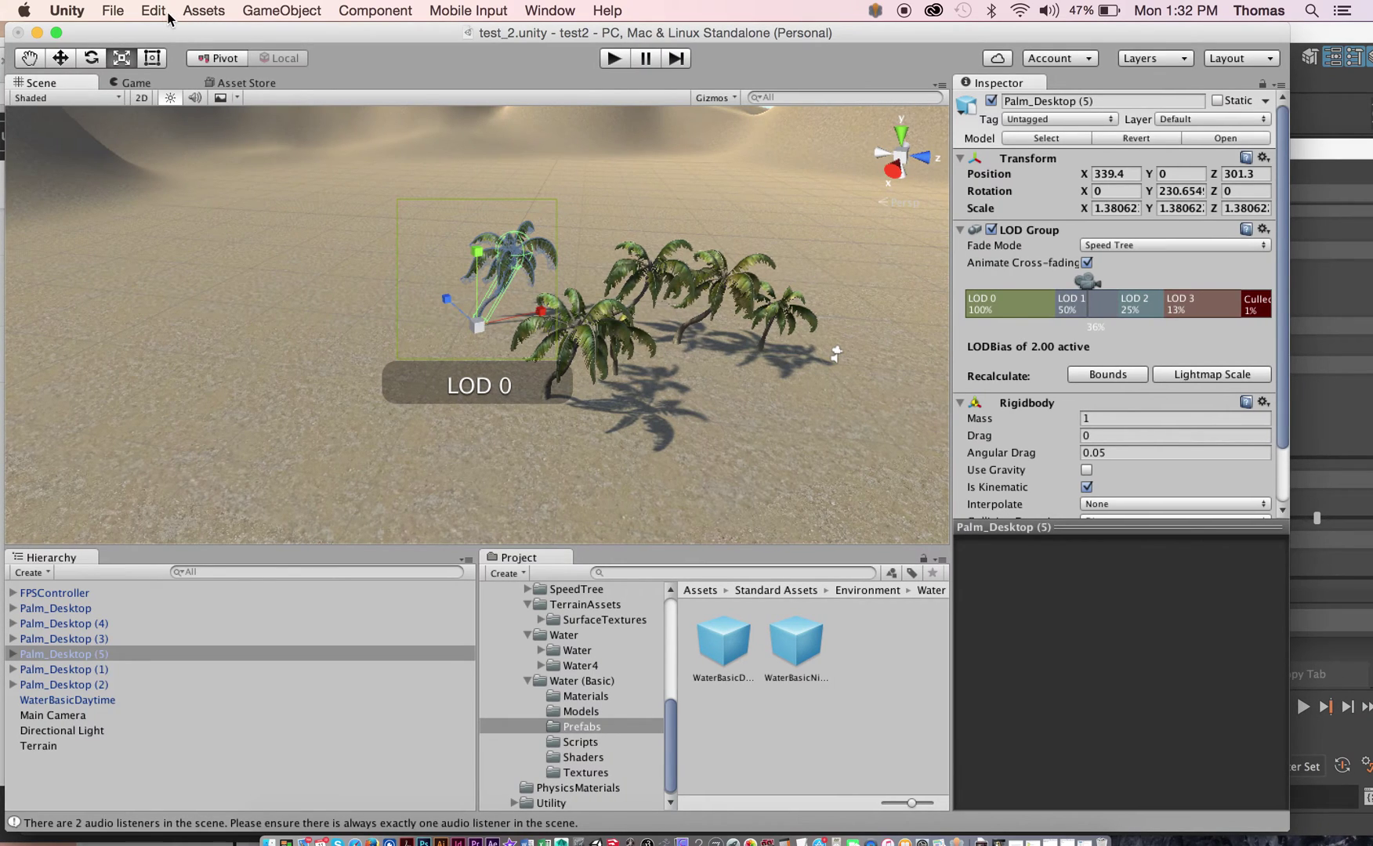
{"action": "left_click", "coordinate": [110, 11]}
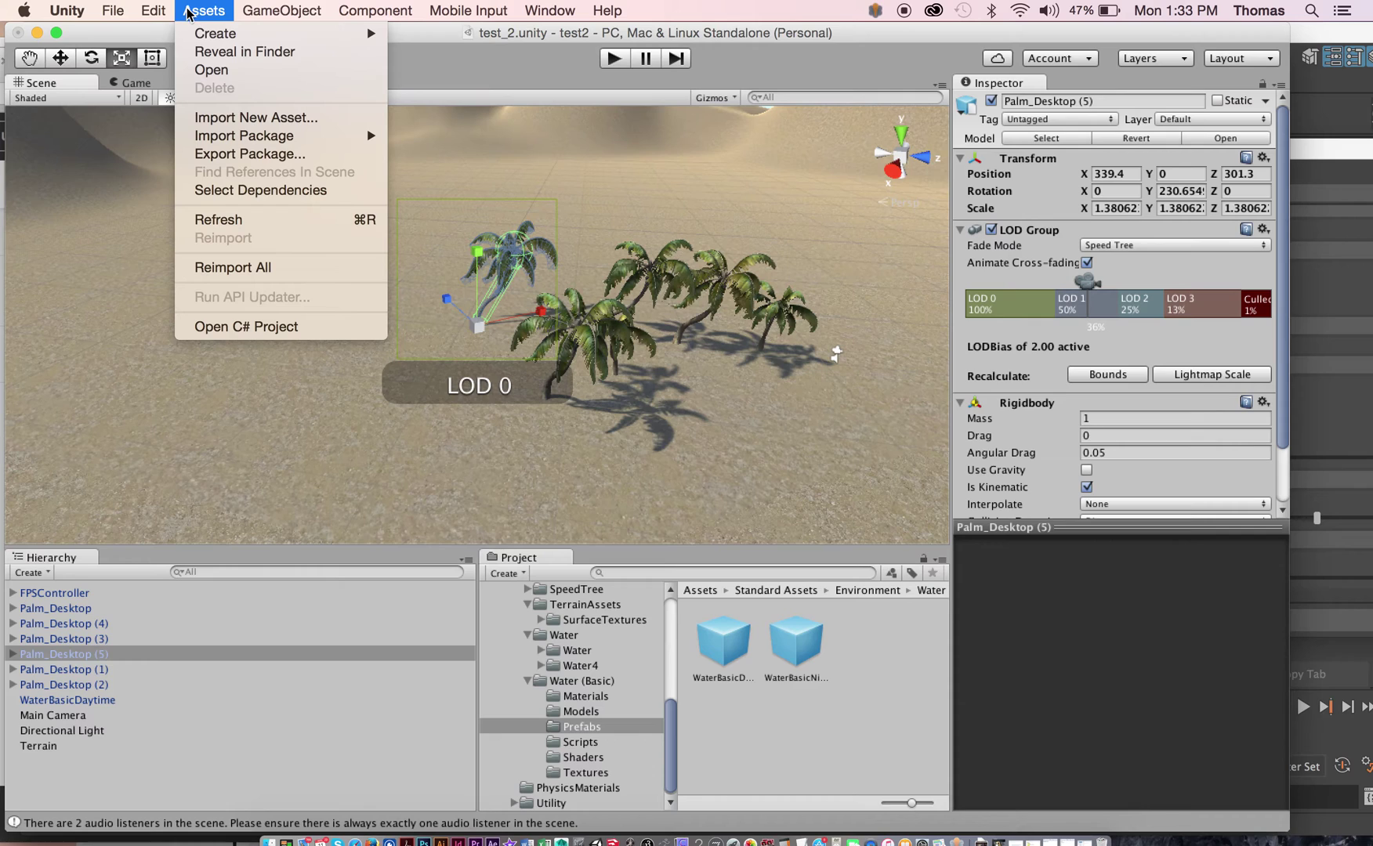
{"action": "left_click", "coordinate": [231, 120]}
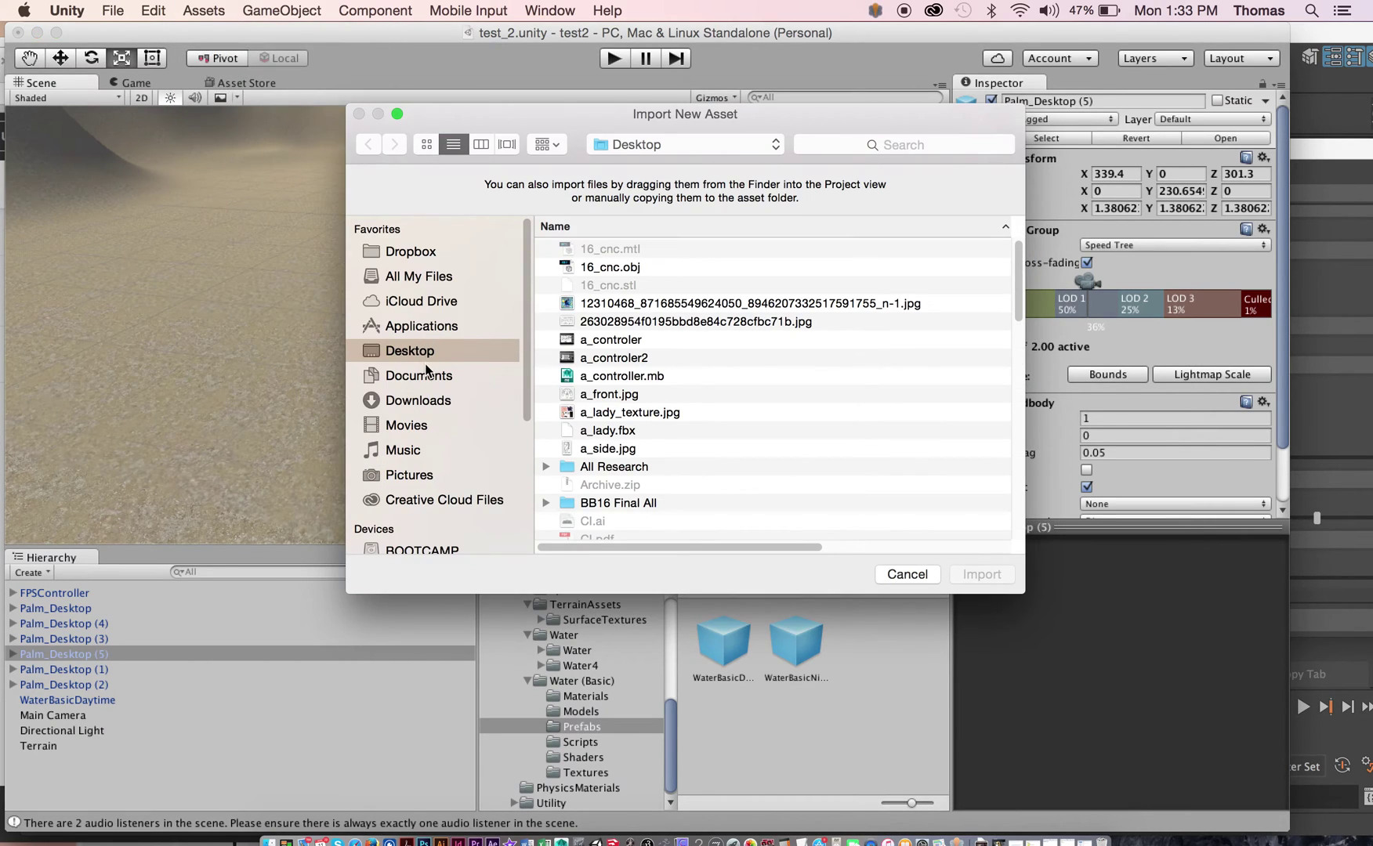
{"action": "scroll", "coordinate": [799, 450], "scroll_direction": "down", "scroll_amount": 10}
{"action": "scroll", "coordinate": [795, 427], "scroll_direction": "down", "scroll_amount": 5}
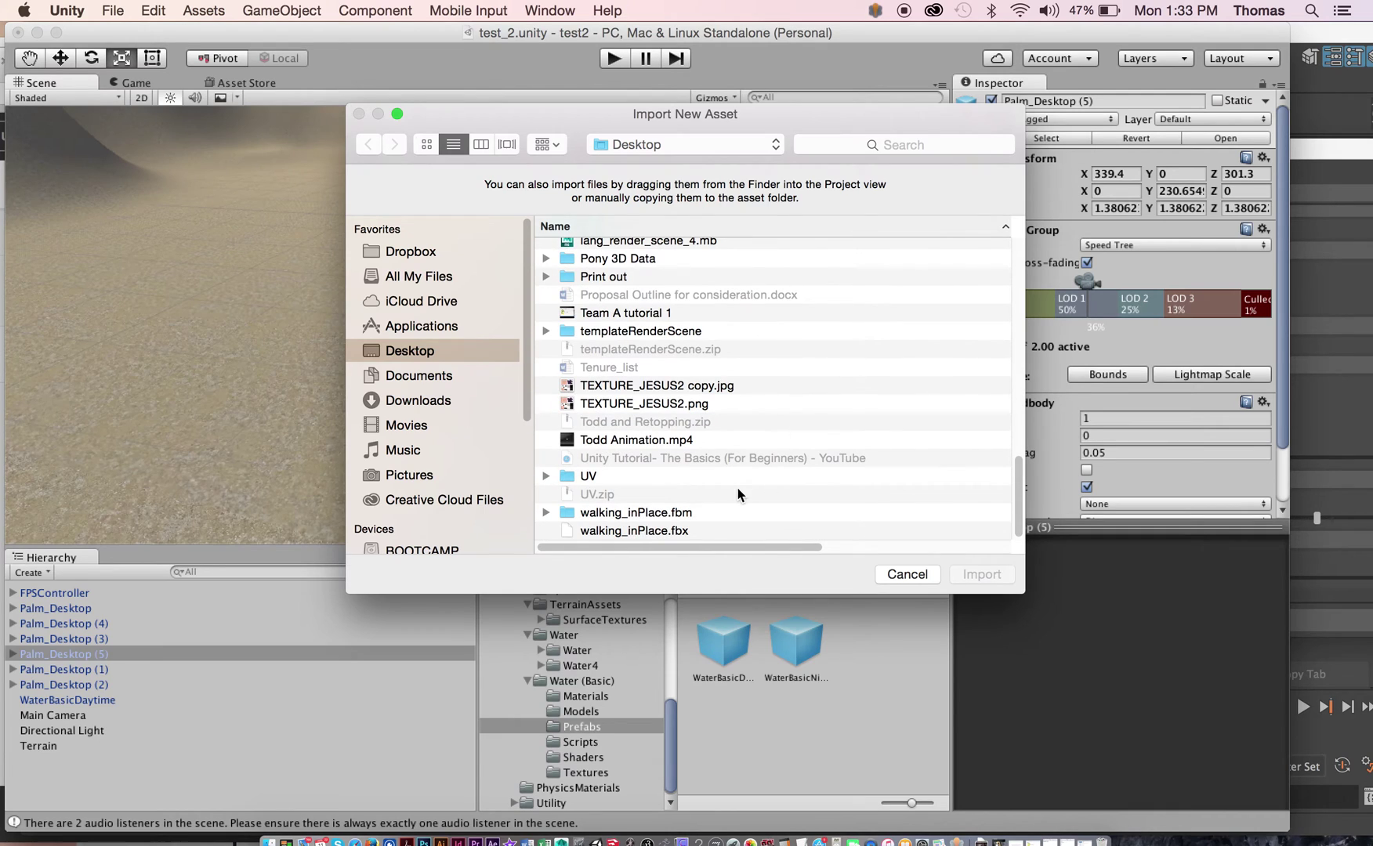
{"action": "left_click", "coordinate": [636, 532]}
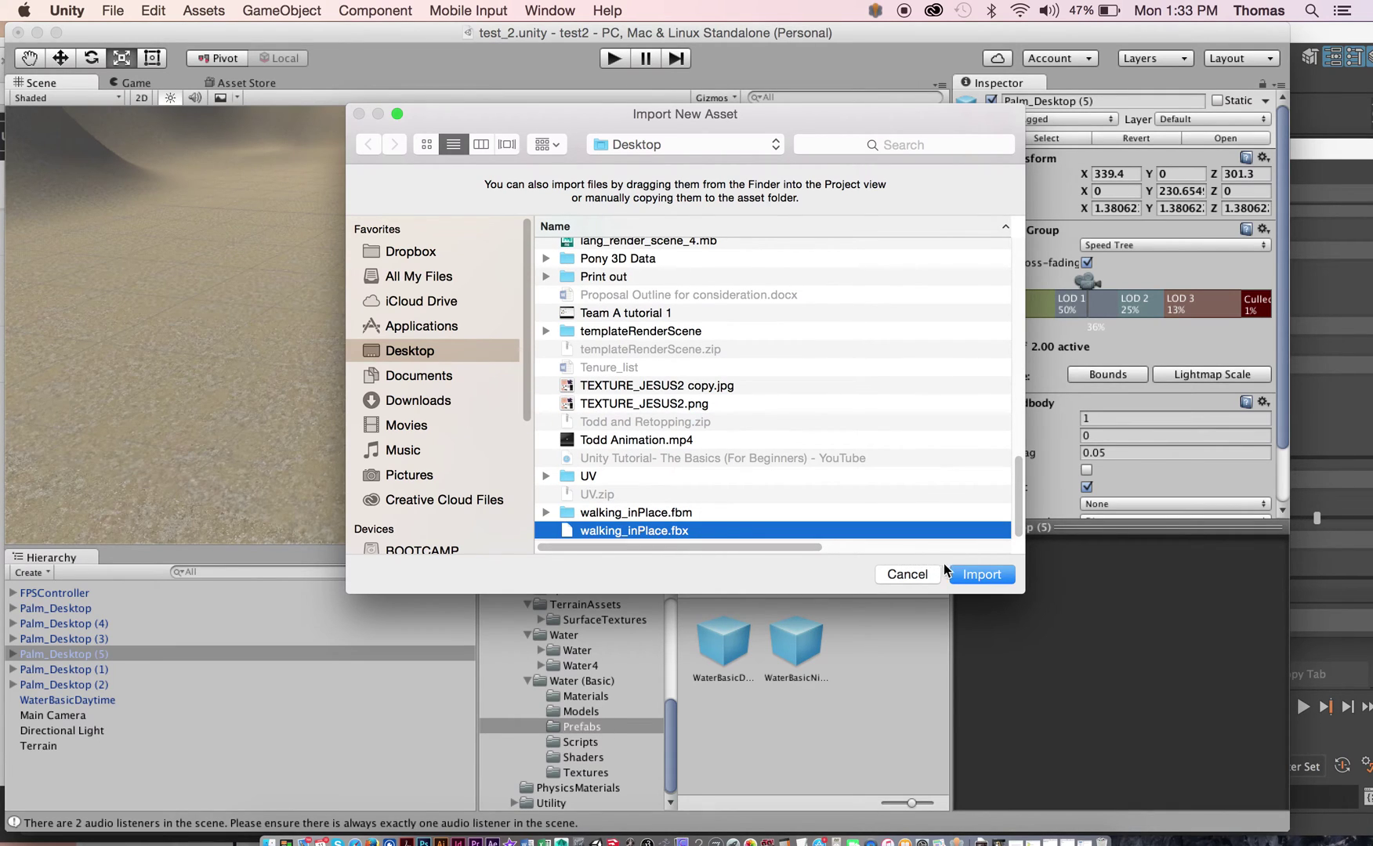
{"action": "left_click", "coordinate": [983, 576]}
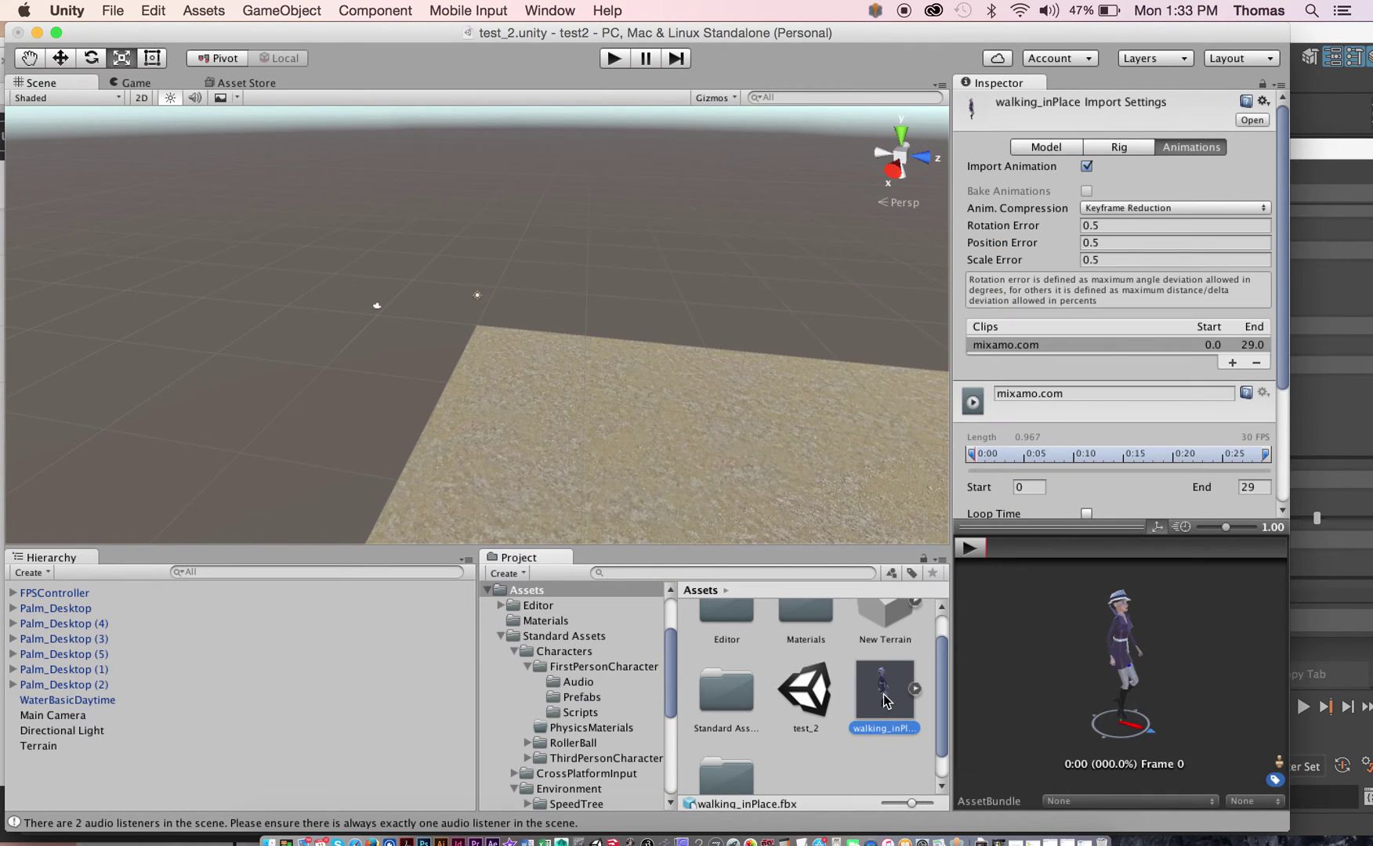
Play the imported mixamo.com walk clip in the Inspector's animation preview
{"action": "left_click", "coordinate": [974, 551]}
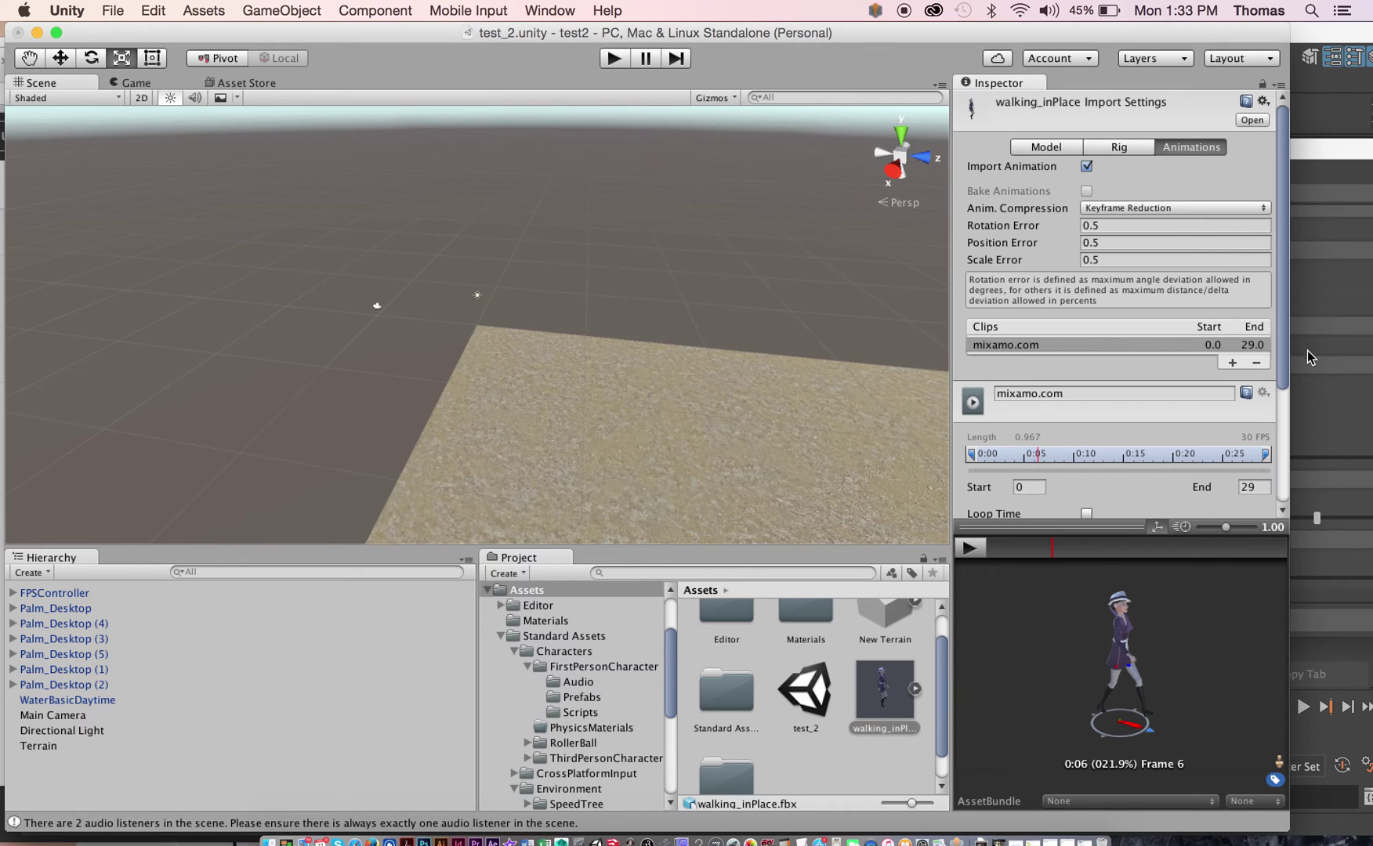
{"action": "left_click_drag", "start_coordinate": [1284, 364], "coordinate": [1285, 456]}
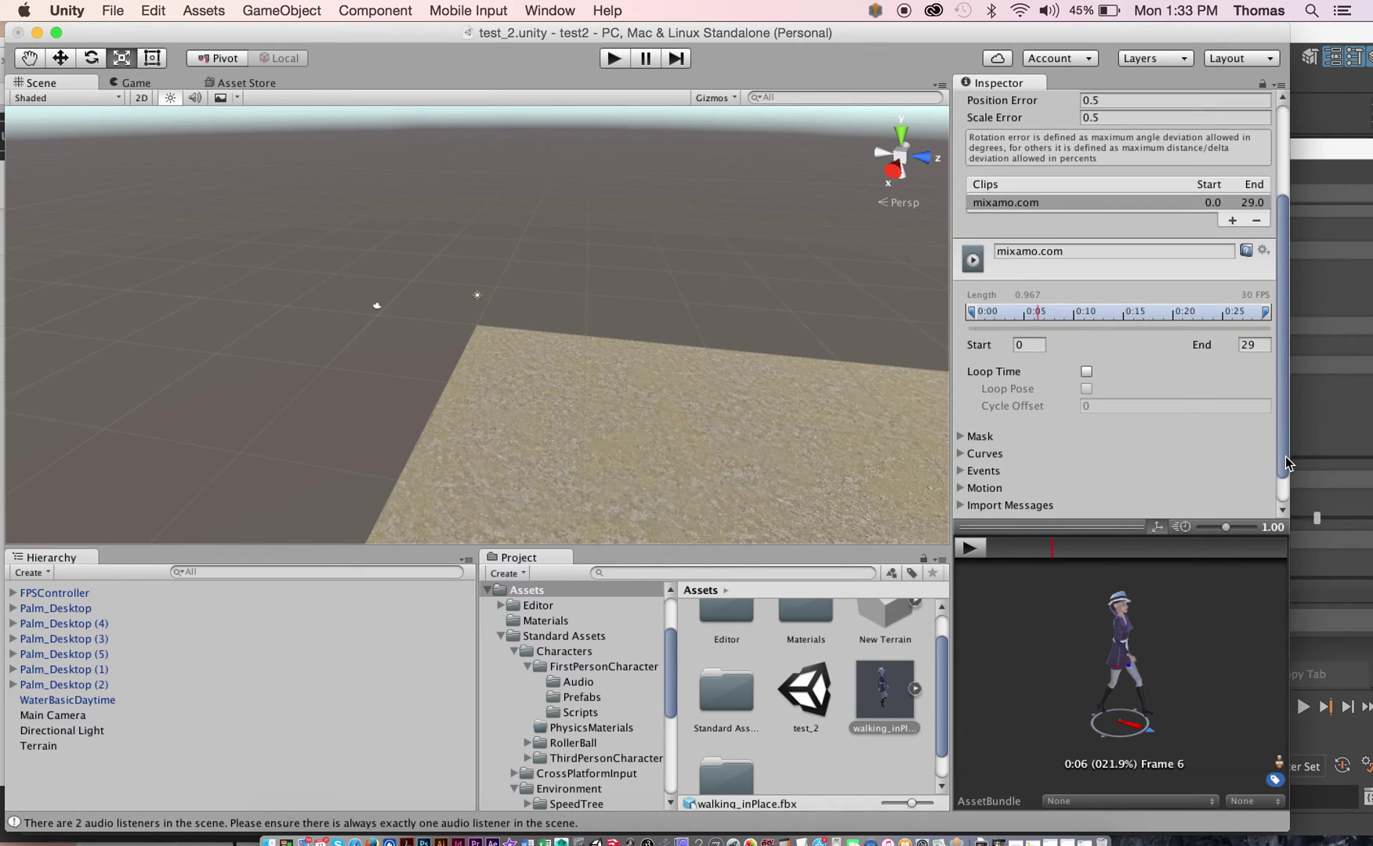
Enable and apply Loop Time on the mixamo.com clip, then play and stop the looping preview
{"action": "left_click", "coordinate": [1086, 373]}
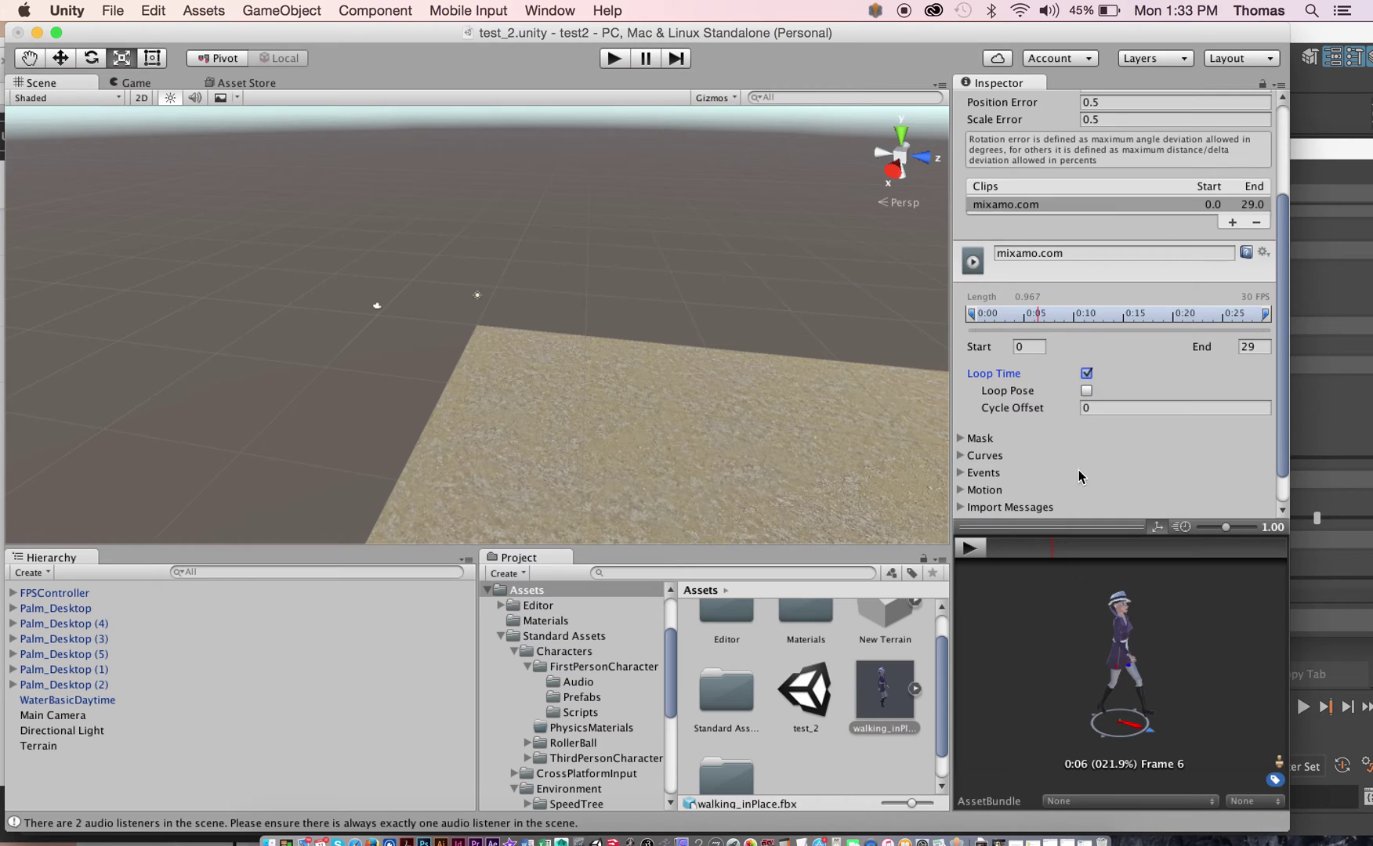
{"action": "scroll", "coordinate": [1078, 492], "scroll_direction": "down", "scroll_amount": 2}
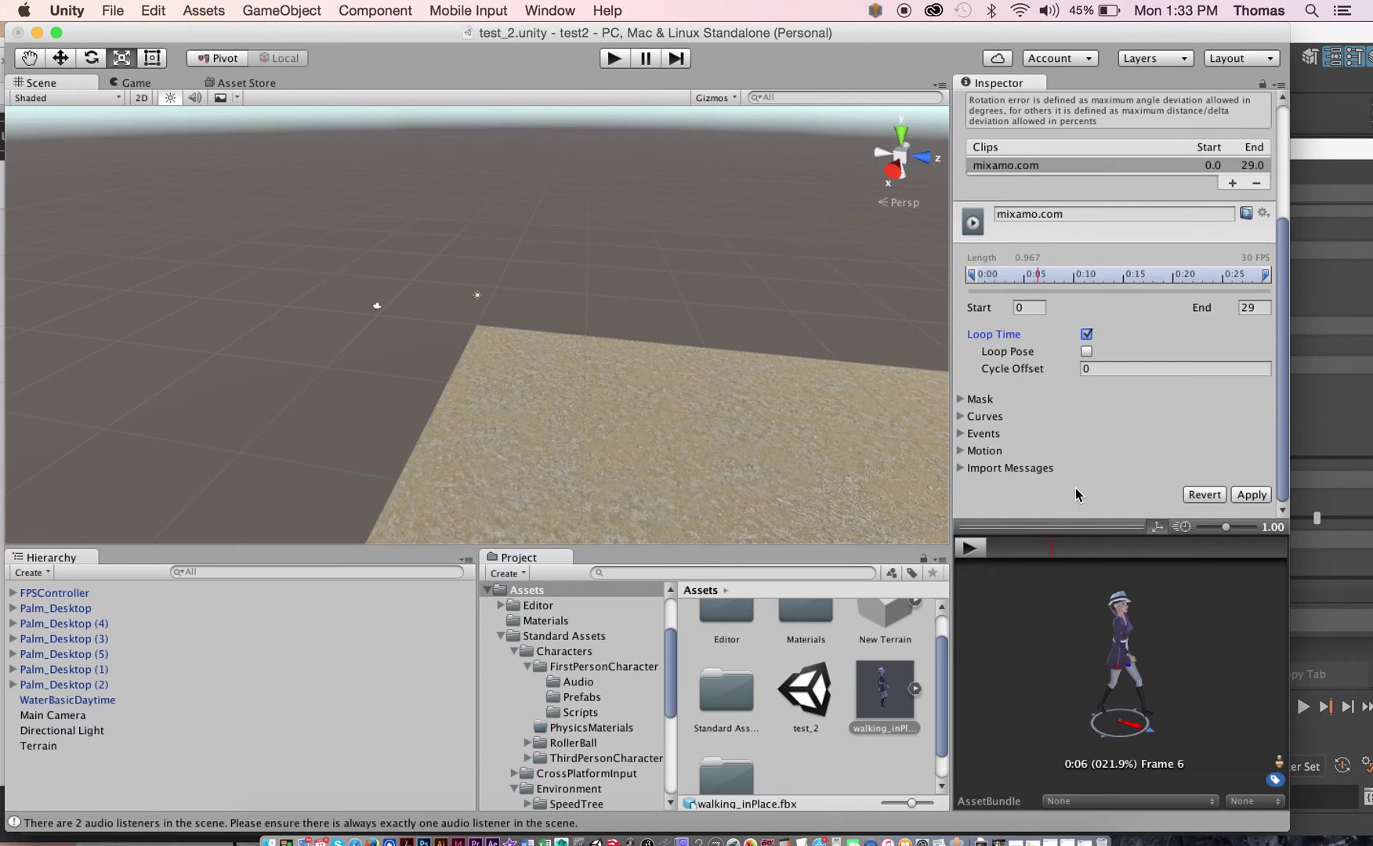
{"action": "left_click", "coordinate": [1248, 495]}
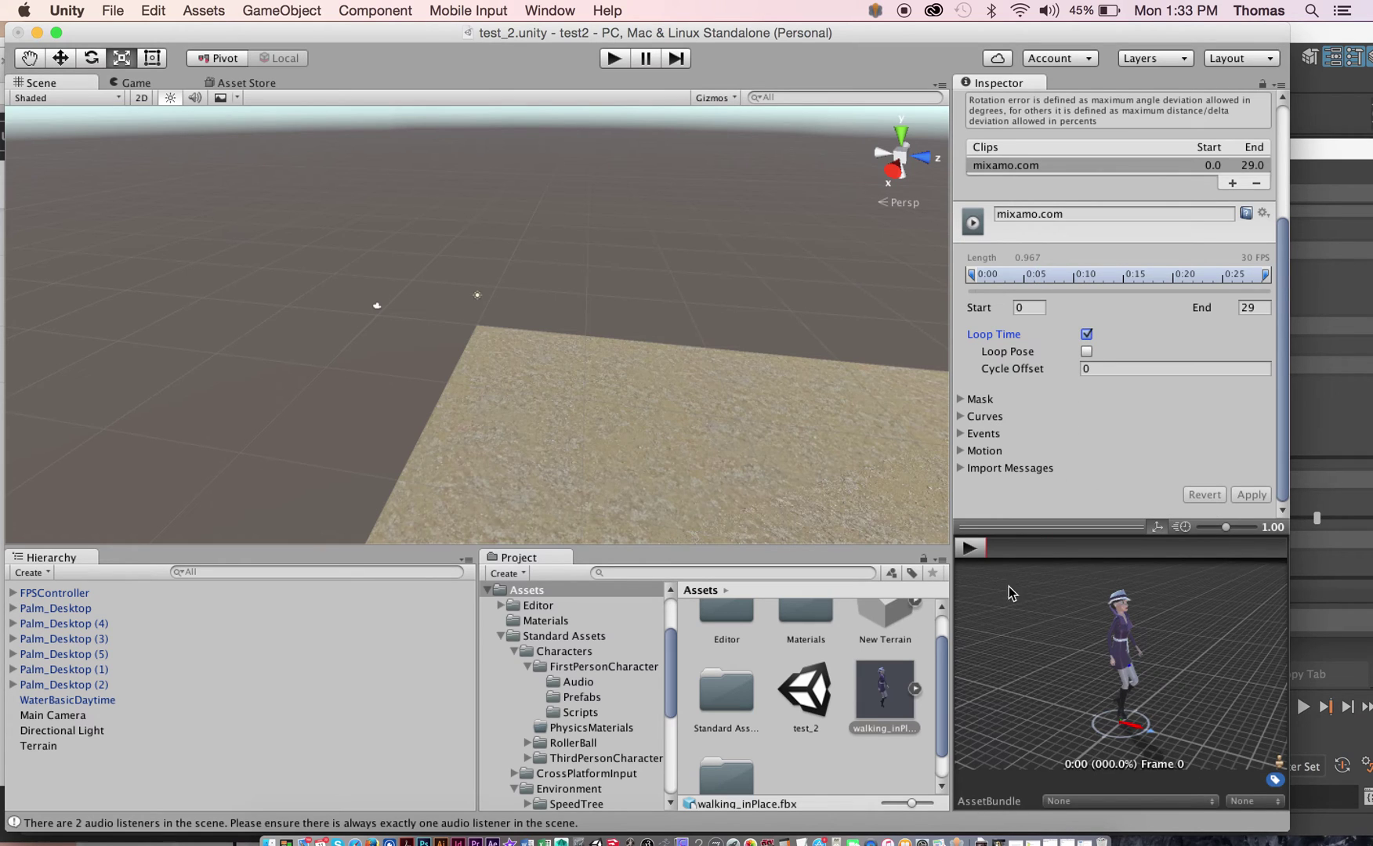
{"action": "left_click", "coordinate": [981, 549]}
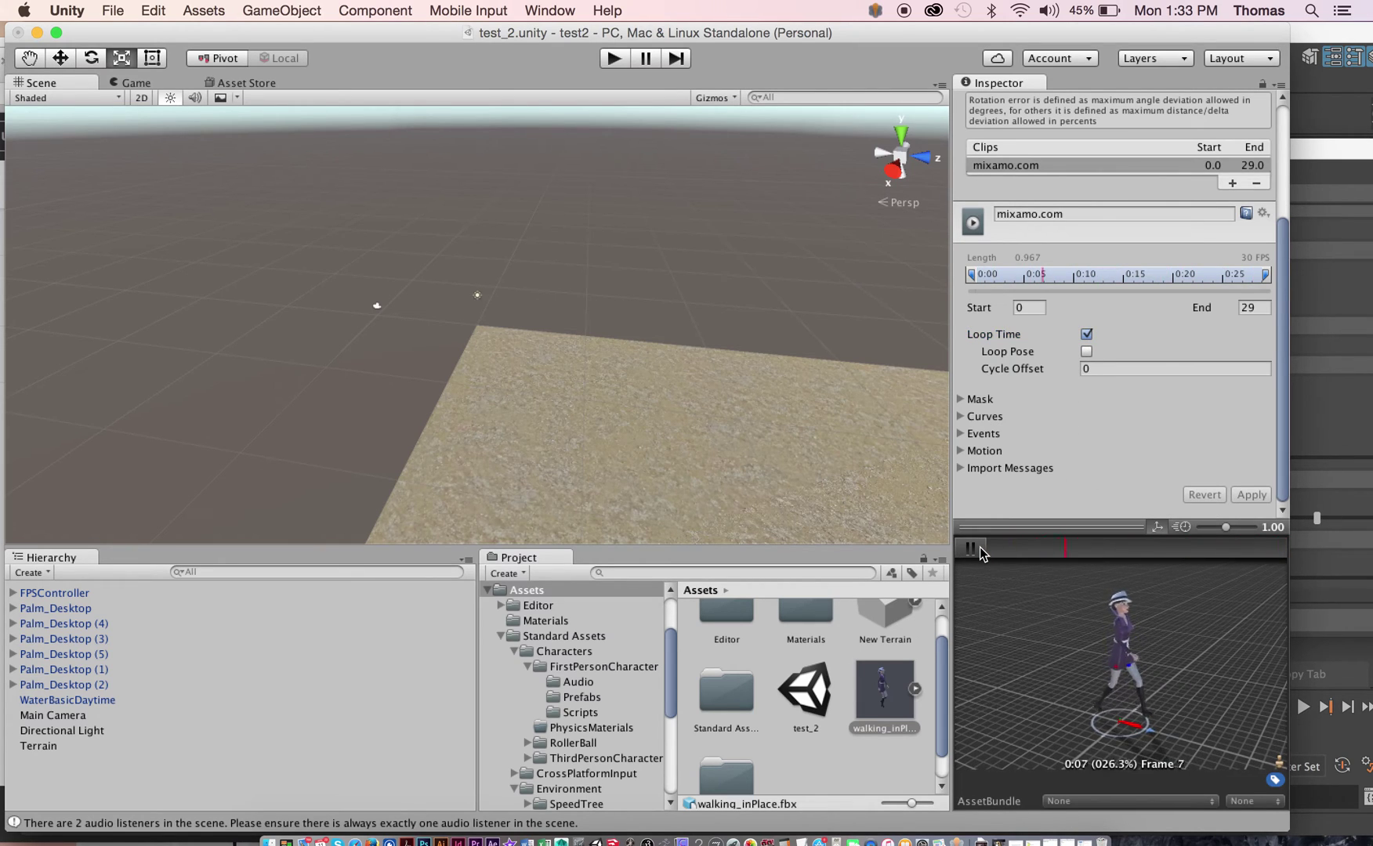
{"action": "left_click", "coordinate": [979, 548]}
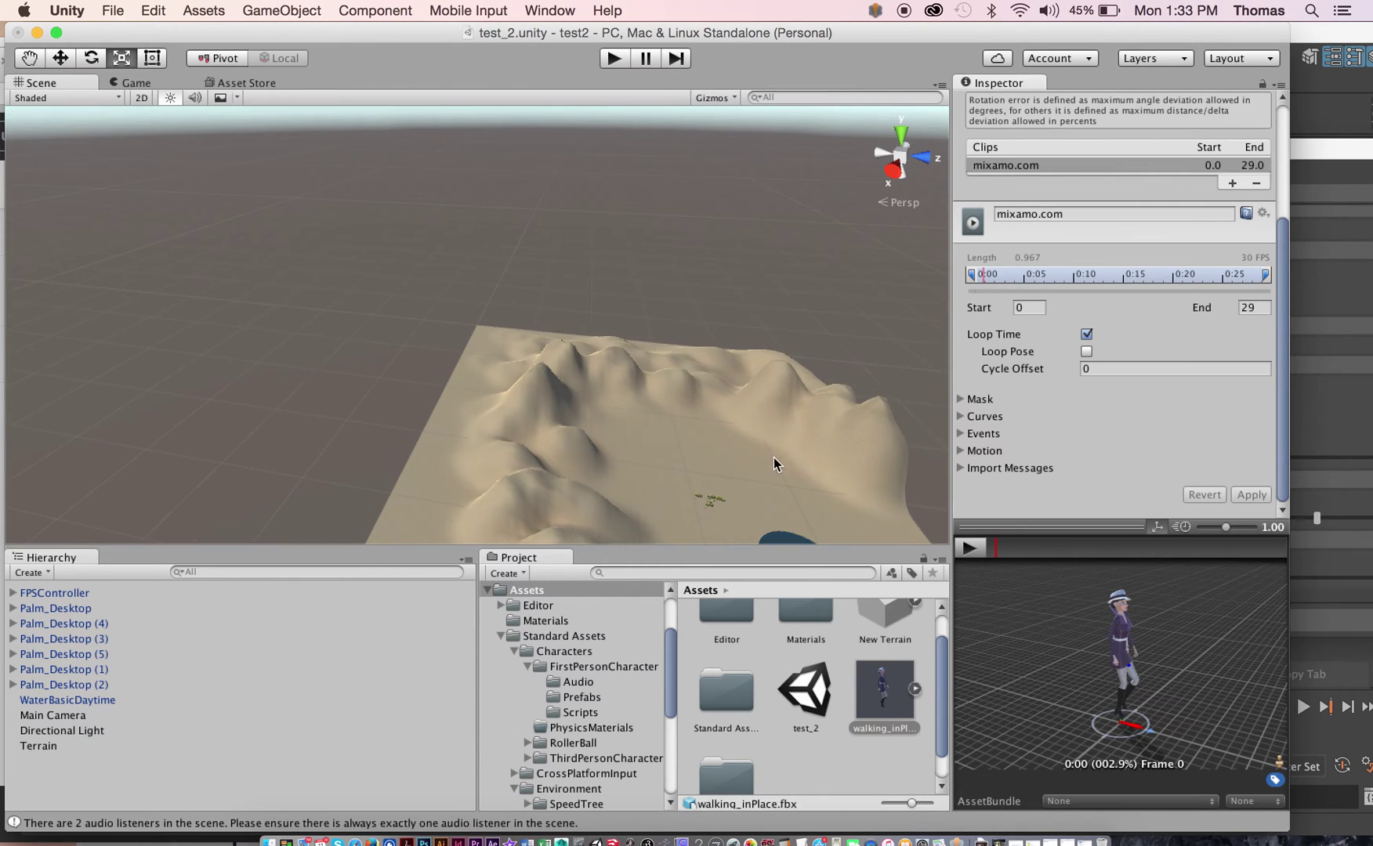
Move the Scene view from the desert terrain to a close view of the Palm_Desktop (5) tree
{"action": "right_click_drag", "start_coordinate": [773, 457], "coordinate": [650, 359], "text": "alt"}
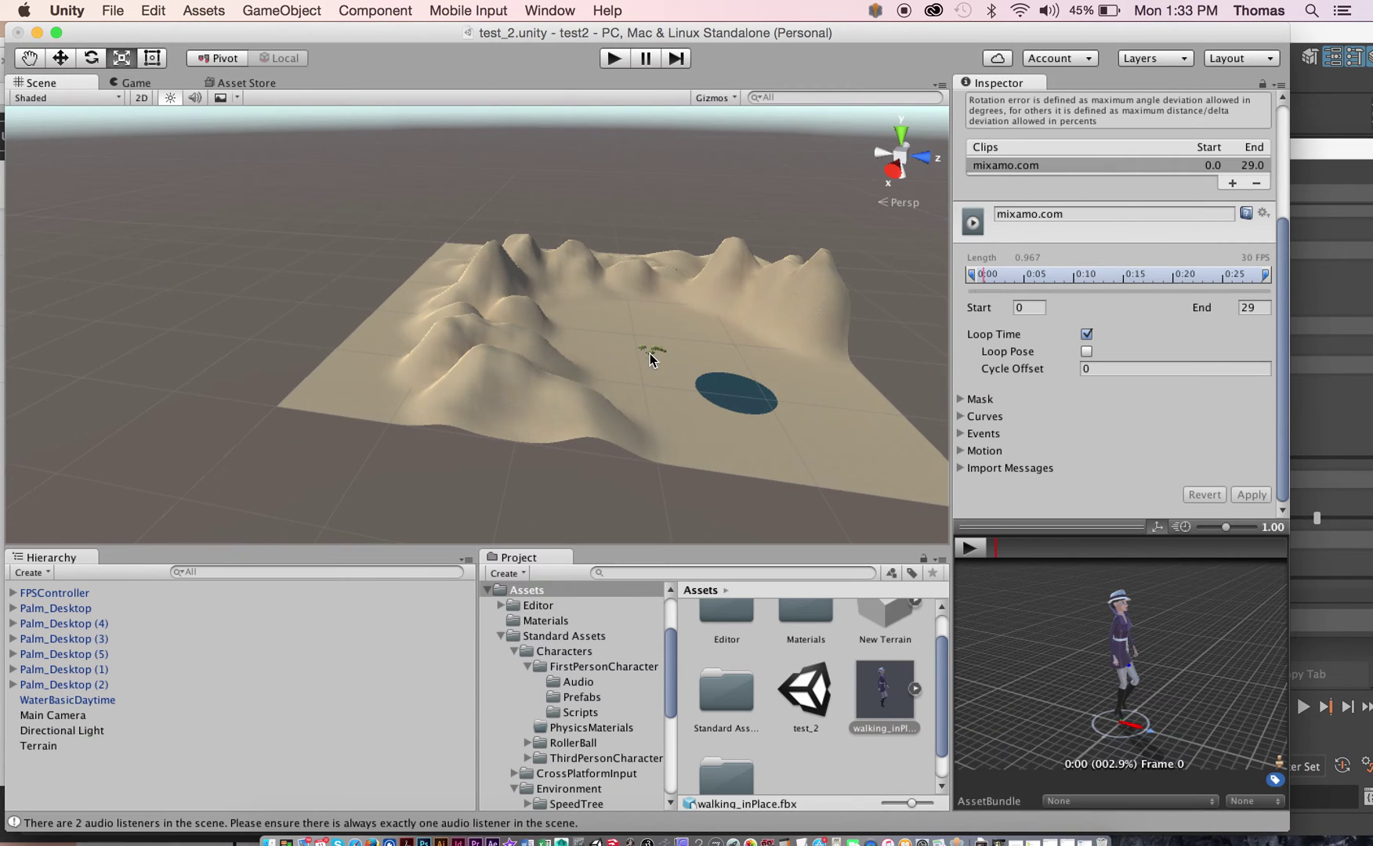
{"action": "left_click", "coordinate": [656, 394]}
{"action": "right_click_drag", "start_coordinate": [533, 364], "coordinate": [878, 388], "text": "alt"}
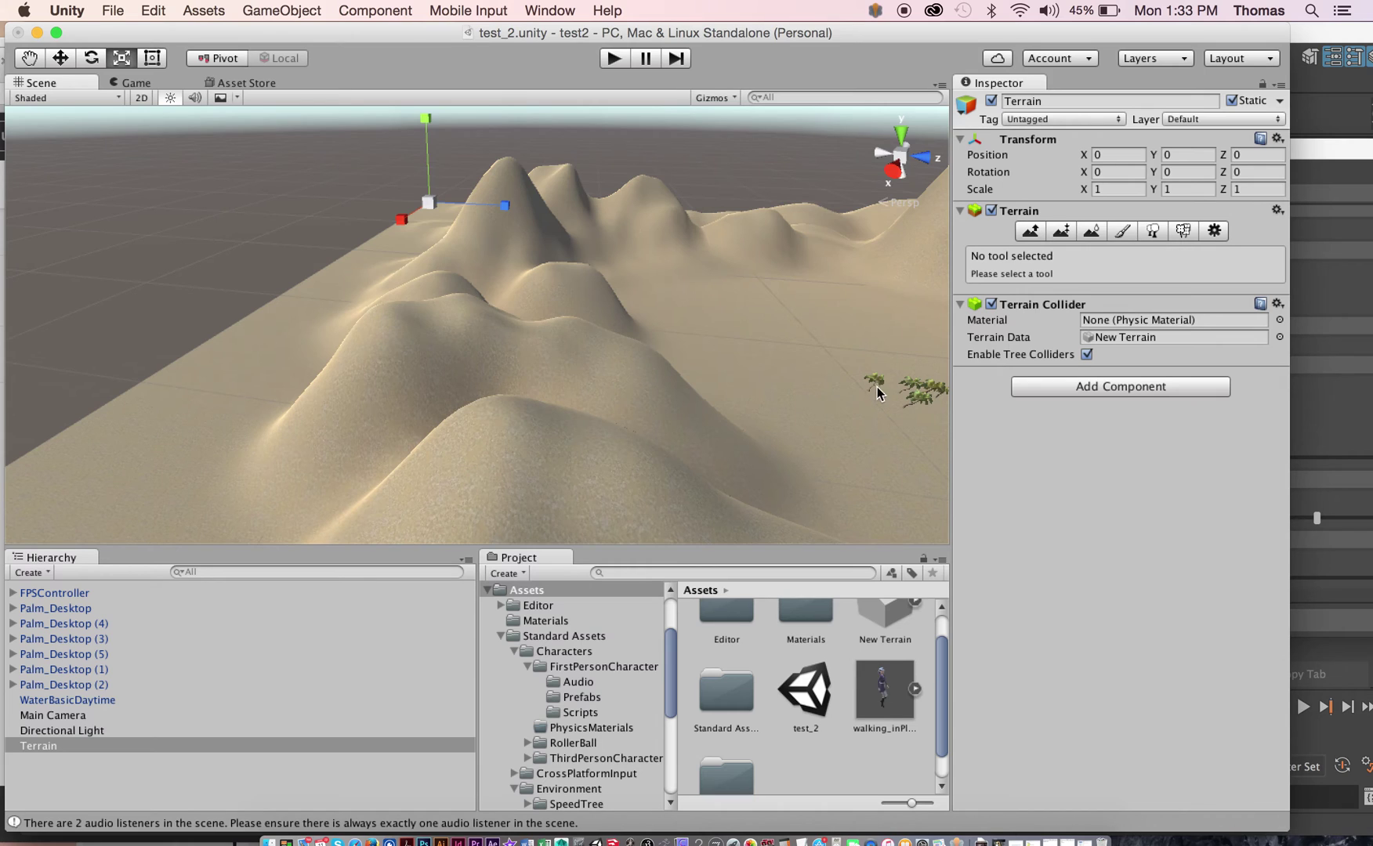
{"action": "left_click_drag", "start_coordinate": [878, 391], "coordinate": [745, 364], "text": "alt"}
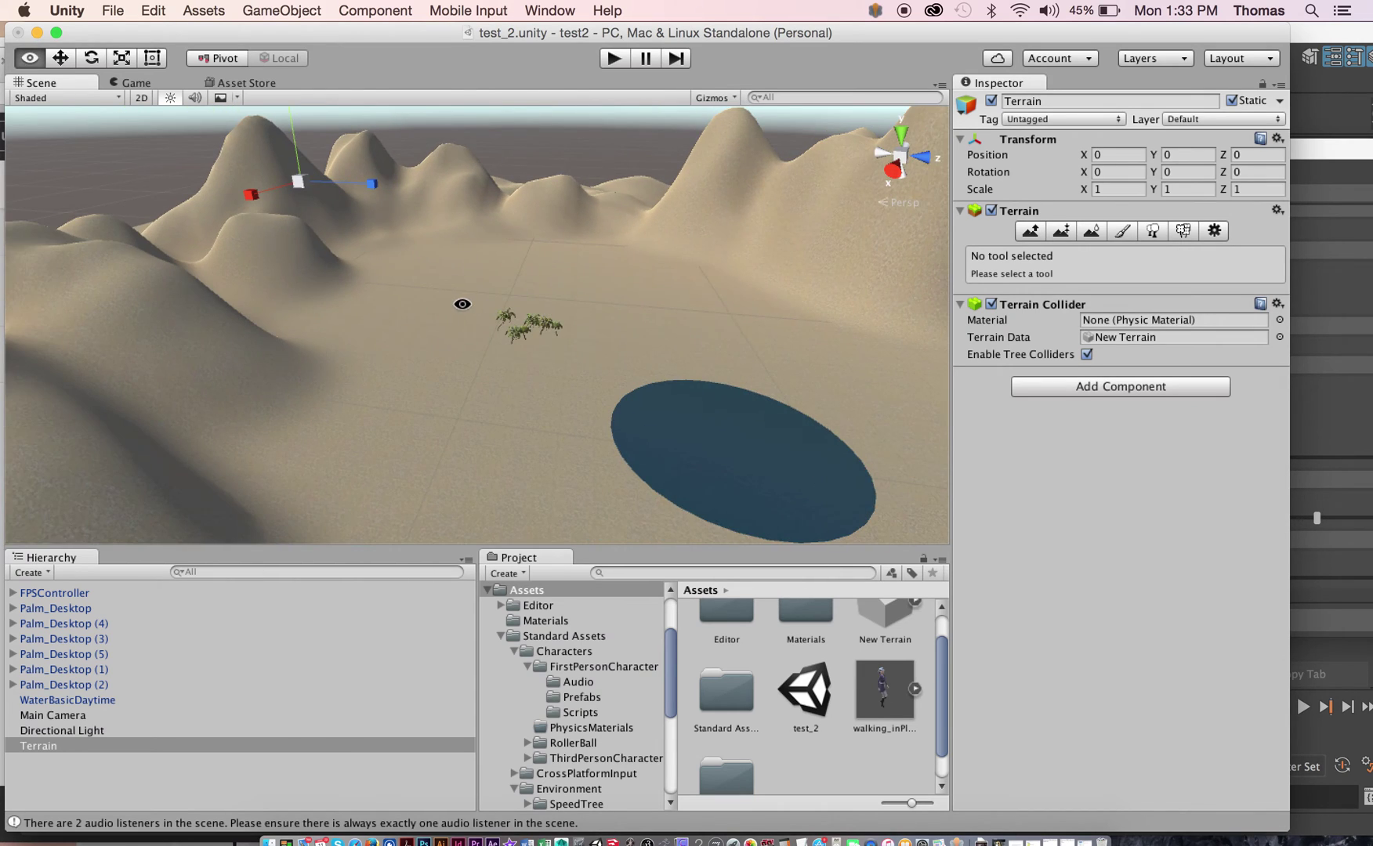
{"action": "right_click_drag", "start_coordinate": [462, 304], "coordinate": [775, 358], "text": "alt"}
{"action": "left_click", "coordinate": [755, 275]}
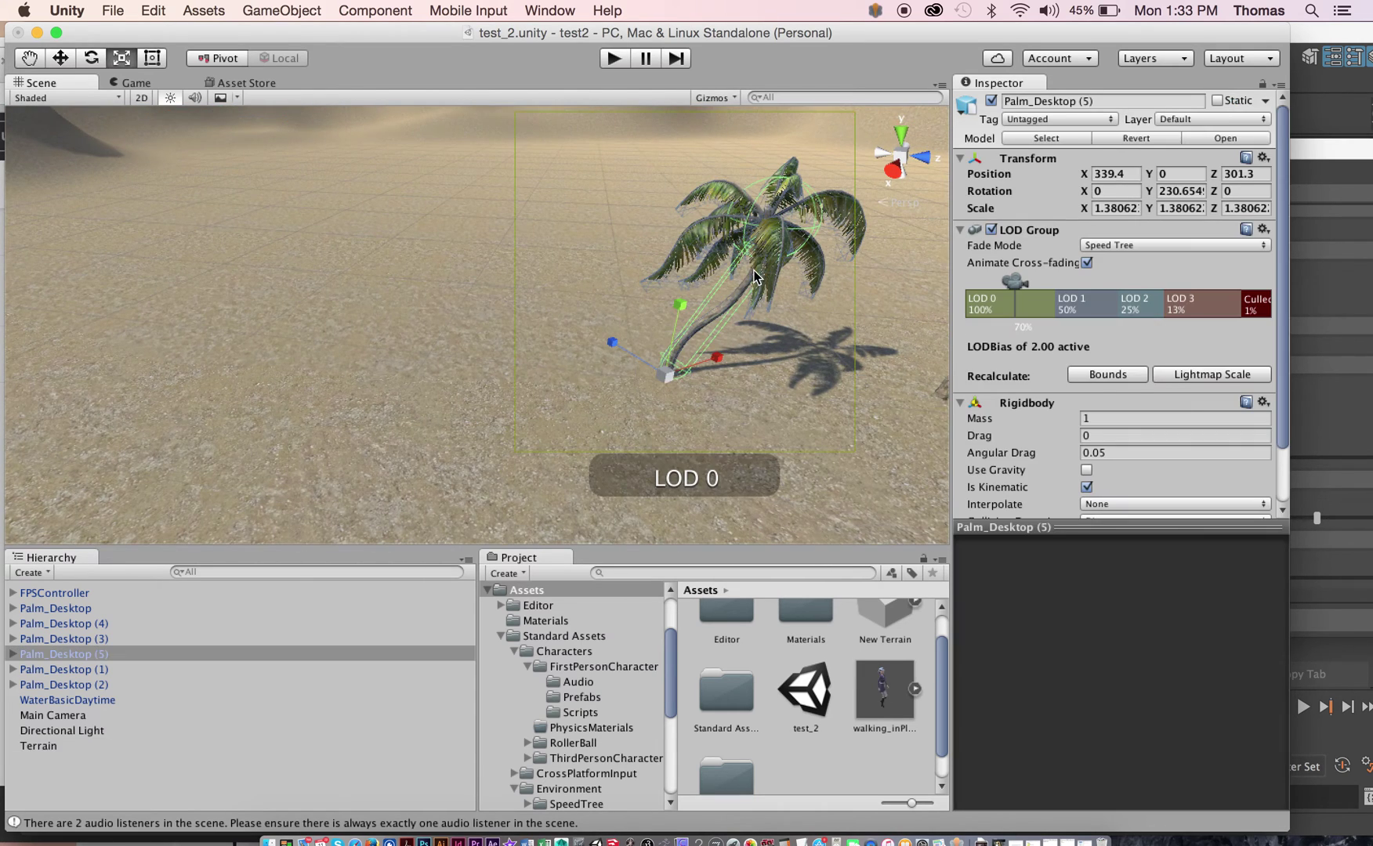
{"action": "right_click_drag", "start_coordinate": [733, 373], "coordinate": [805, 527]}
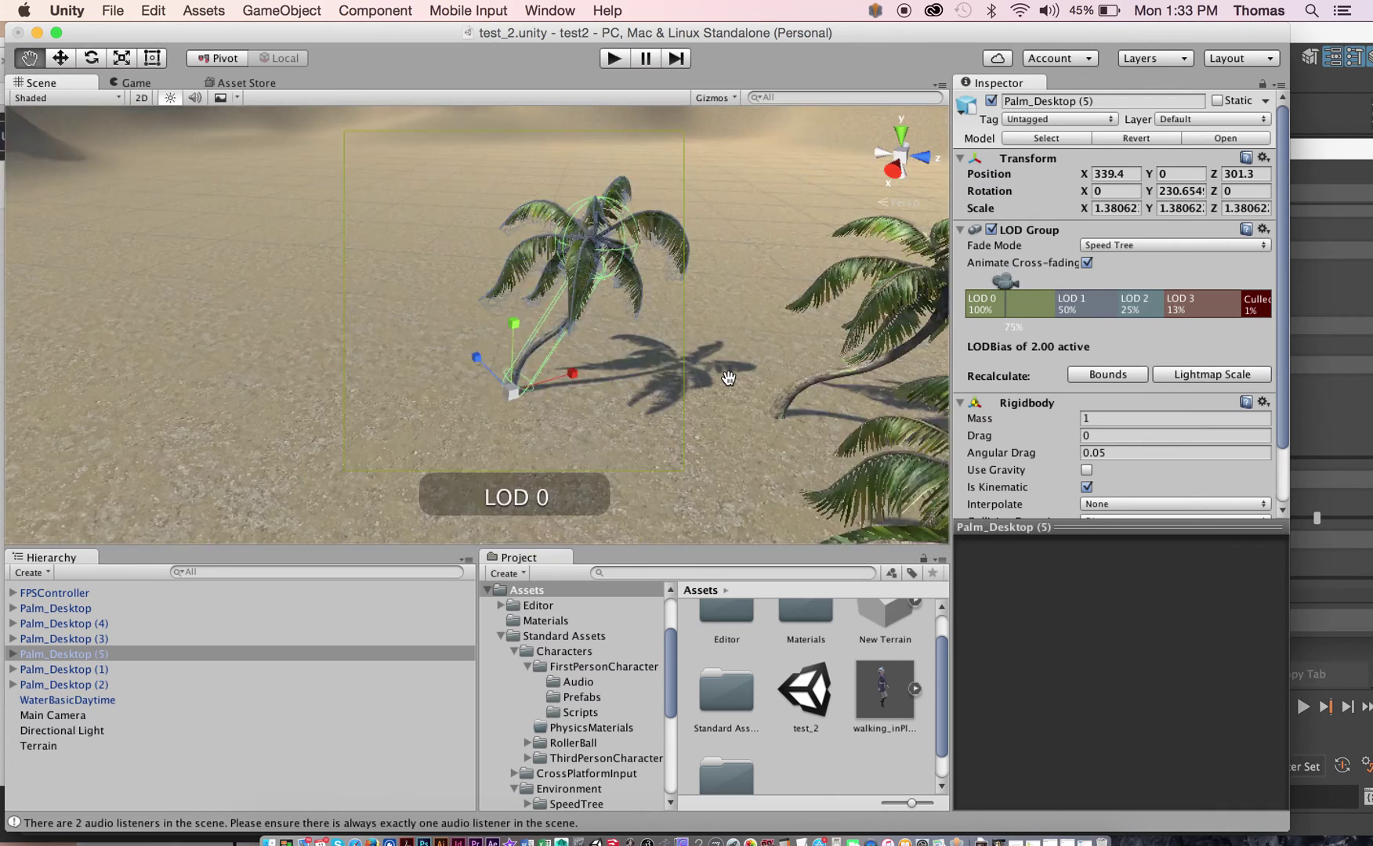
Drop walking_inPlace among the palms and scale it up to about 33
{"action": "left_click_drag", "start_coordinate": [872, 682], "coordinate": [439, 389]}
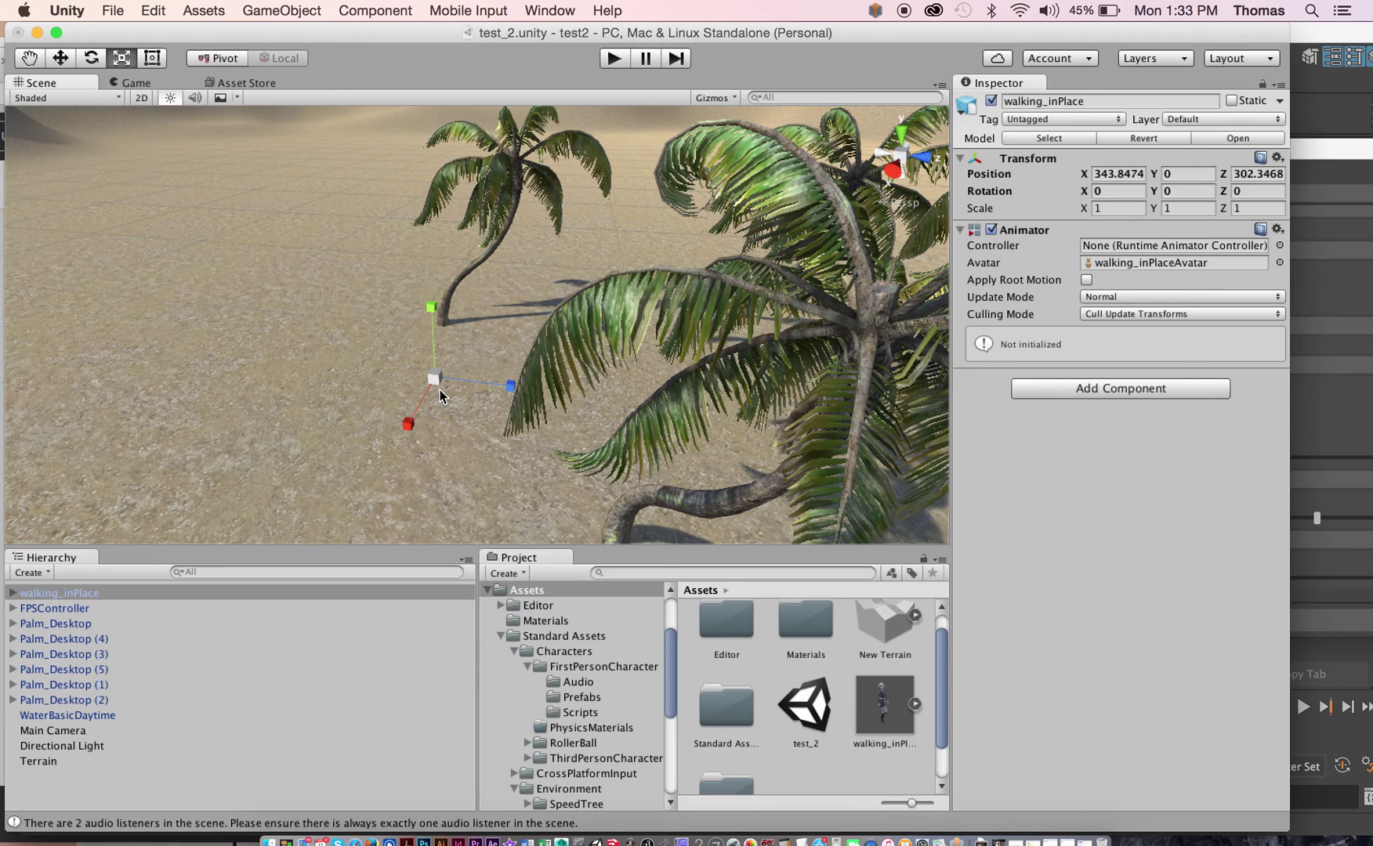
{"action": "left_click_drag", "start_coordinate": [435, 383], "coordinate": [661, 382]}
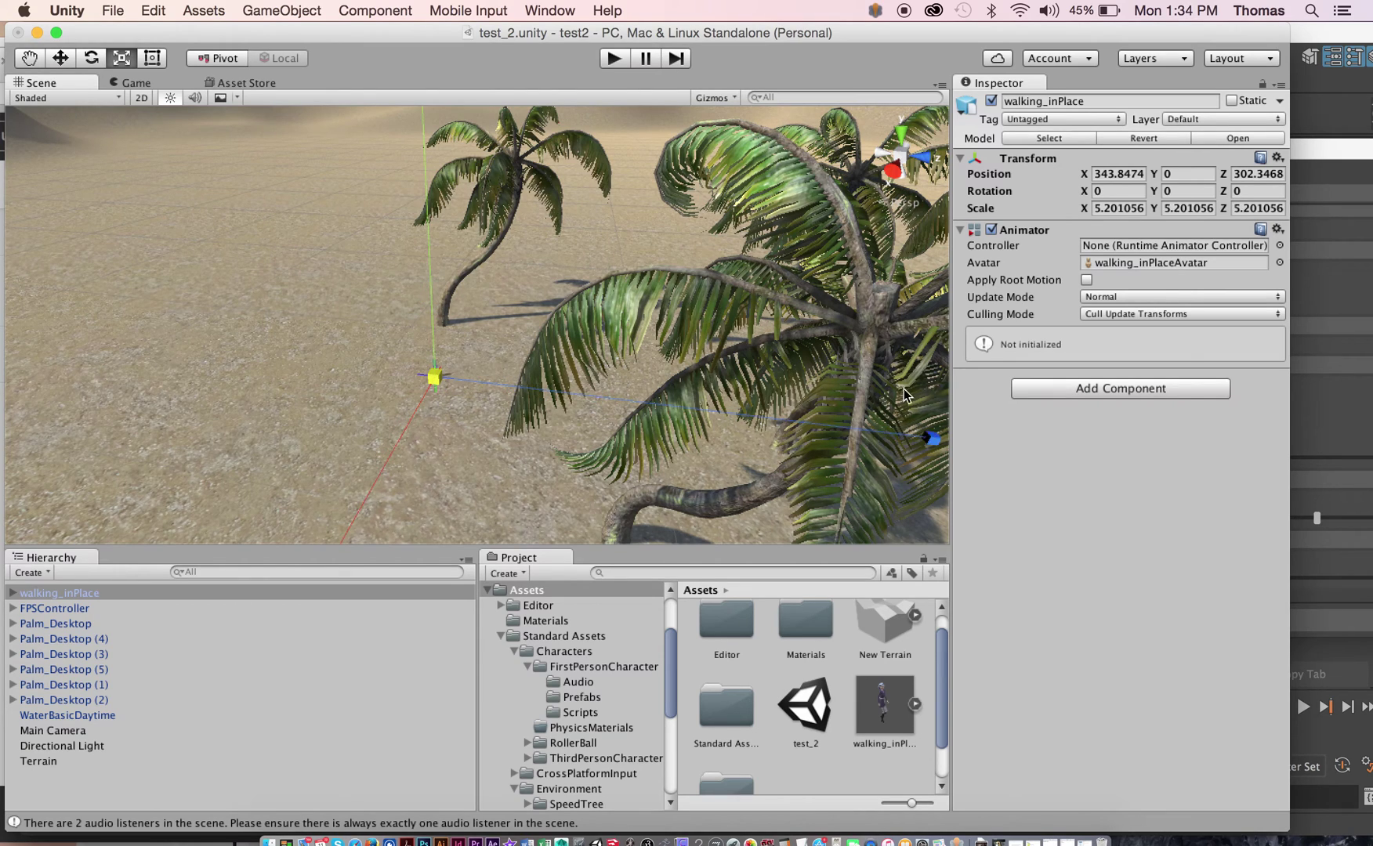
{"action": "left_click_drag", "start_coordinate": [458, 382], "coordinate": [866, 384]}
Lower the character onto the ground and turn it about 145 degrees toward the camera
{"action": "key", "text": "w"}
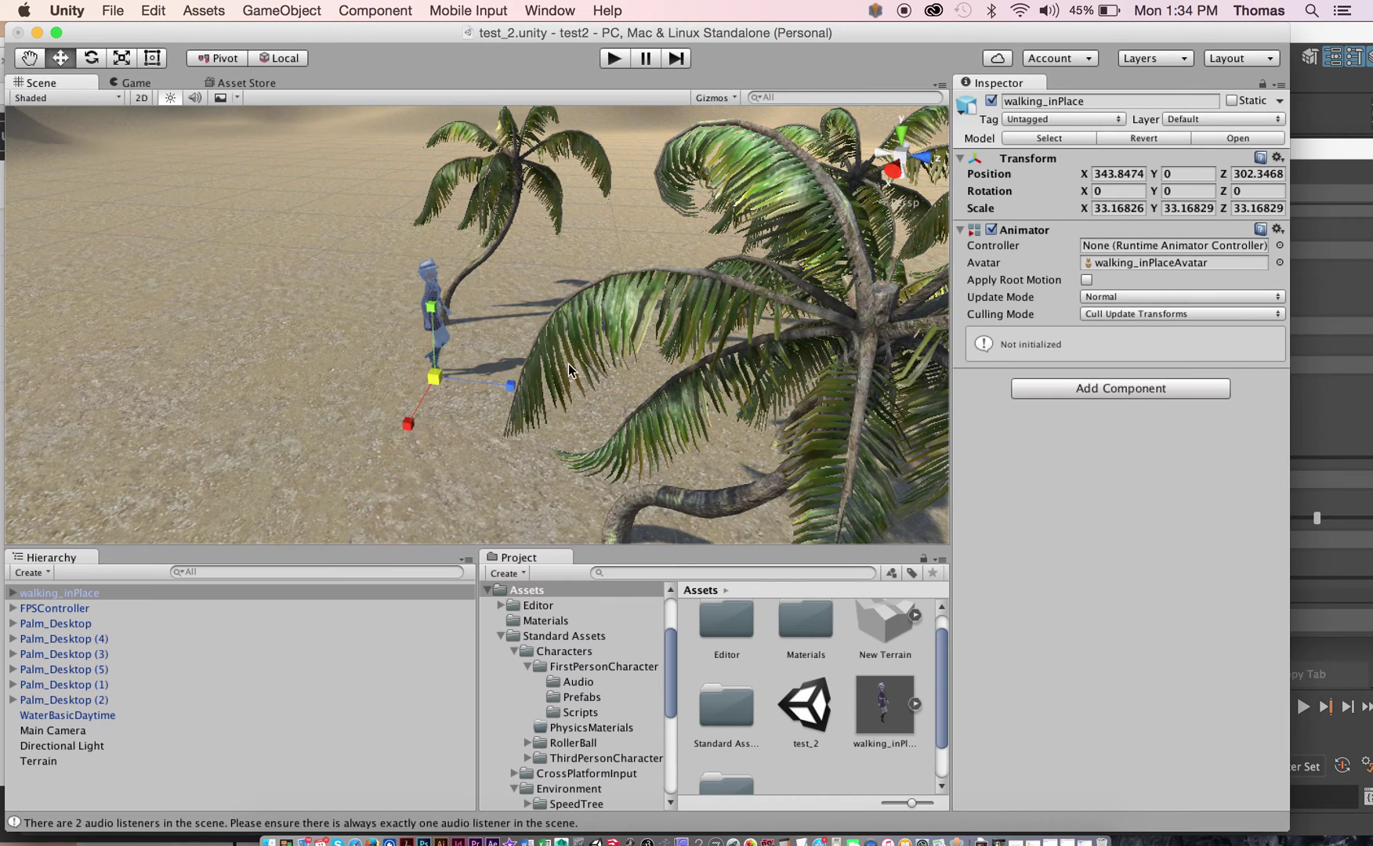
{"action": "mouse_move", "coordinate": [437, 304]}
{"action": "left_mouse_down"}
{"action": "mouse_move", "coordinate": [440, 321]}
{"action": "mouse_move", "coordinate": [683, 381]}
{"action": "left_mouse_up"}
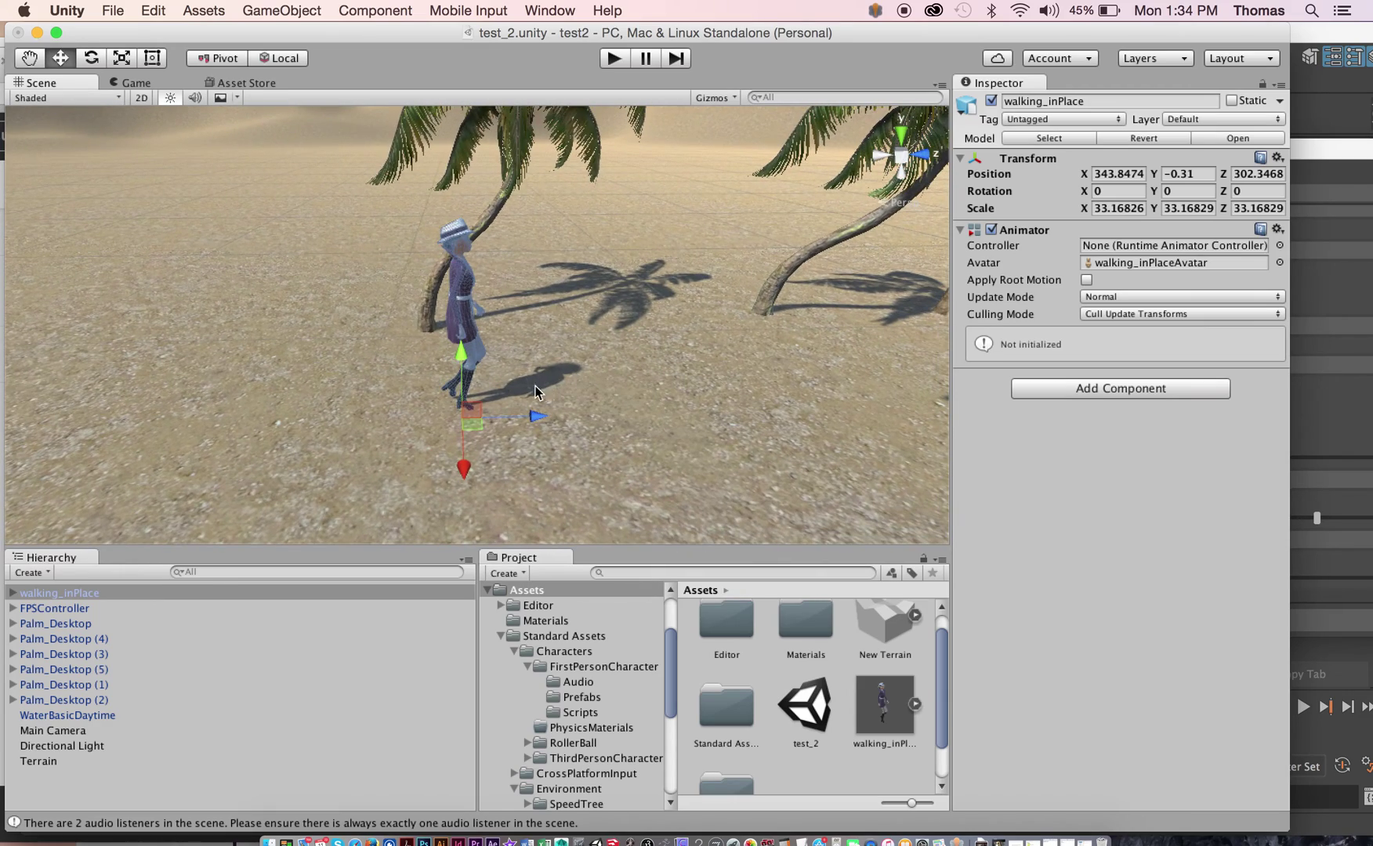
{"action": "mouse_move", "coordinate": [535, 392]}
{"action": "left_mouse_down", "text": "alt"}
{"action": "mouse_move", "coordinate": [787, 380]}
{"action": "mouse_move", "coordinate": [638, 391]}
{"action": "left_mouse_up", "text": "alt"}
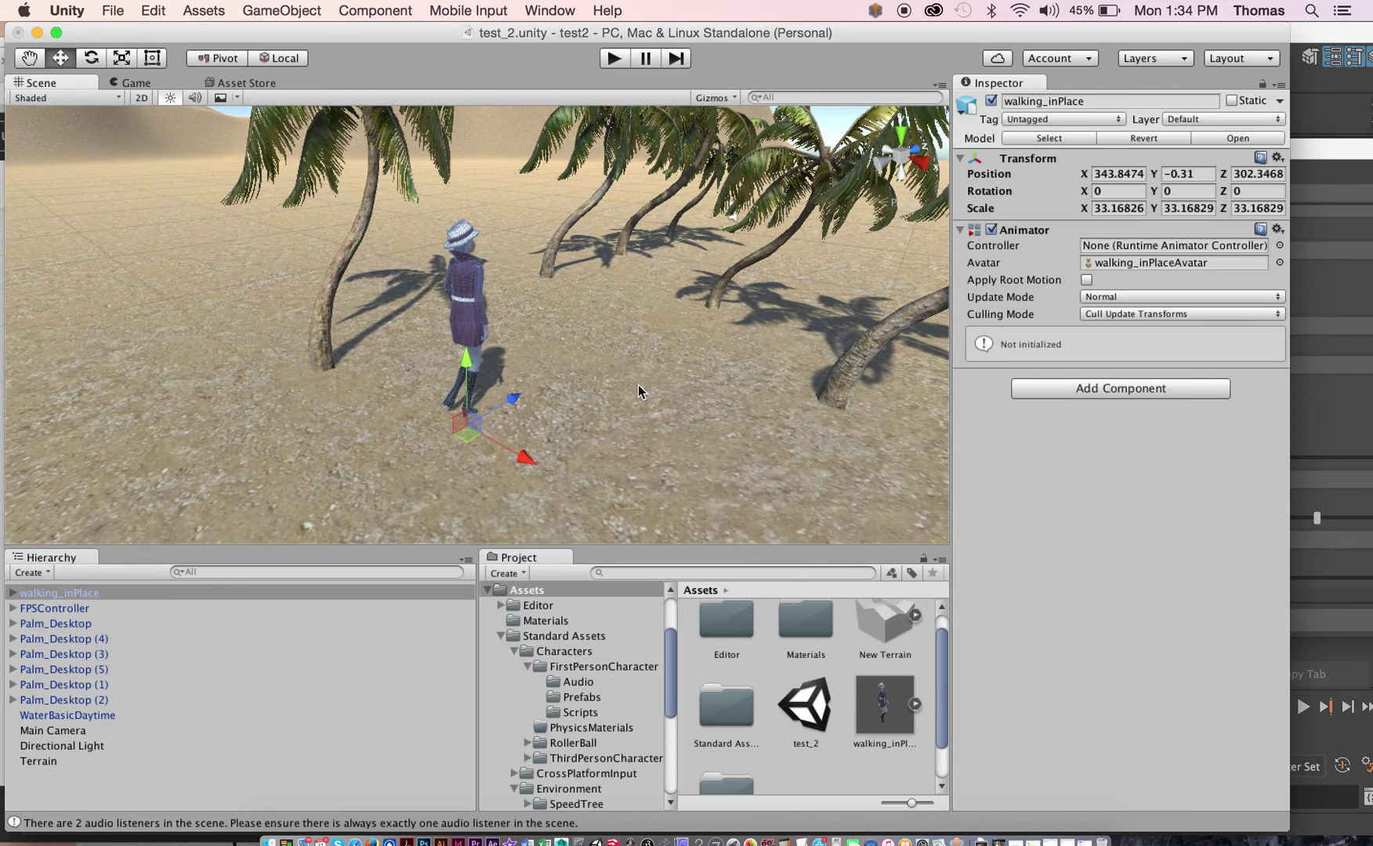
{"action": "key", "text": "e"}
{"action": "mouse_move", "coordinate": [497, 471]}
{"action": "left_mouse_down"}
{"action": "mouse_move", "coordinate": [328, 439]}
{"action": "mouse_move", "coordinate": [501, 473]}
{"action": "mouse_move", "coordinate": [383, 469]}
{"action": "mouse_move", "coordinate": [429, 475]}
{"action": "mouse_move", "coordinate": [408, 474]}
{"action": "mouse_move", "coordinate": [331, 453]}
{"action": "left_mouse_up"}
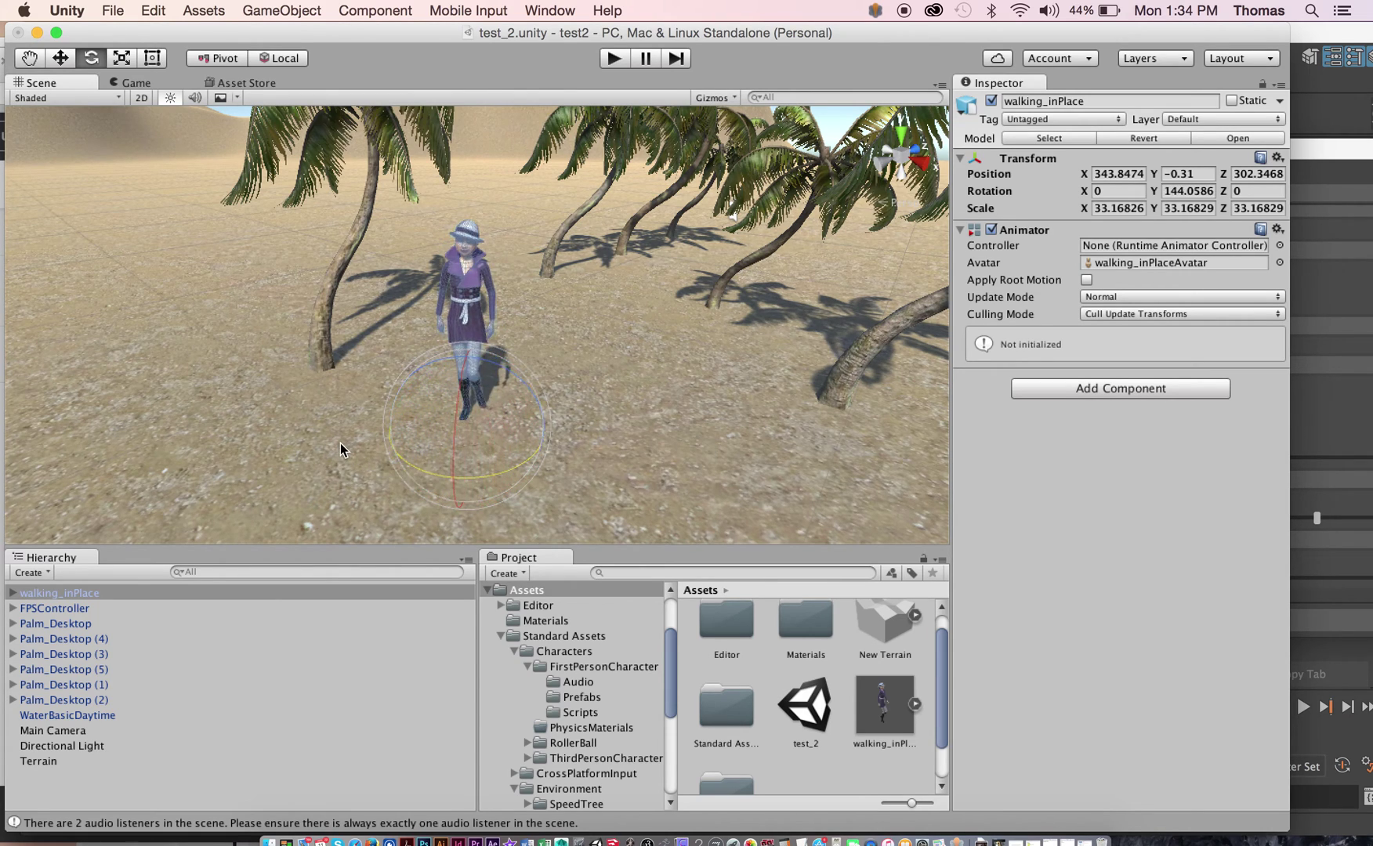
{"action": "right_click_drag", "start_coordinate": [311, 338], "coordinate": [376, 361], "text": "alt"}
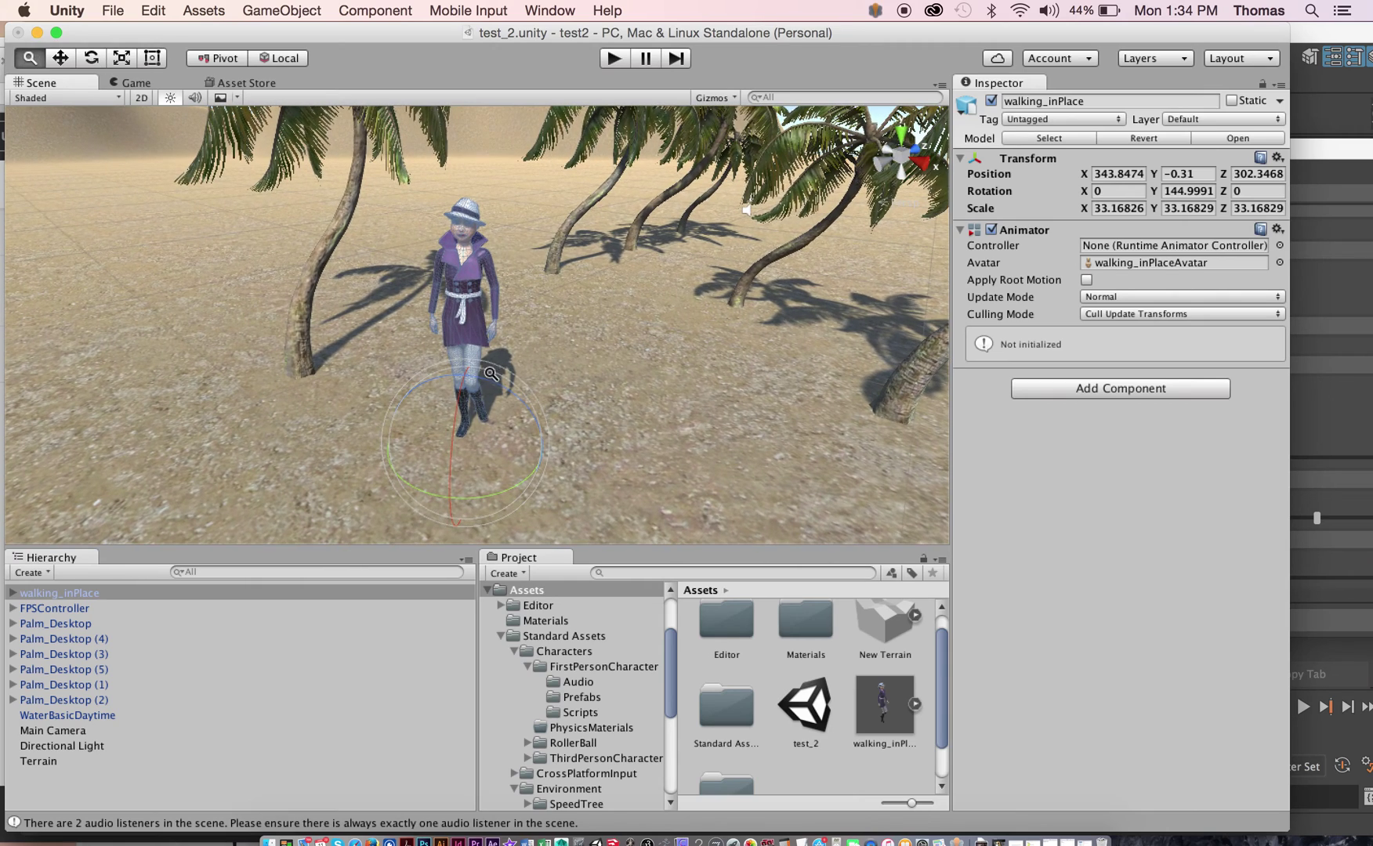
{"action": "left_click", "coordinate": [611, 59]}
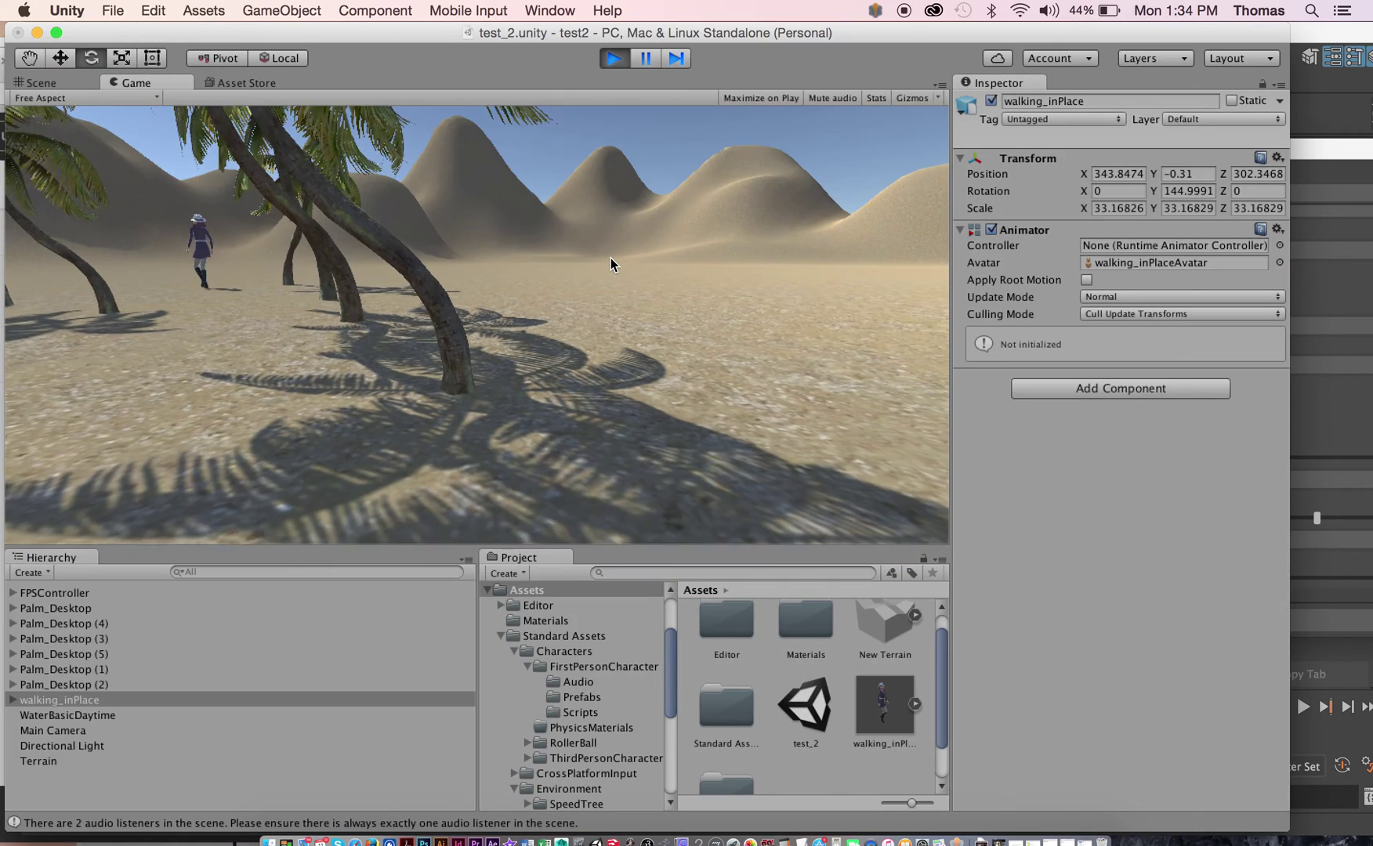
Walk with WASD around the character, palms and dunes, then stop play mode
{"action": "key", "text": "w"}
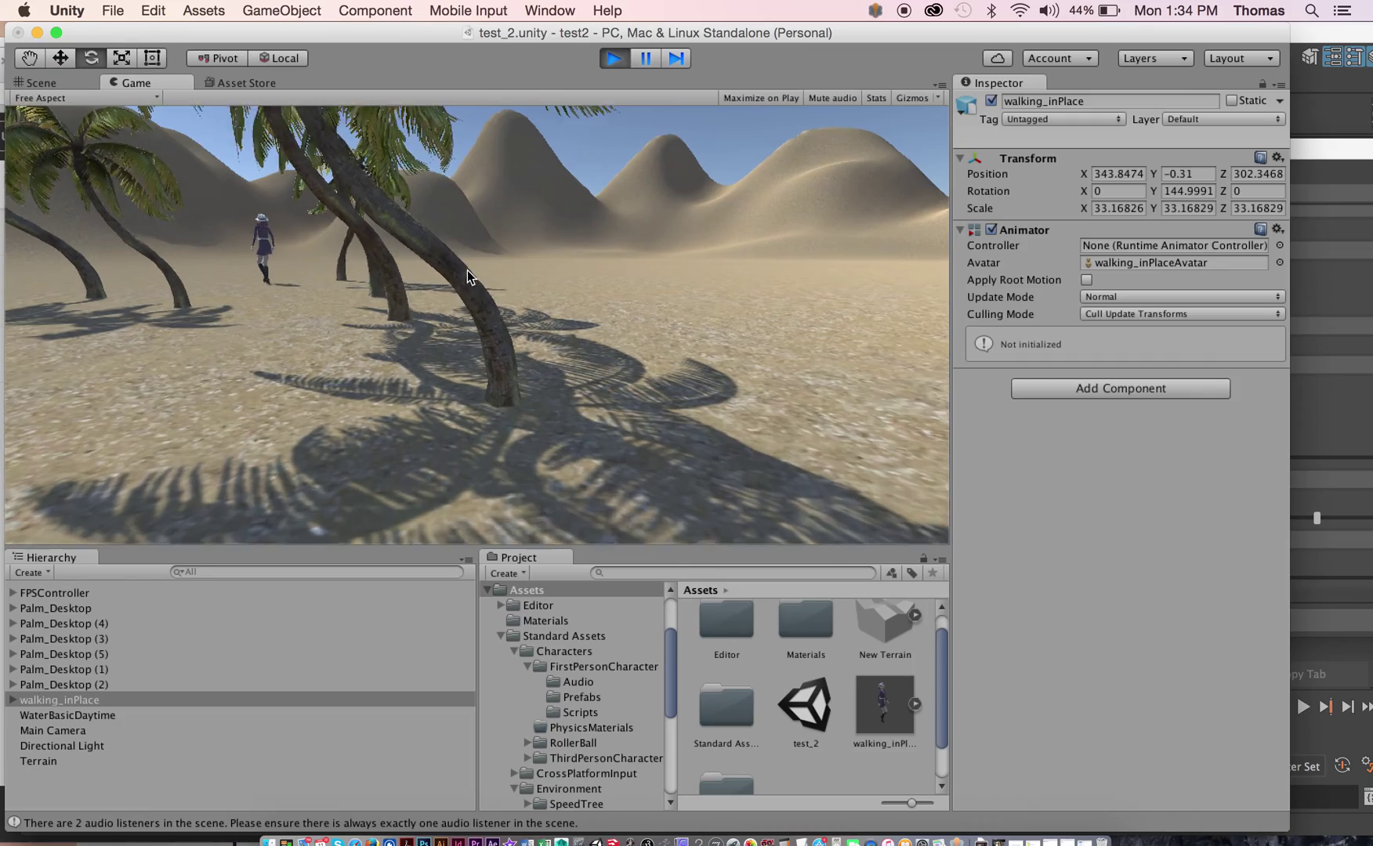
{"action": "key", "text": "w"}
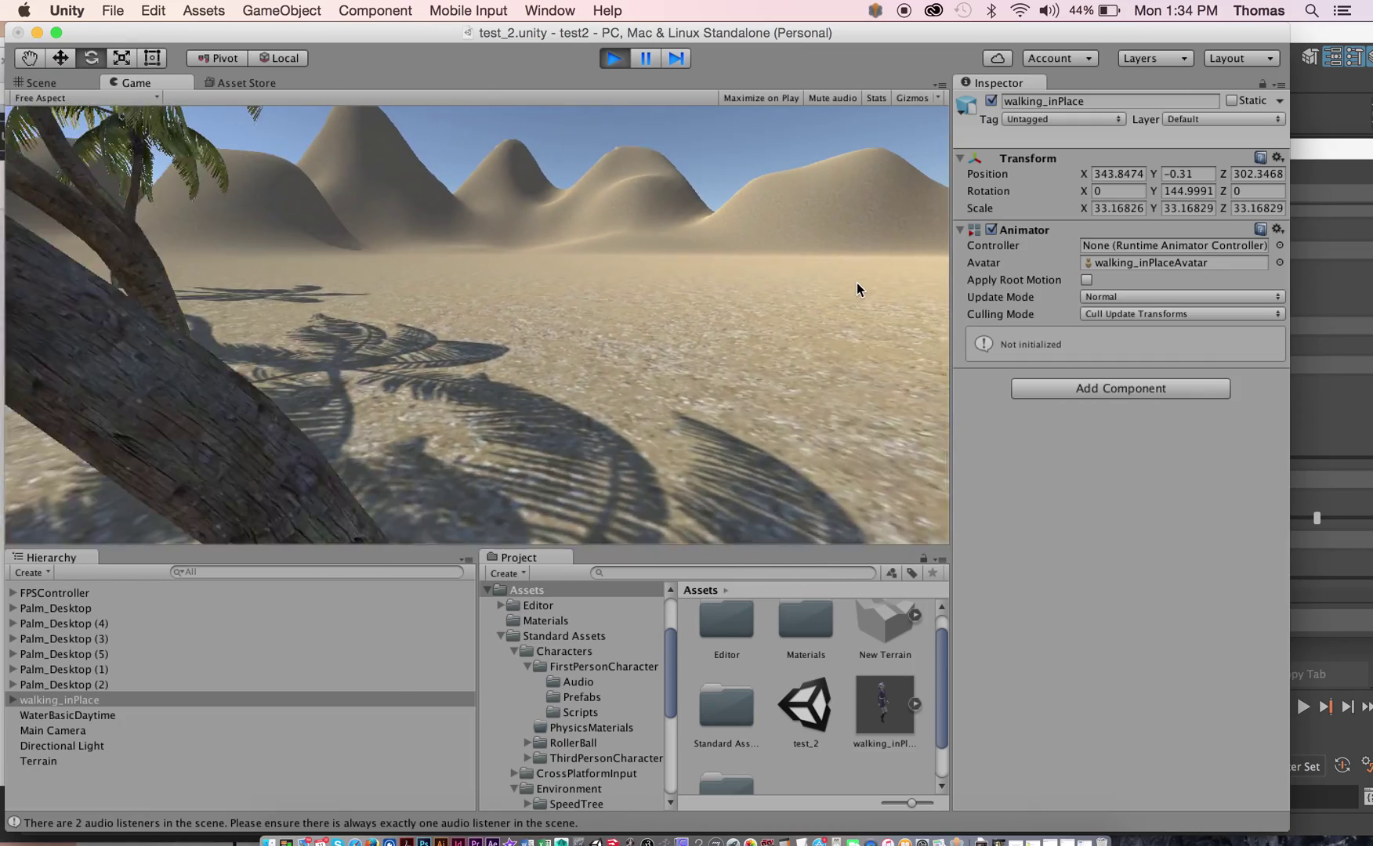
{"action": "key", "text": "s"}
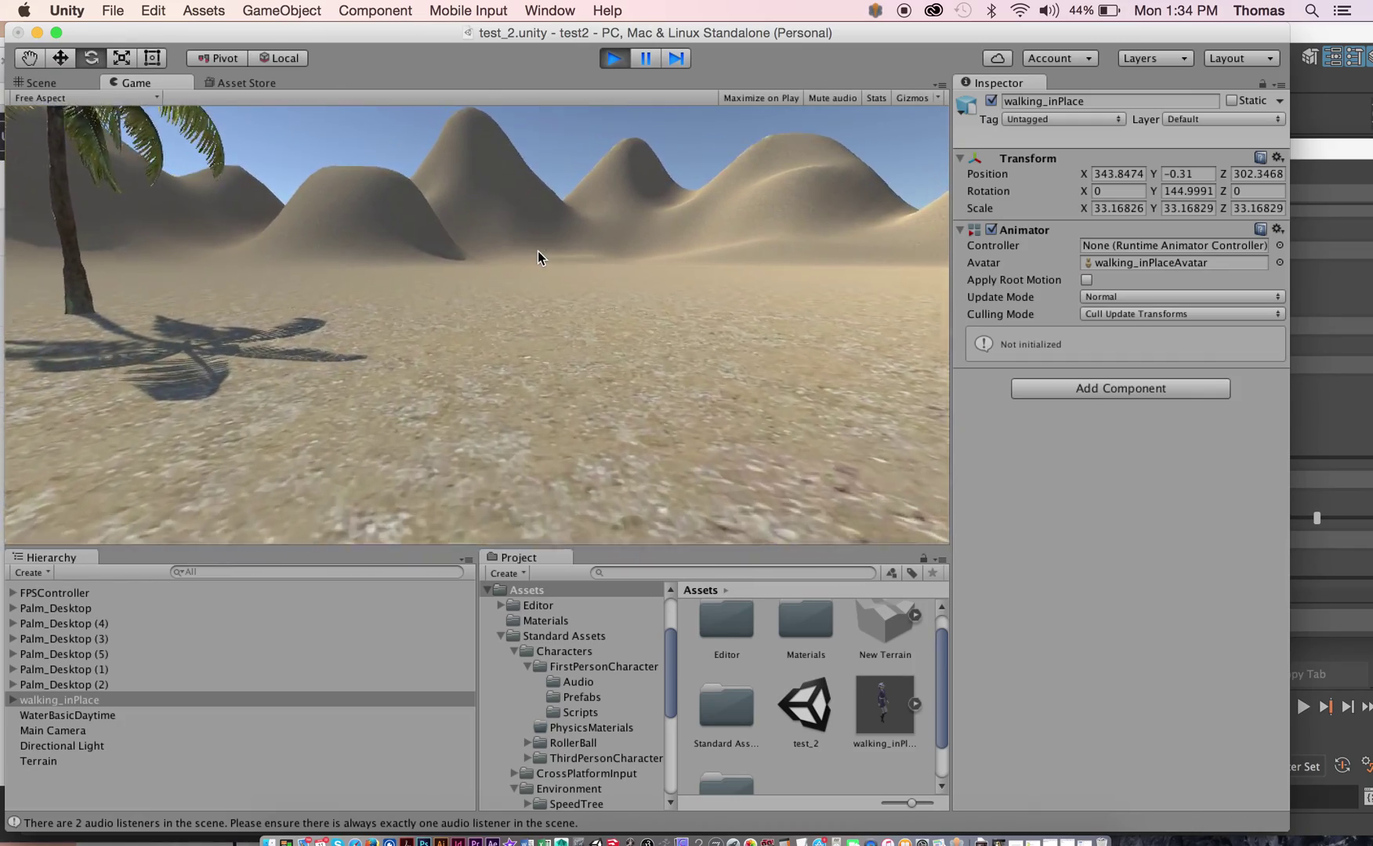
{"action": "key", "text": "w"}
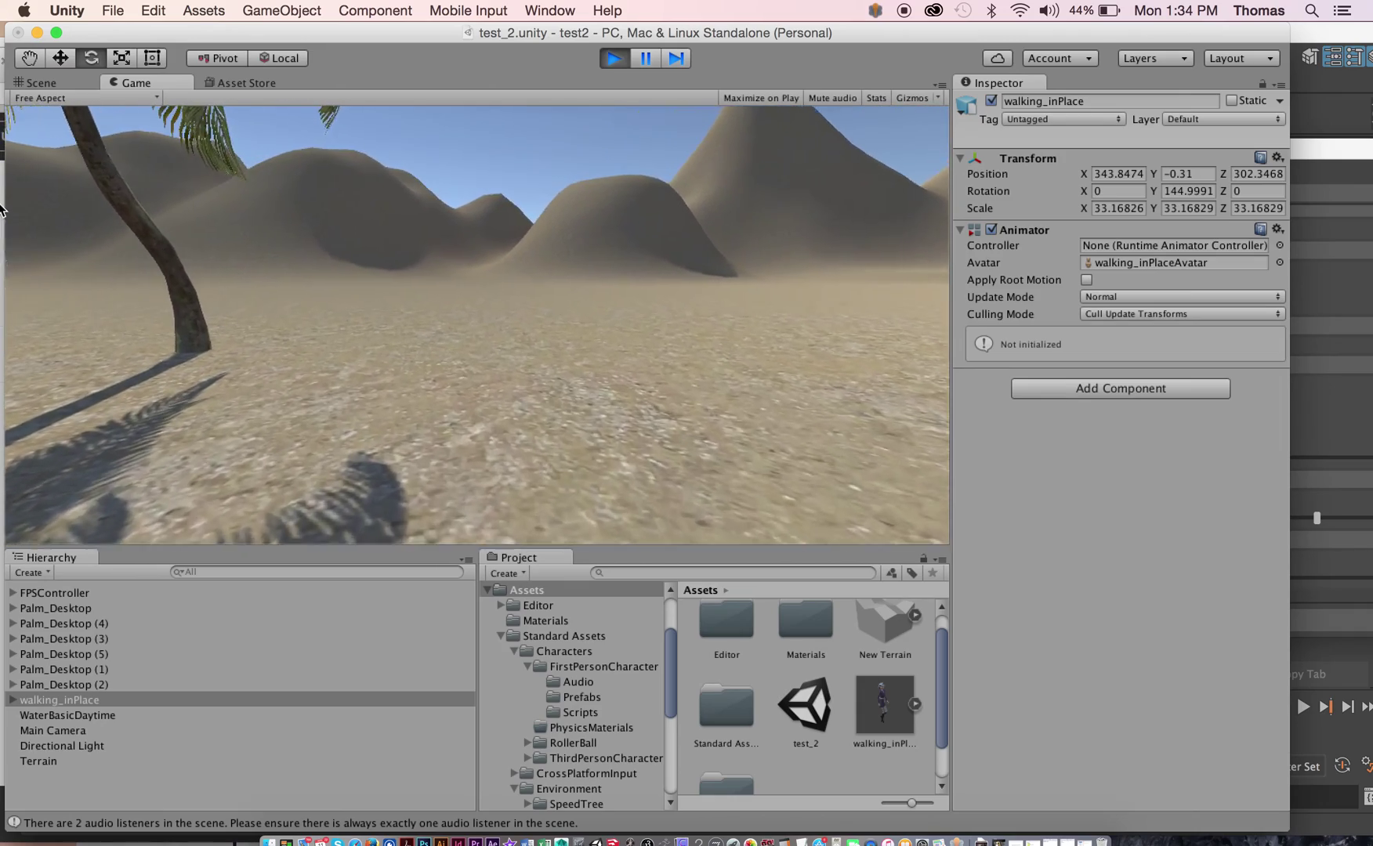
{"action": "key", "text": "w"}
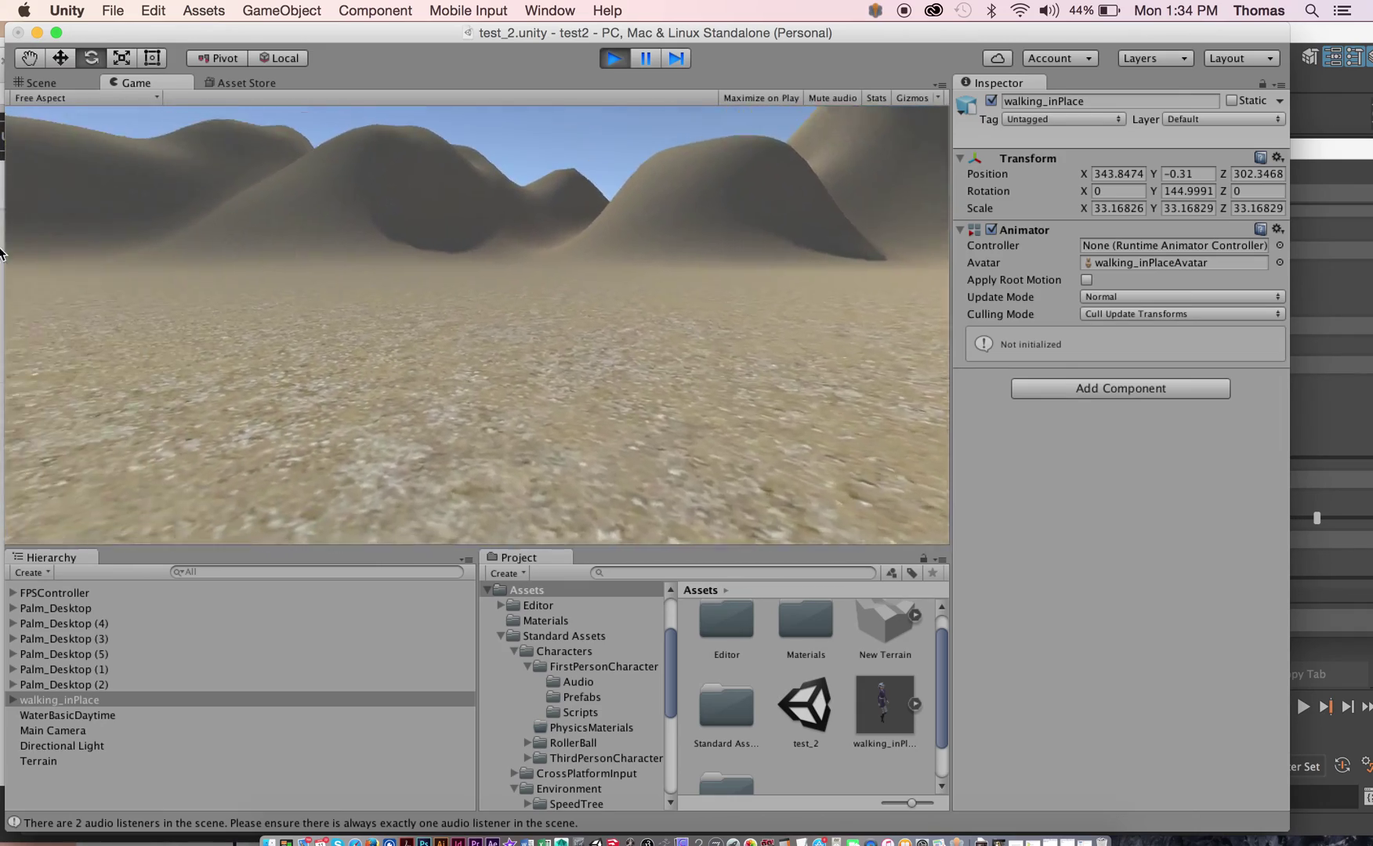
{"action": "key", "text": "w"}
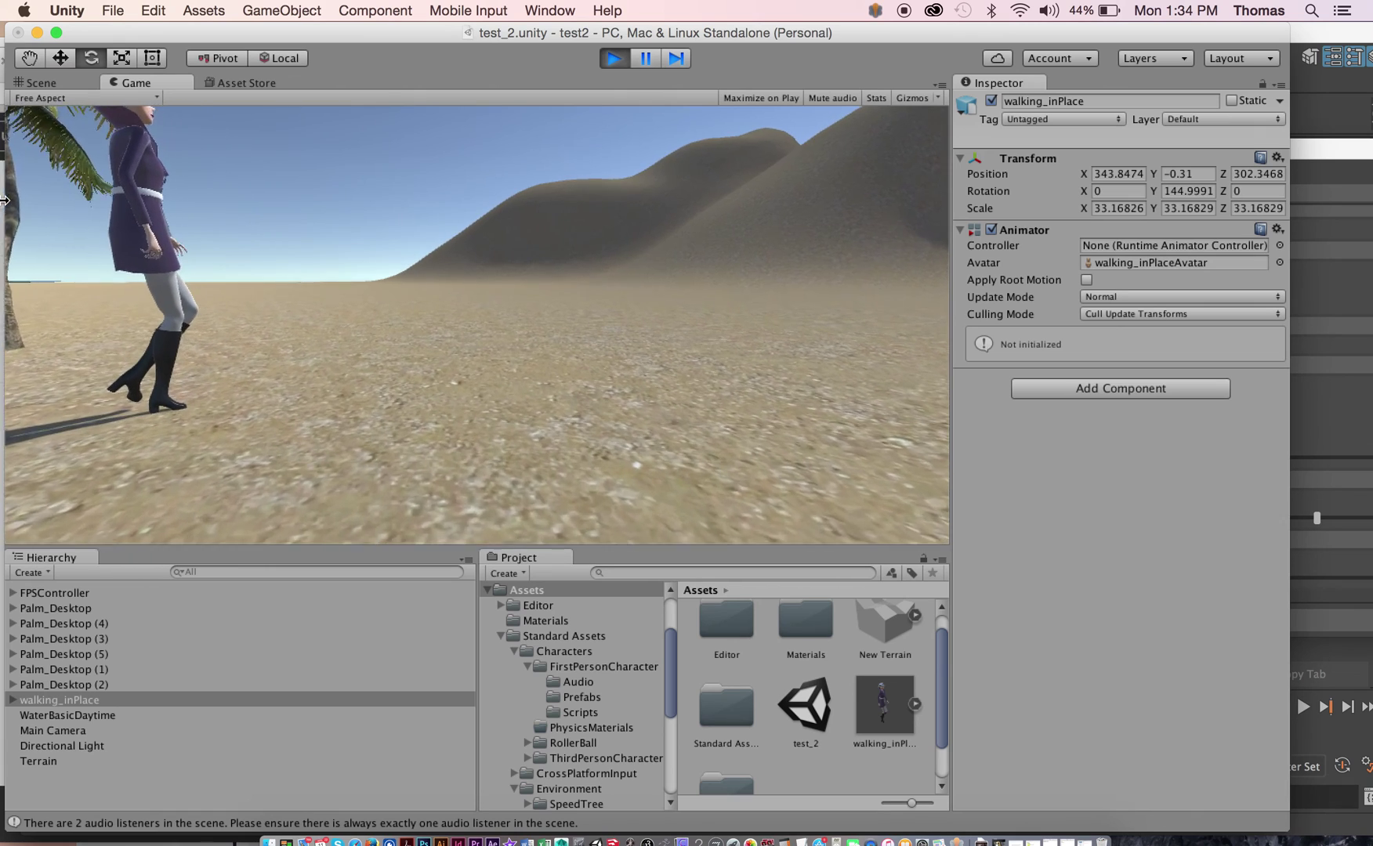
{"action": "key", "text": "w"}
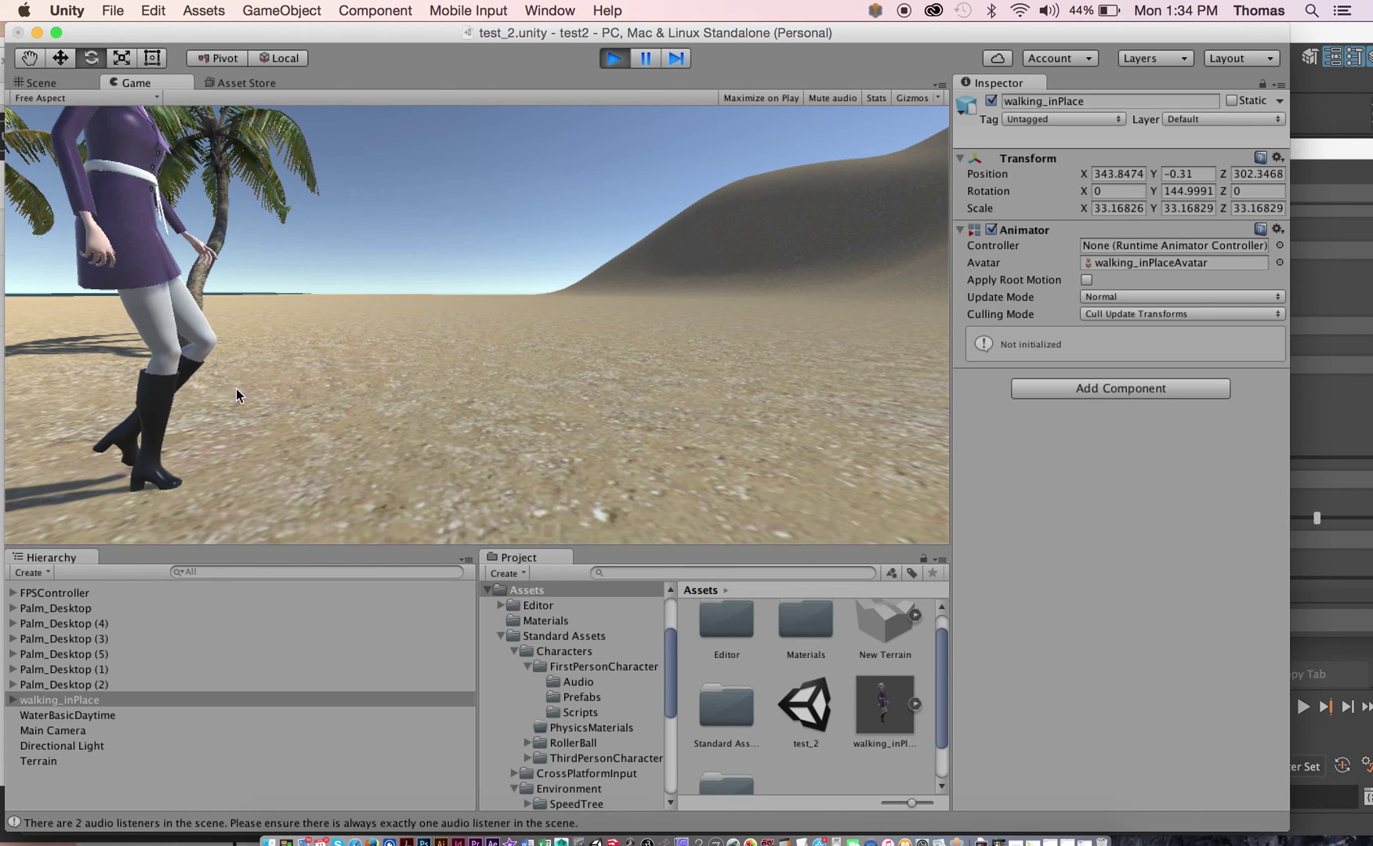
{"action": "key", "text": "w"}
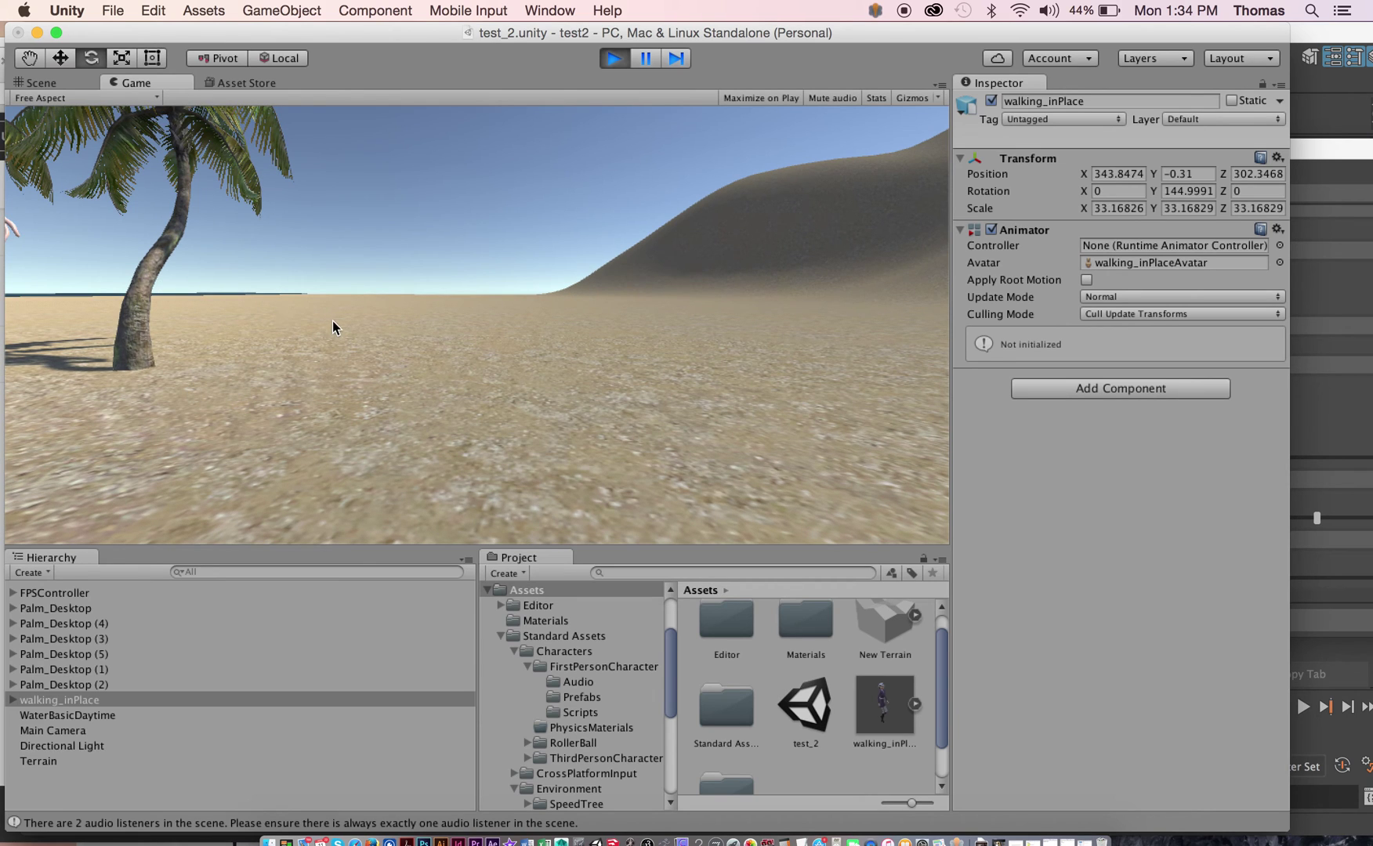
{"action": "key", "text": "a"}
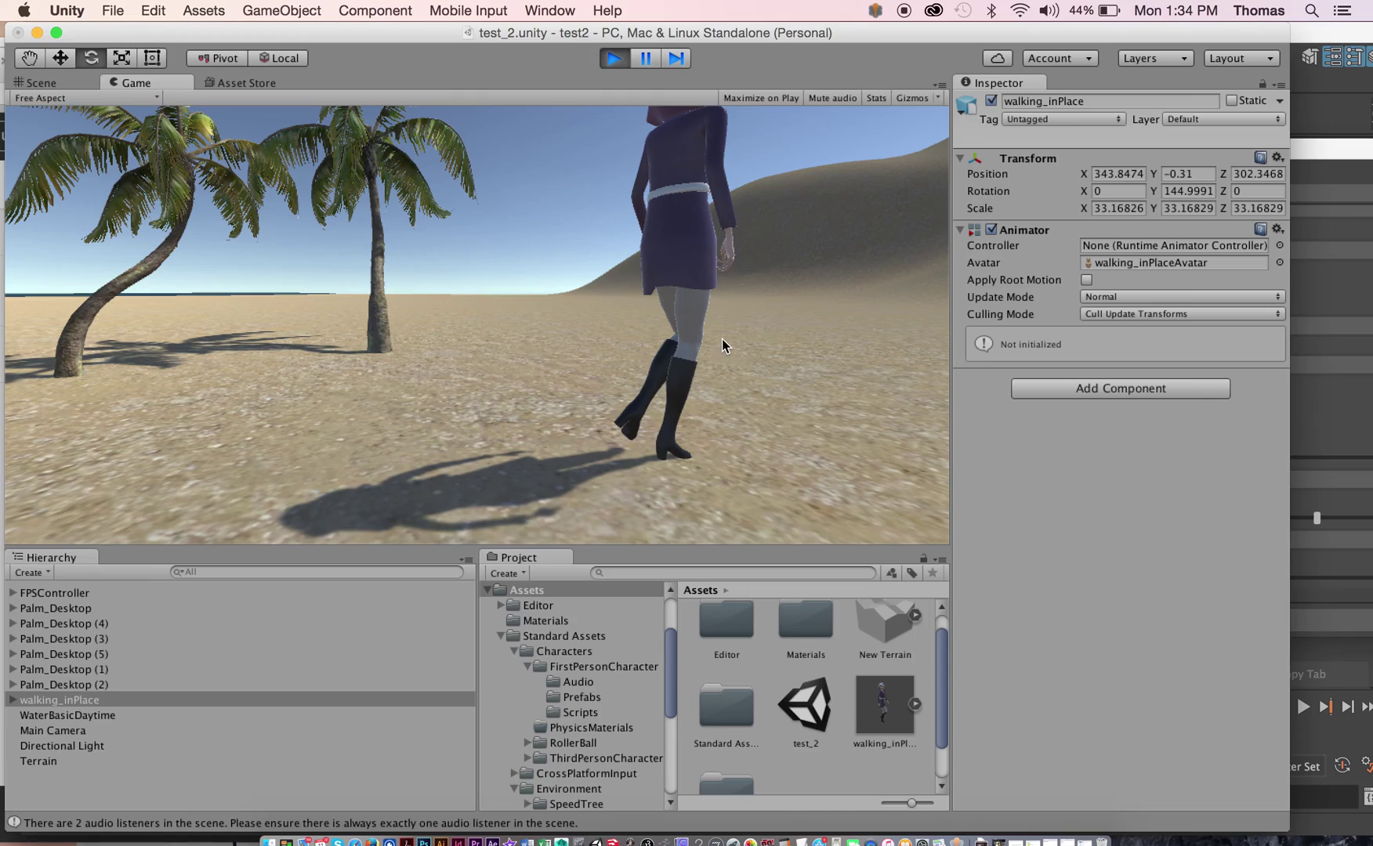
{"action": "key", "text": "s"}
{"action": "key", "text": "d"}
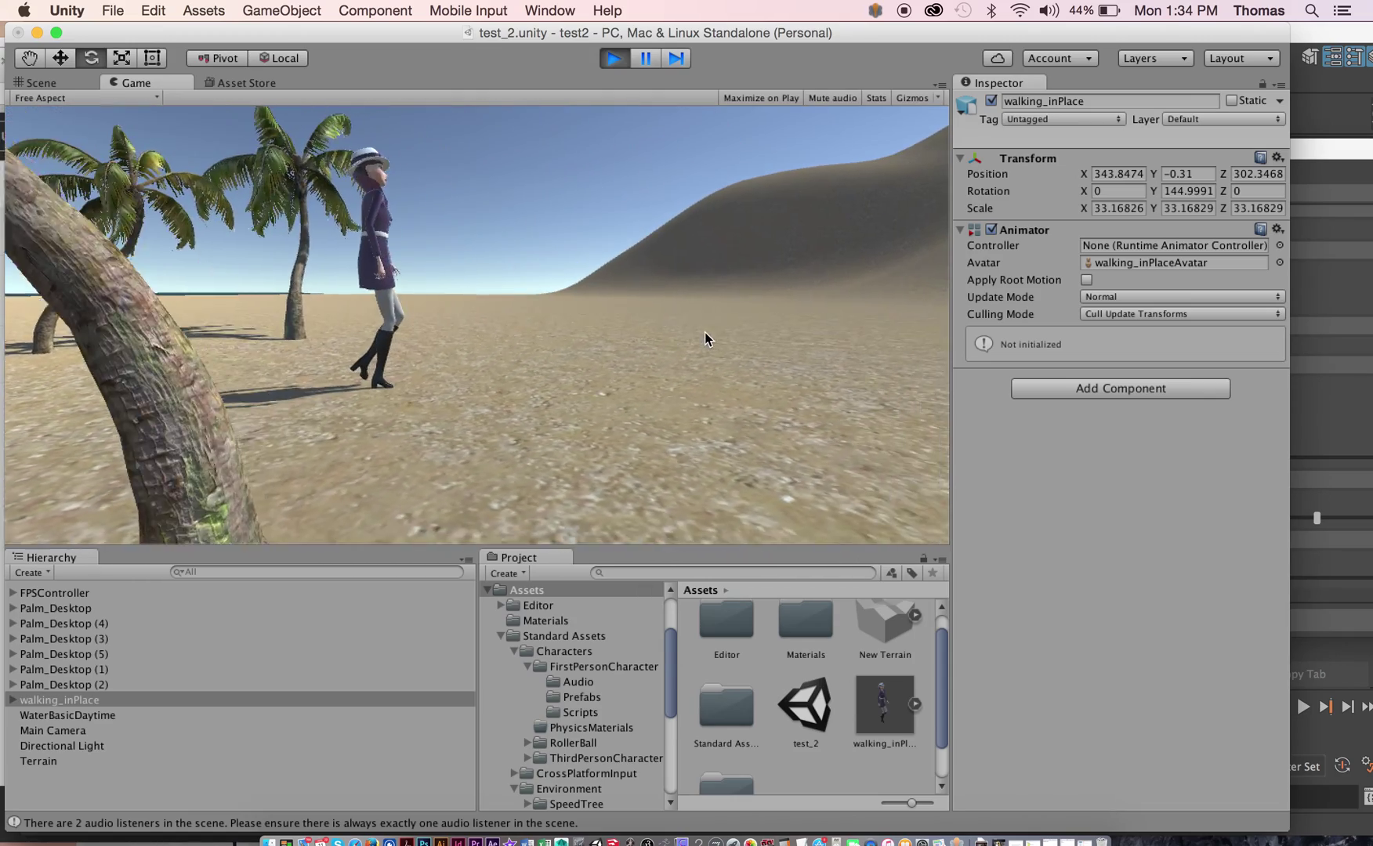
{"action": "key", "text": "a"}
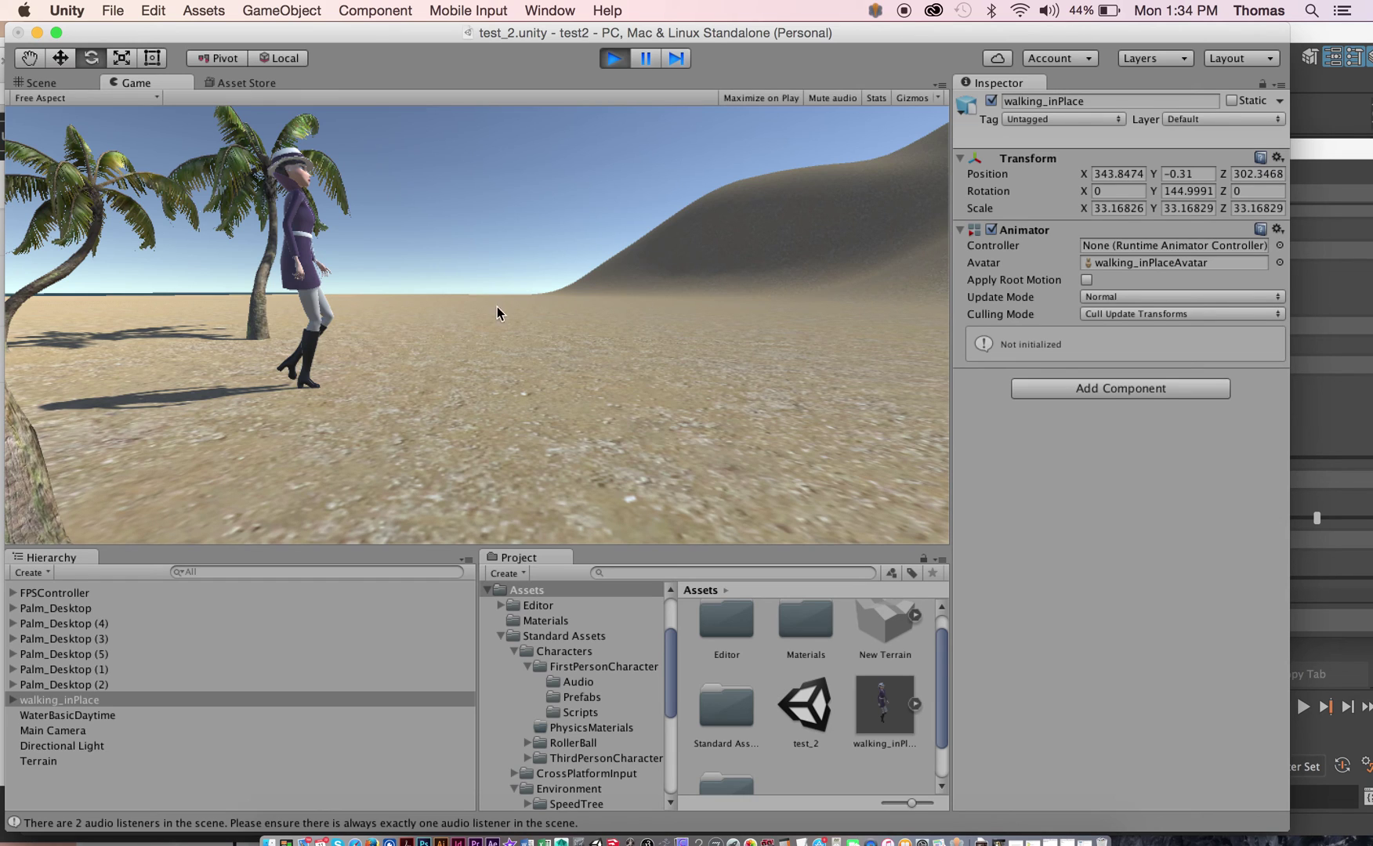
{"action": "left_click", "coordinate": [625, 59]}
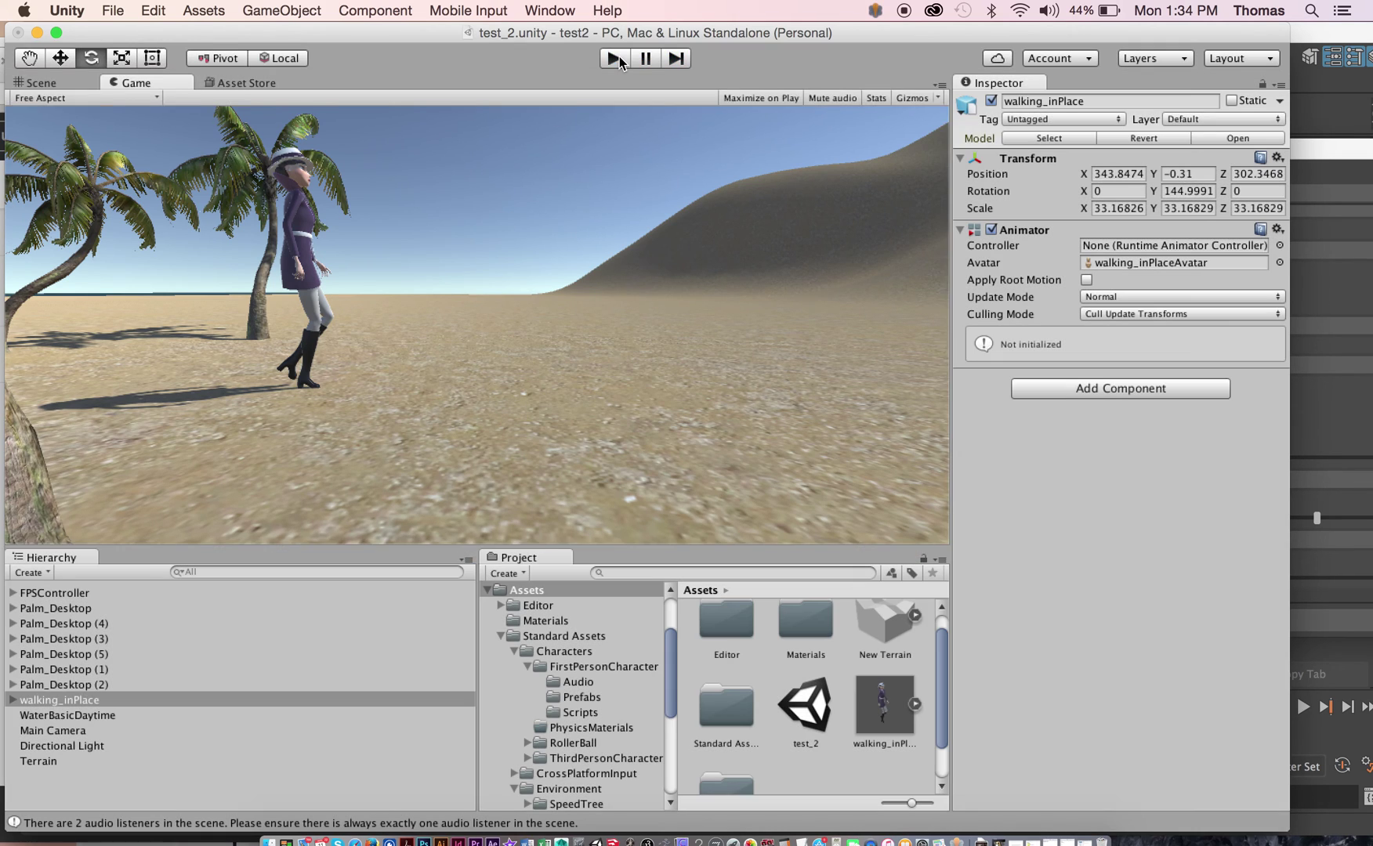
Reopen walking_inPlace.fbx's import settings and replay the looping mixamo.com walk in the preview
{"action": "left_click", "coordinate": [896, 719]}
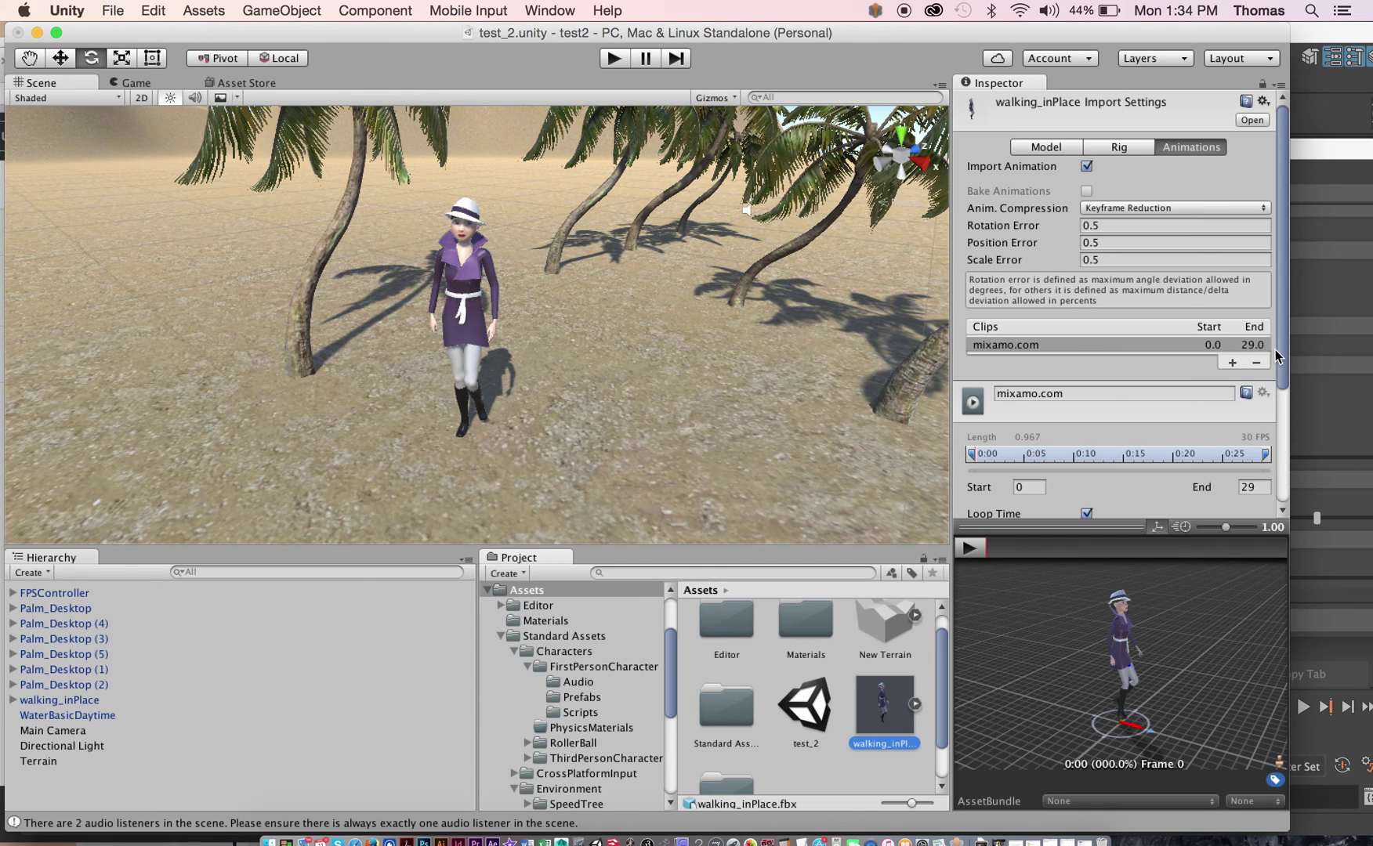
{"action": "left_click_drag", "start_coordinate": [1282, 362], "coordinate": [1280, 506]}
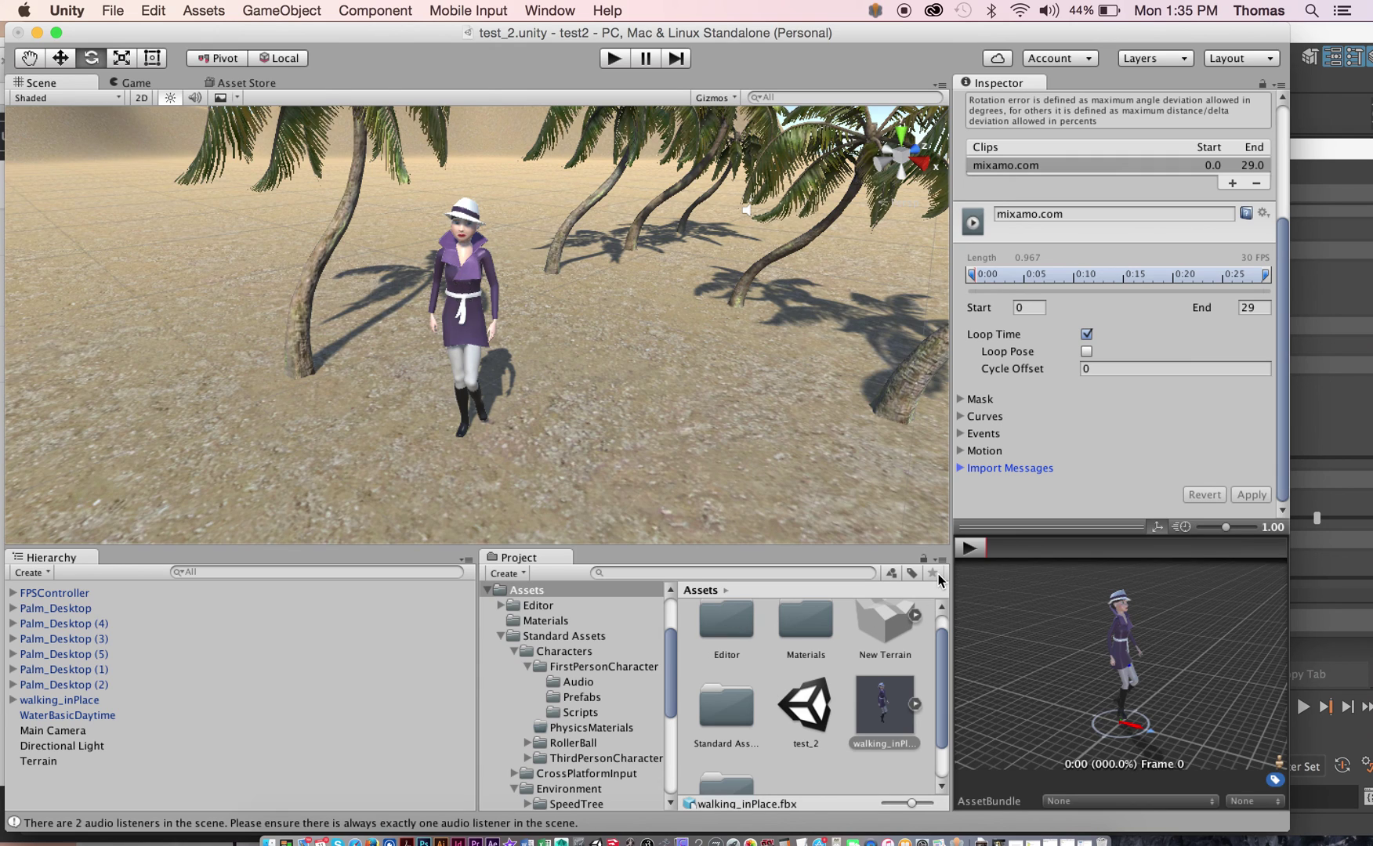
{"action": "left_click", "coordinate": [967, 551]}
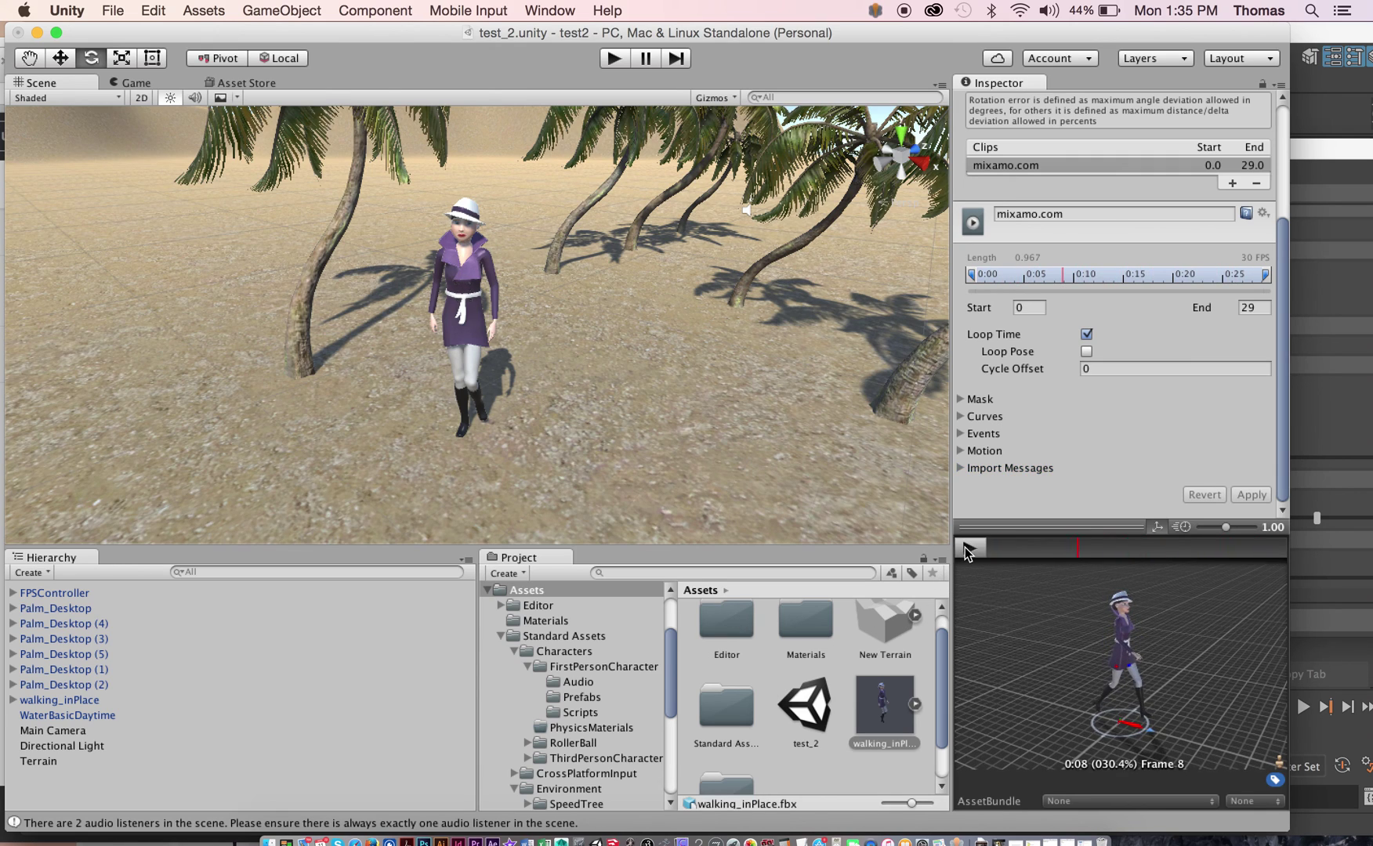